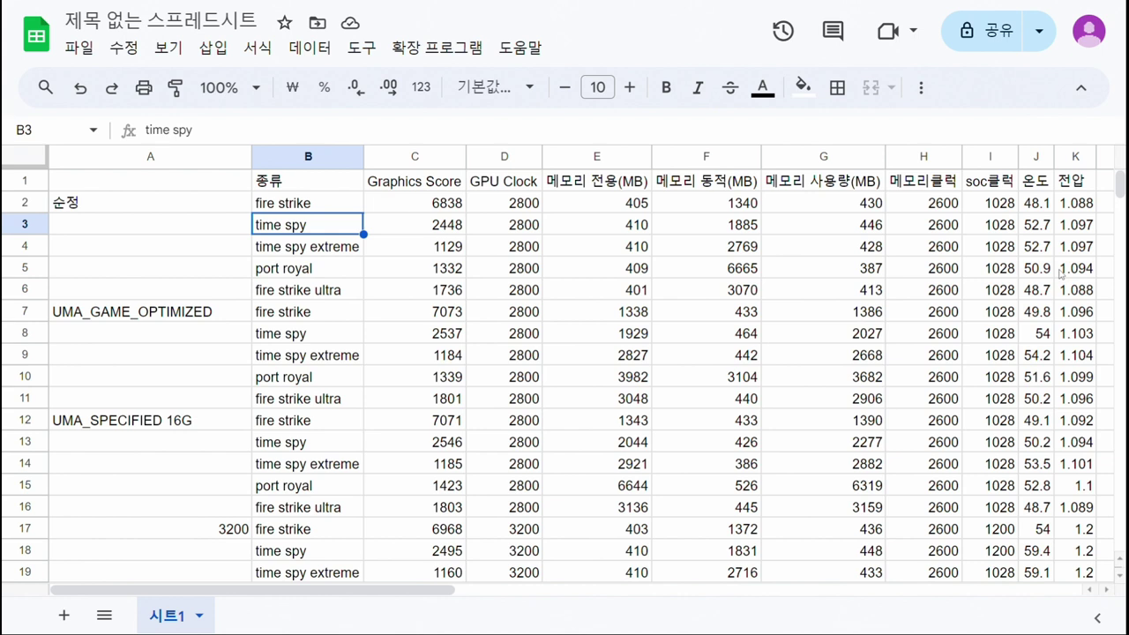
# Review the benchmark types and their Graphics Scores in the 순정 block, rows 2 to 6
pyautogui.press('Down')
pyautogui.press('Down')
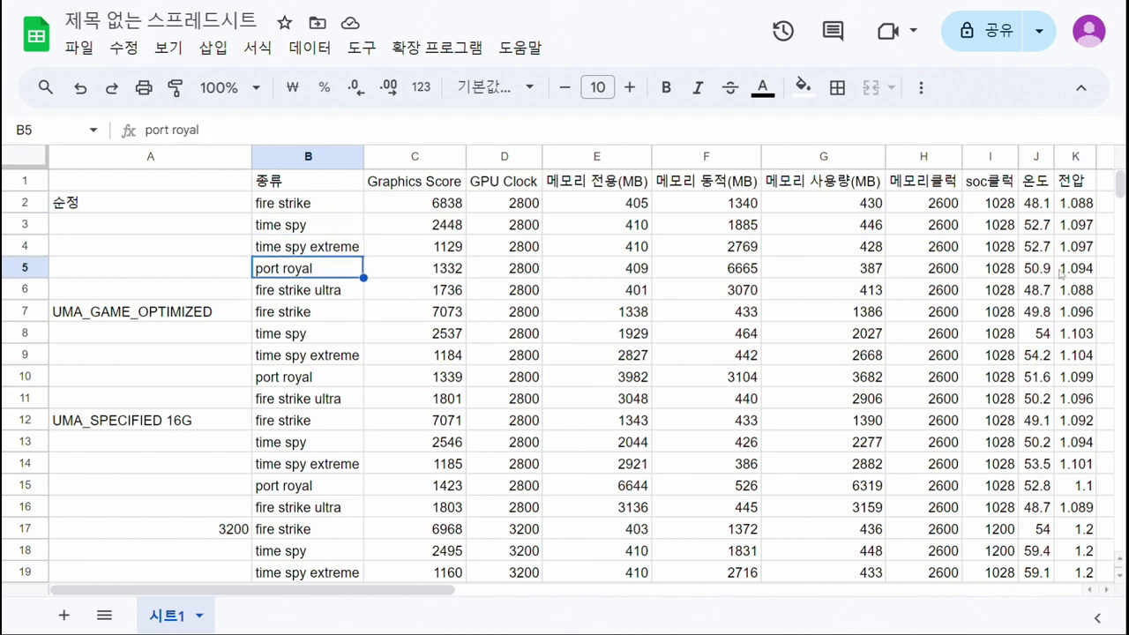
pyautogui.press('Down')
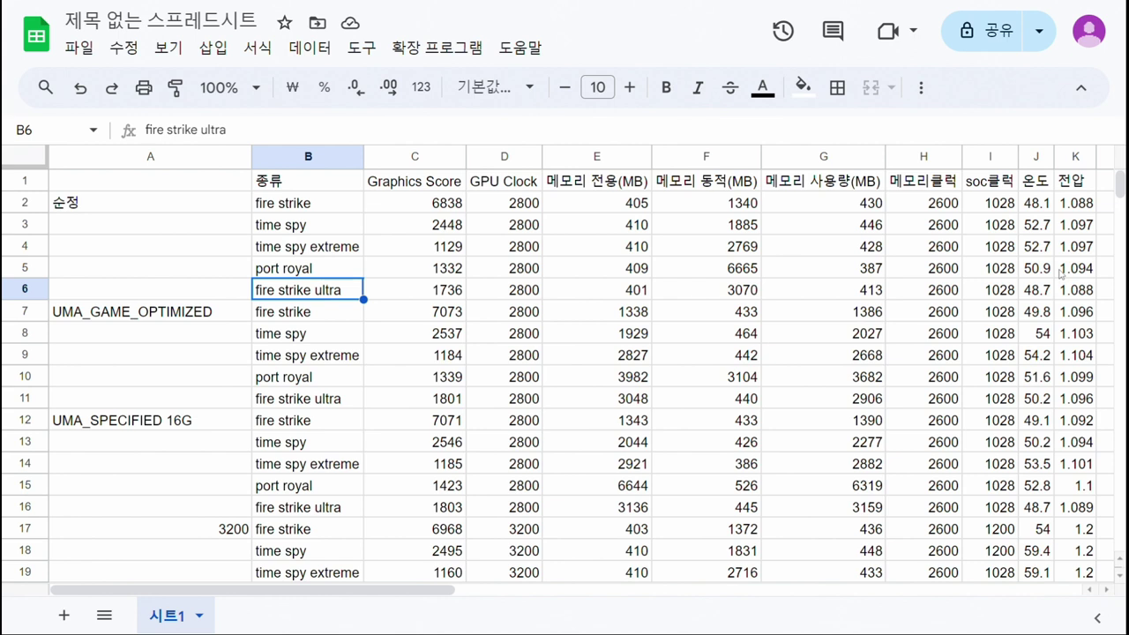
pyautogui.press('Up')
pyautogui.press('Up')
pyautogui.press('Up')
pyautogui.press('Up')
pyautogui.press('Right')
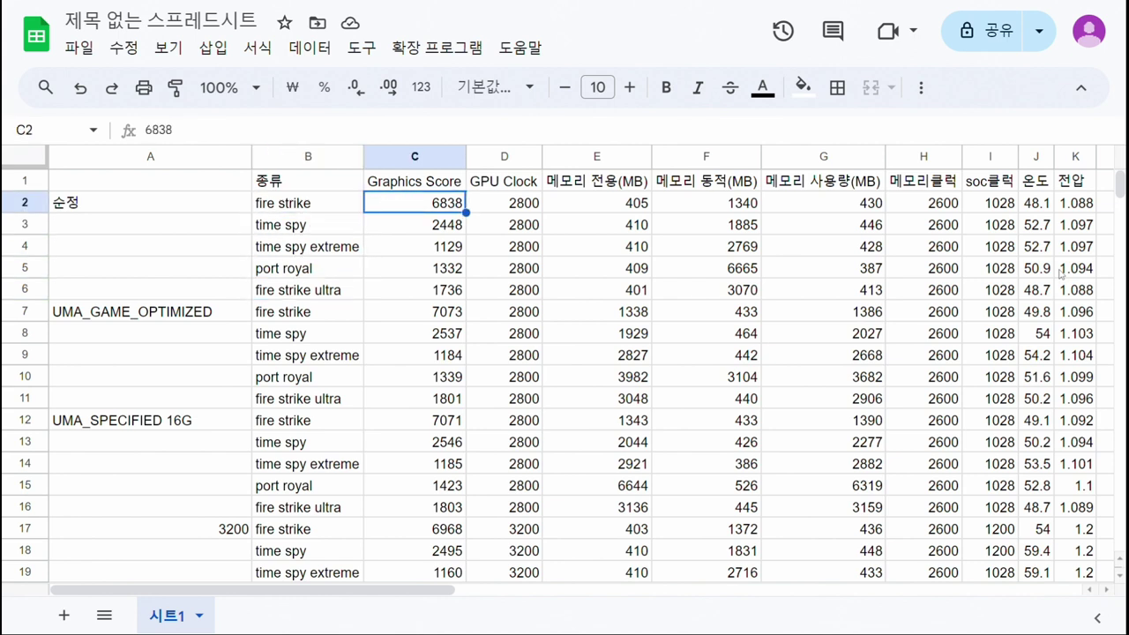
pyautogui.press('Down')
pyautogui.press('Down')
pyautogui.press('Down')
pyautogui.press('Down')
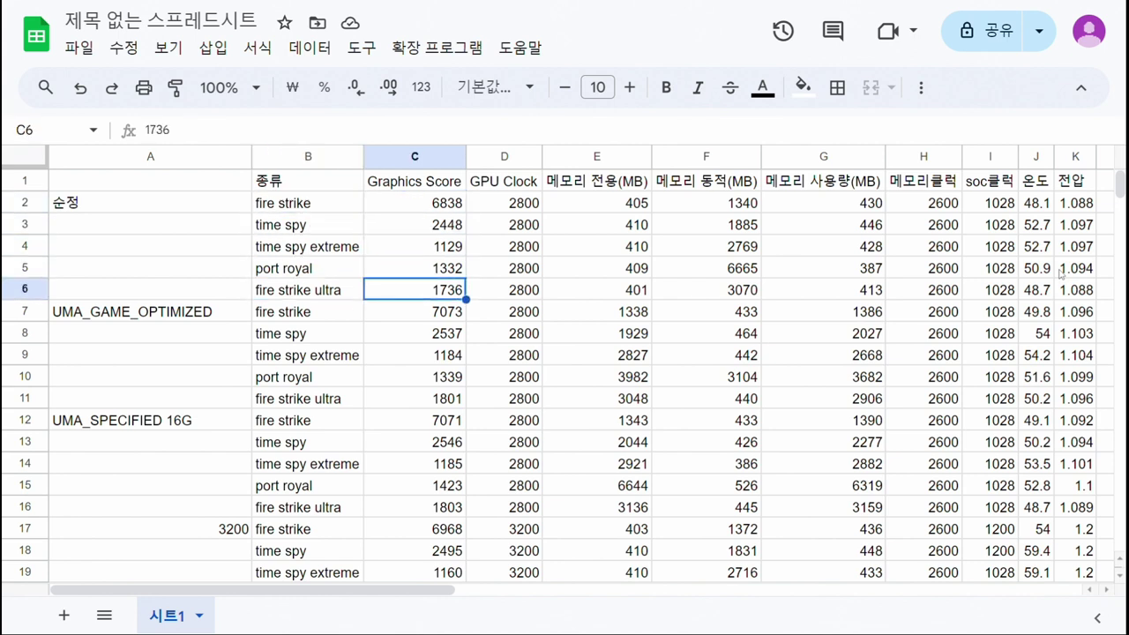
# Examine the GPU Clock values of the 순정 benchmarks in rows 2 to 6
pyautogui.press('Right')
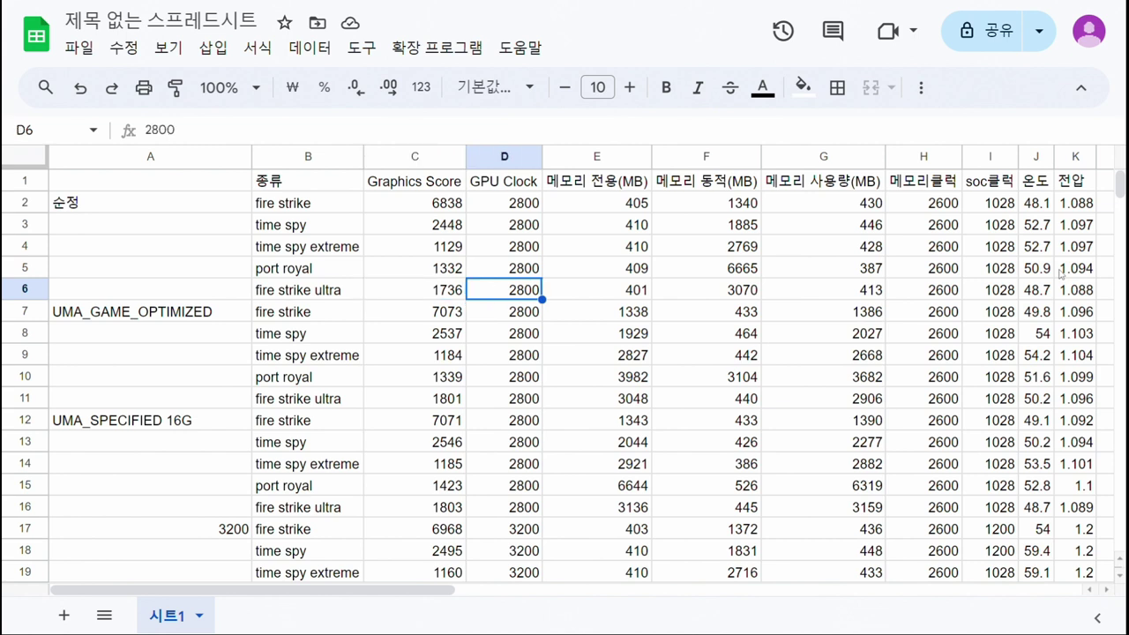
pyautogui.press('Up')
pyautogui.press('Up')
pyautogui.press('Up')
pyautogui.press('Up')
pyautogui.press('Down')
pyautogui.press('Down')
pyautogui.press('Down')
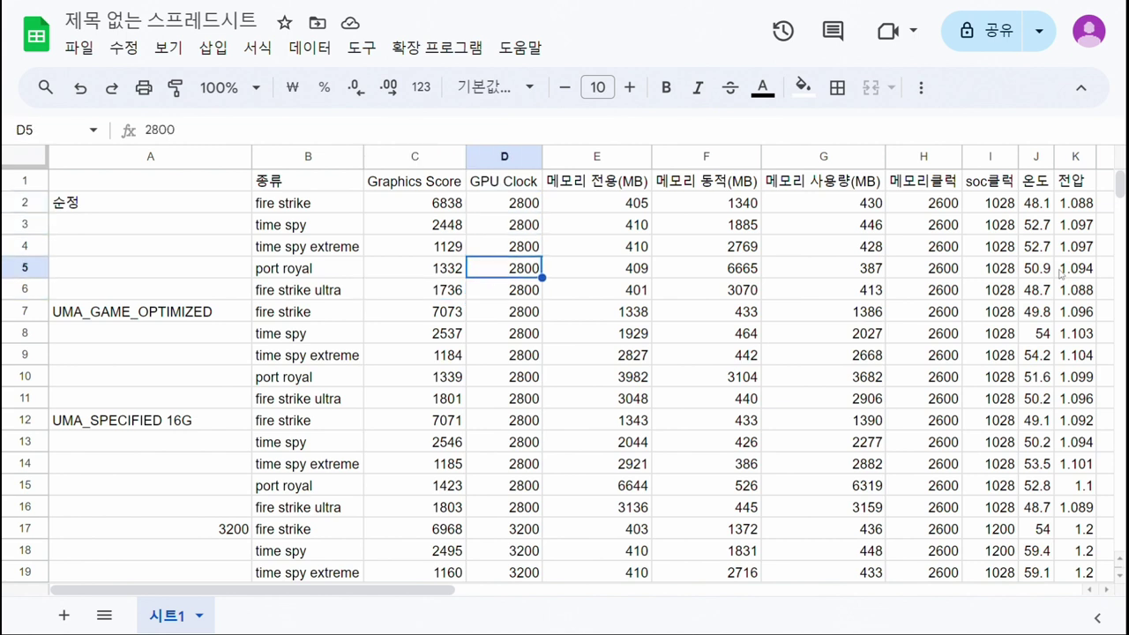
pyautogui.press('Down')
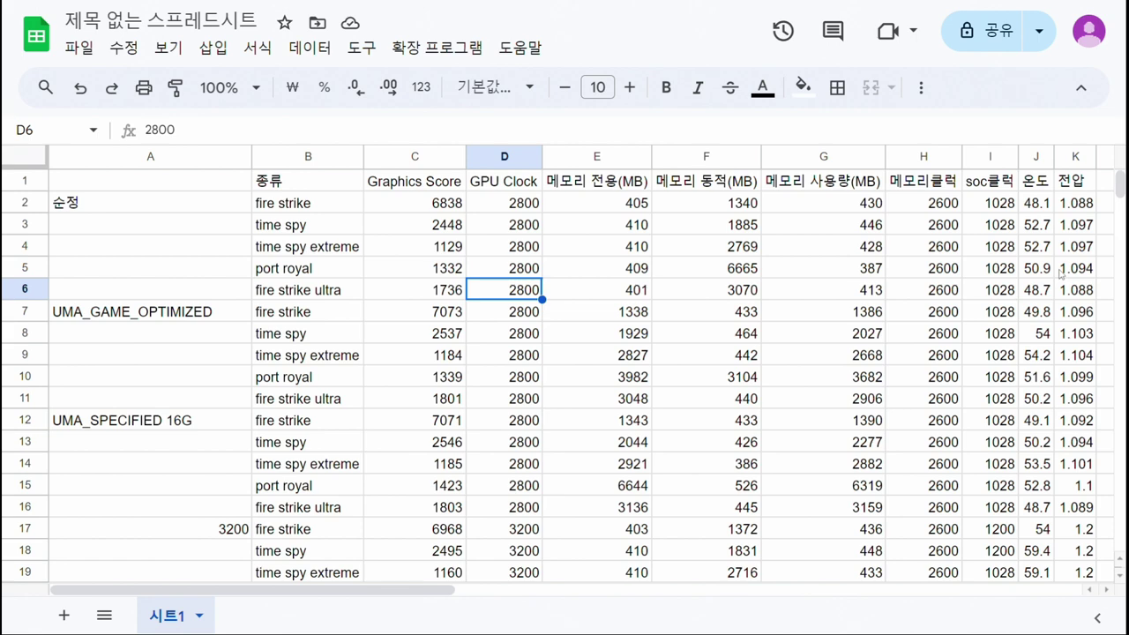
# Match the sheet's memory columns with the GPU D3D dedicated memory, D3D dynamic memory and GPU memory usage sensors in HWiNFO64
pyautogui.press('Right')
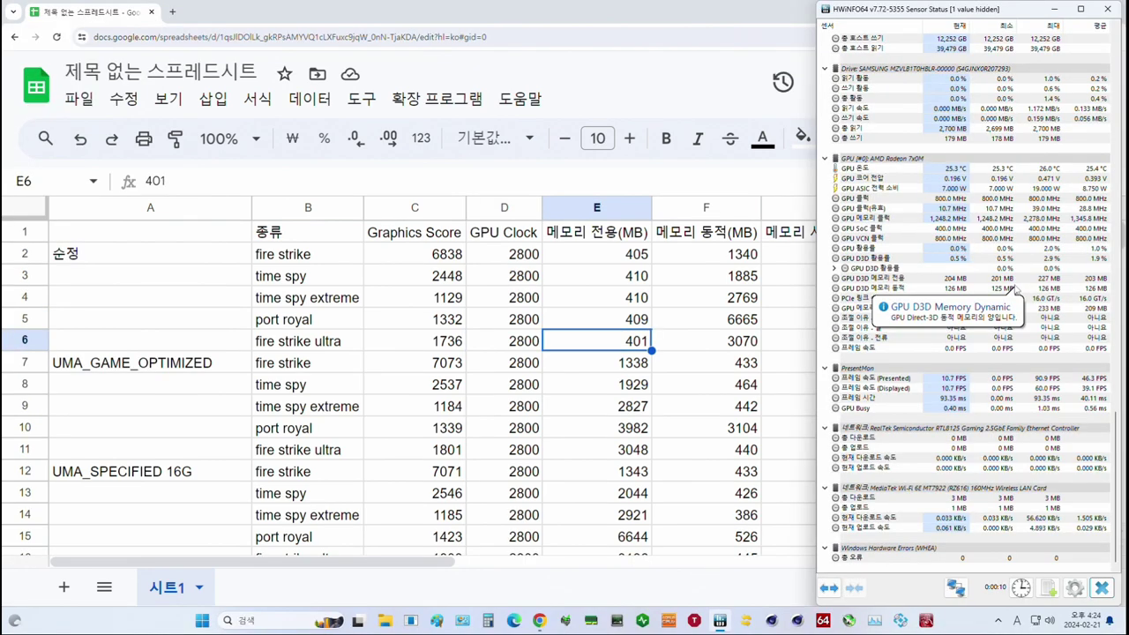
pyautogui.click(869, 279)
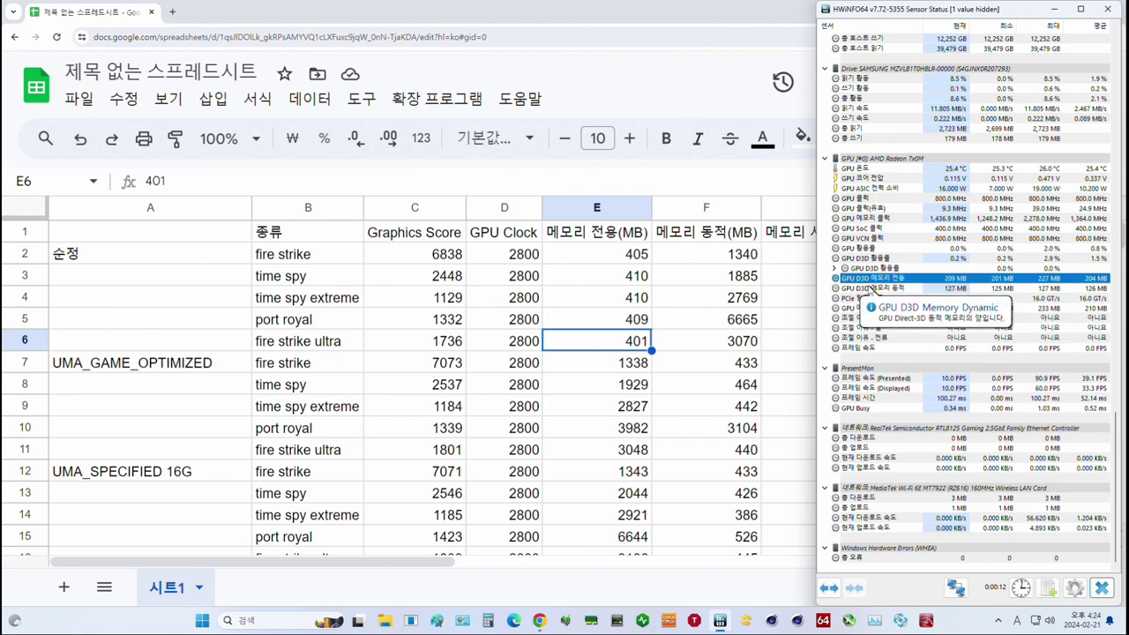
pyautogui.click(898, 289)
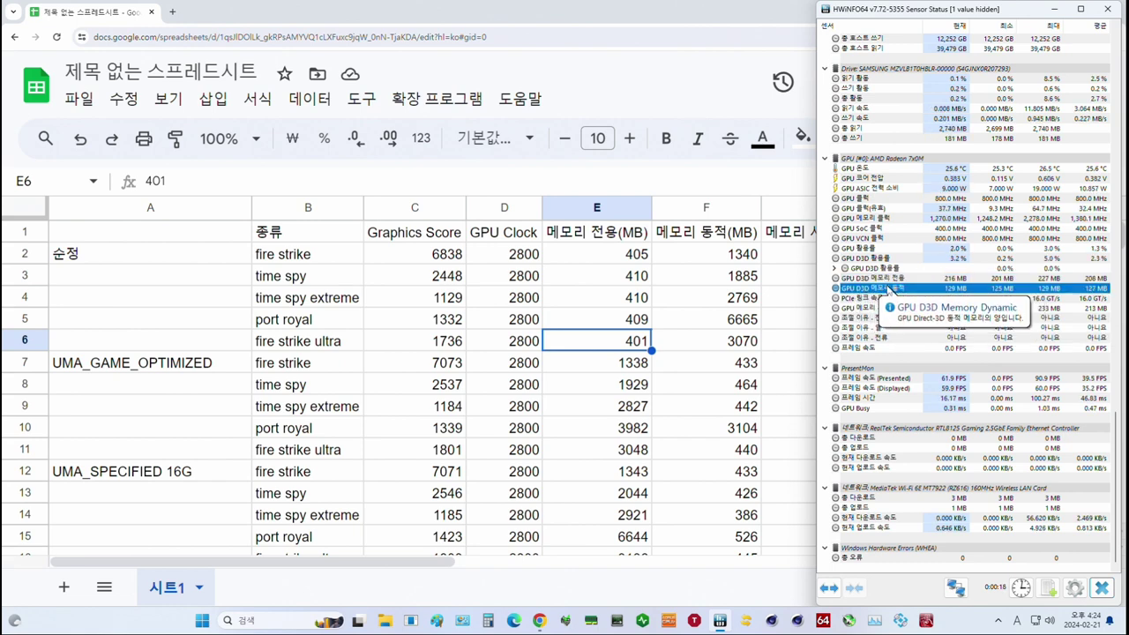
pyautogui.click(891, 309)
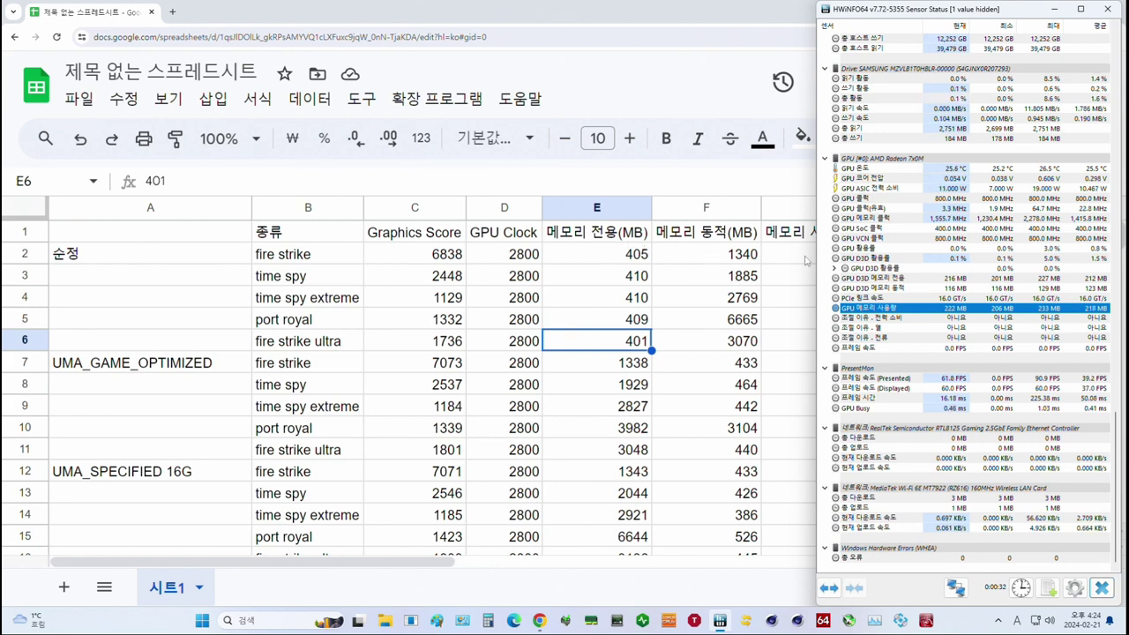
# Back in the spreadsheet, examine the 순정 block's memory usage, memory clock (H2:H6) and SoC clock (I2:I6)
pyautogui.click(804, 260)
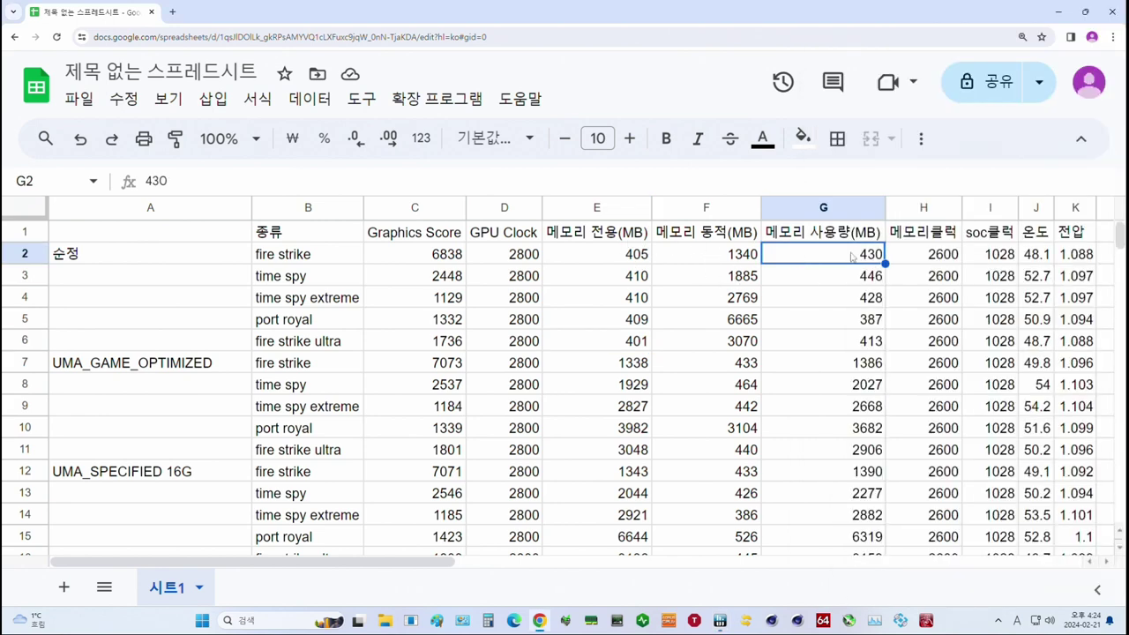
pyautogui.moveTo(945, 261); pyautogui.dragTo(942, 350)
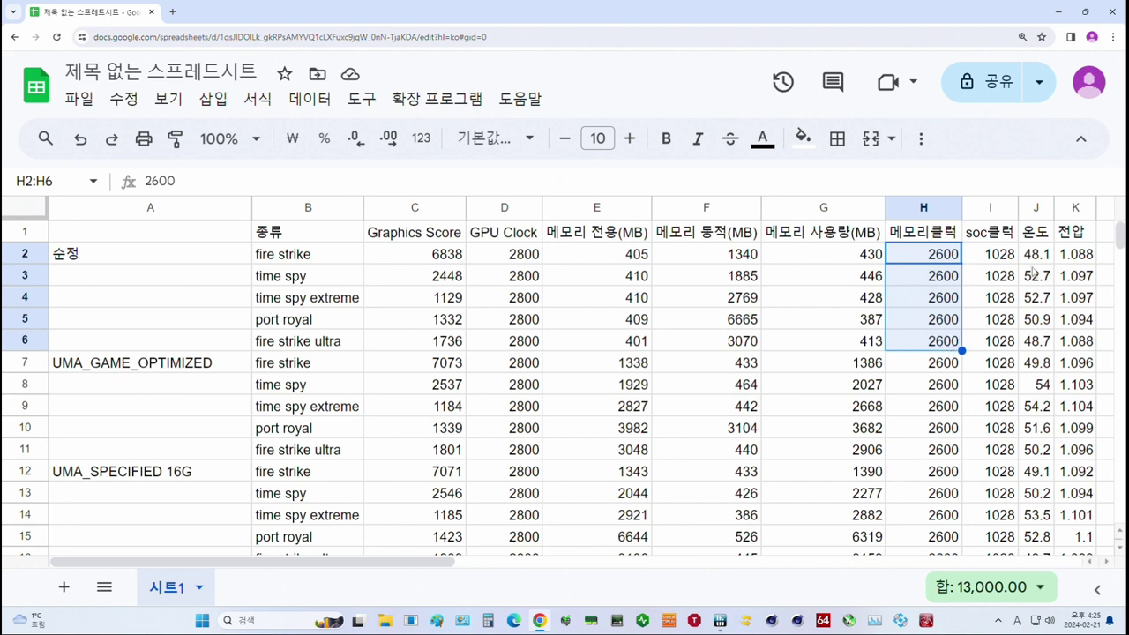
pyautogui.moveTo(999, 255); pyautogui.dragTo(946, 445)
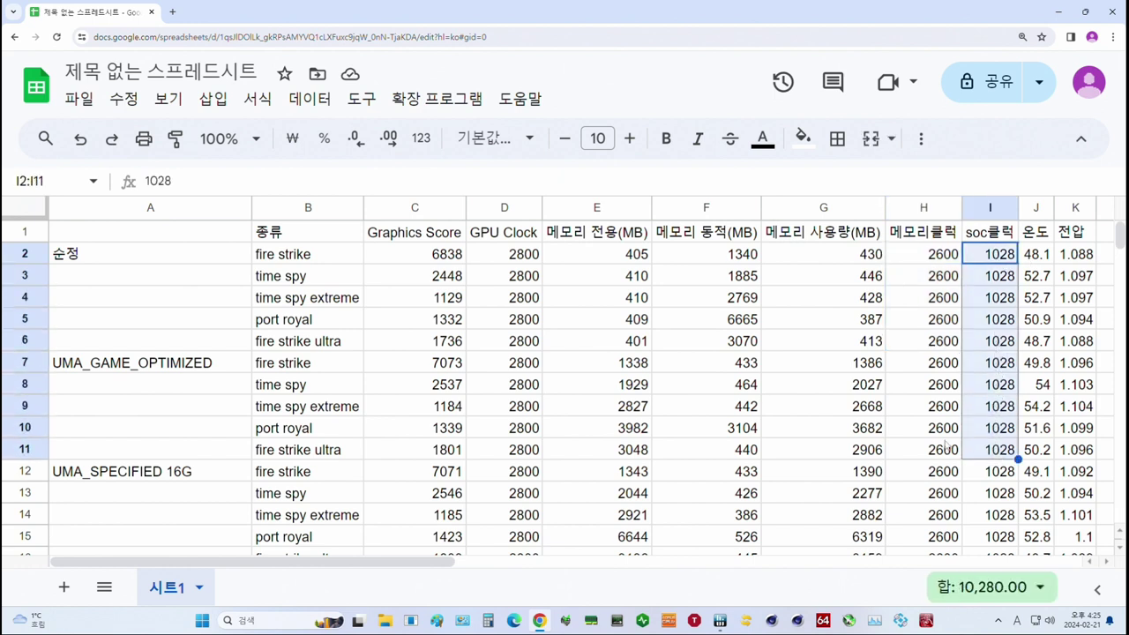
pyautogui.moveTo(1004, 265); pyautogui.dragTo(987, 344)
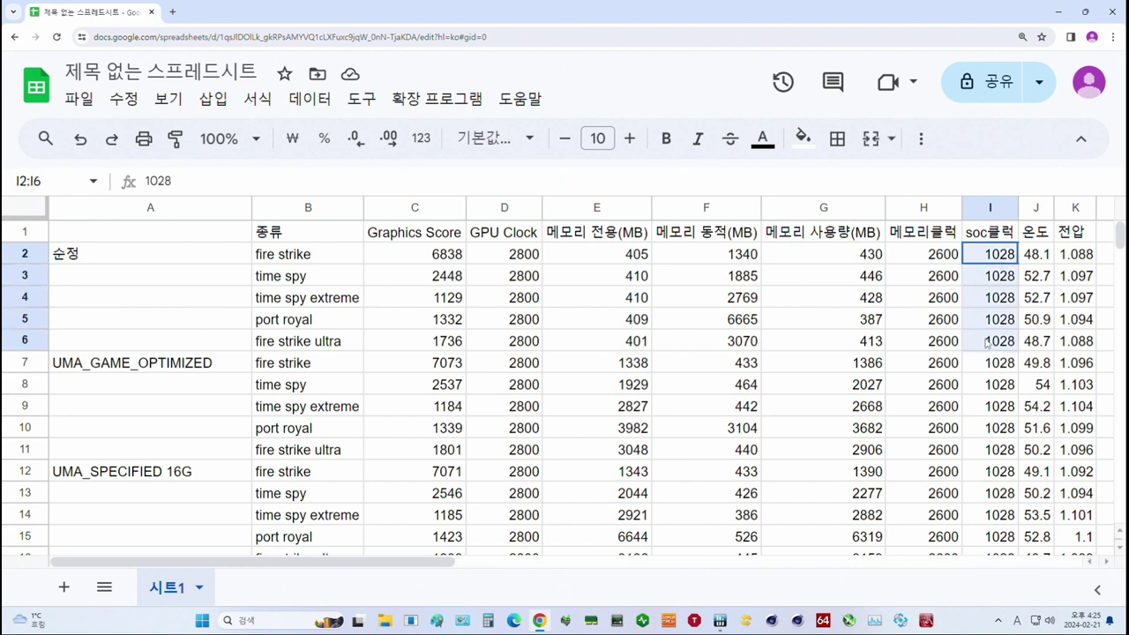
# Examine the temperatures in J2:J6 and voltages in K2:K6 for the 순정 benchmarks
pyautogui.click(1044, 240)
pyautogui.click(1047, 256)
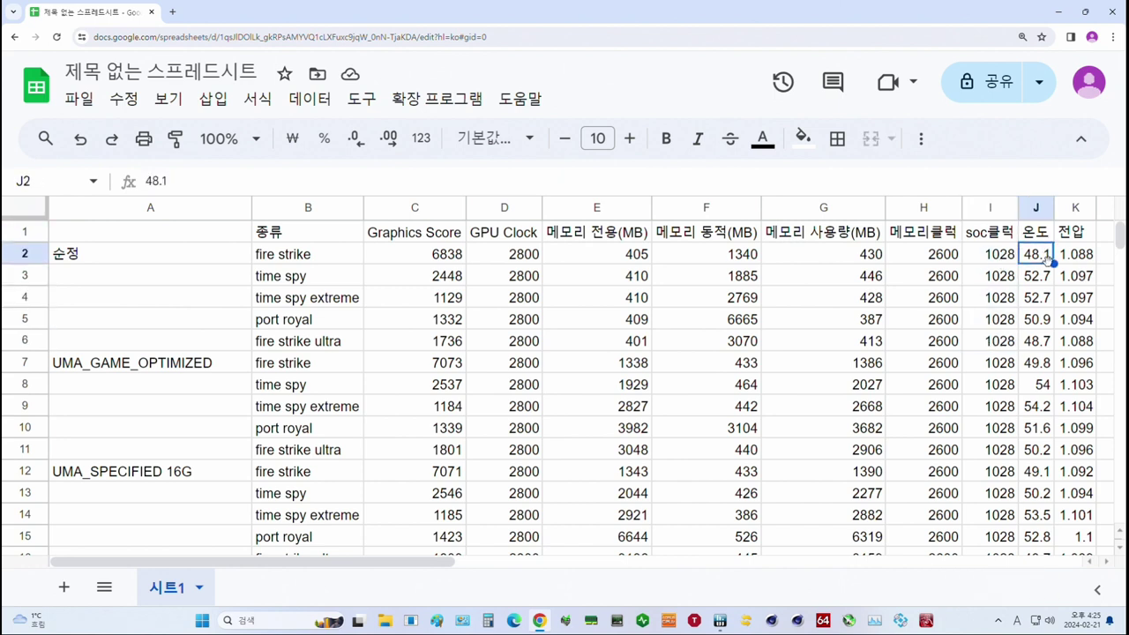
pyautogui.moveTo(1044, 261); pyautogui.dragTo(1033, 344)
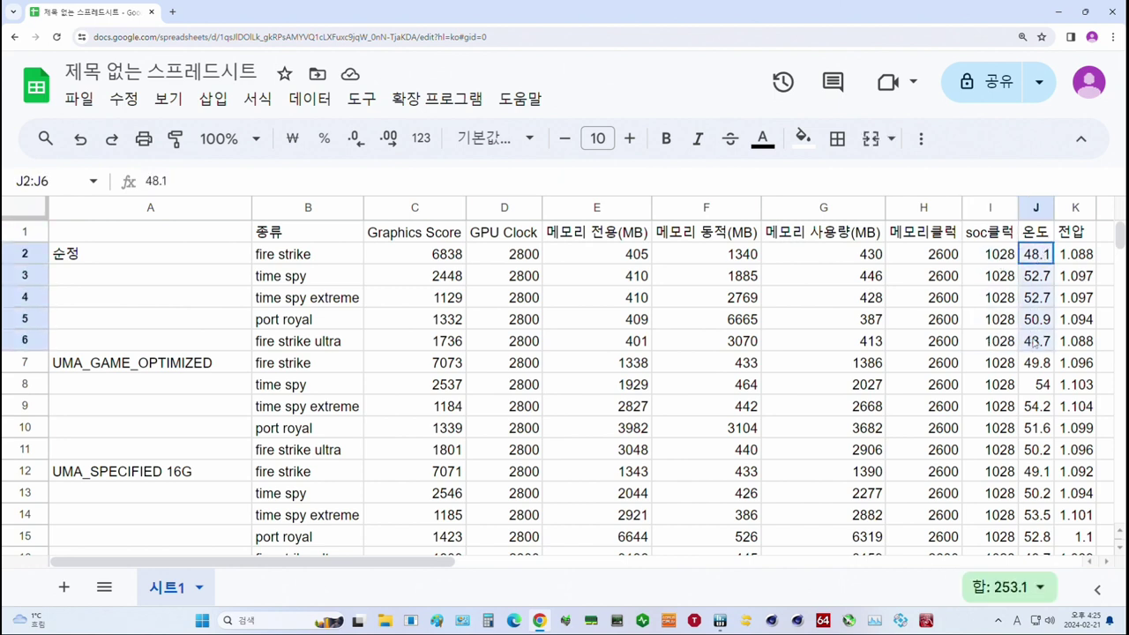
pyautogui.click(1080, 259)
pyautogui.moveTo(1080, 259); pyautogui.dragTo(1080, 344)
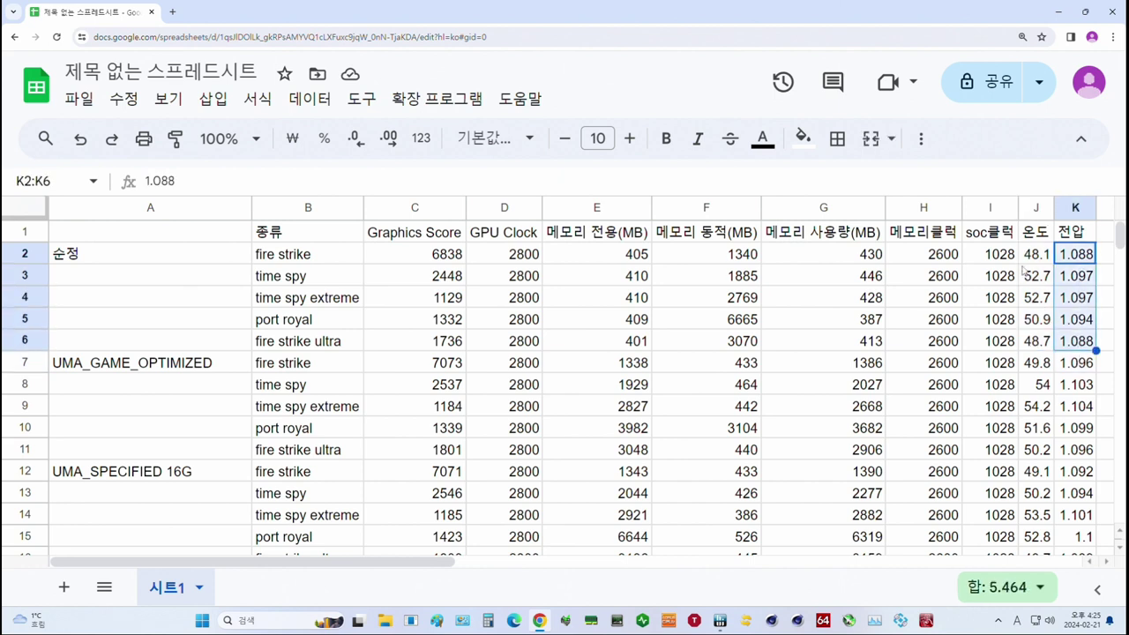
pyautogui.moveTo(1037, 256); pyautogui.dragTo(1039, 338)
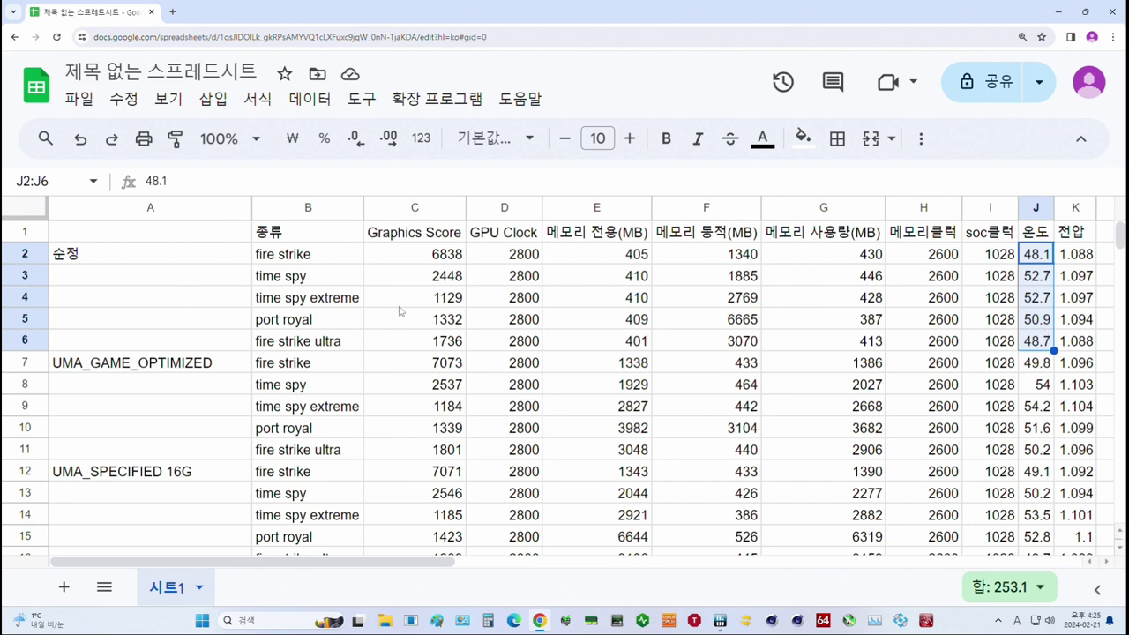
# Compare the 순정 Graphics Scores in C2:C6 with the UMA_GAME_OPTIMIZED fire strike score
pyautogui.moveTo(417, 255); pyautogui.dragTo(430, 343)
pyautogui.click(432, 346)
pyautogui.click(152, 370)
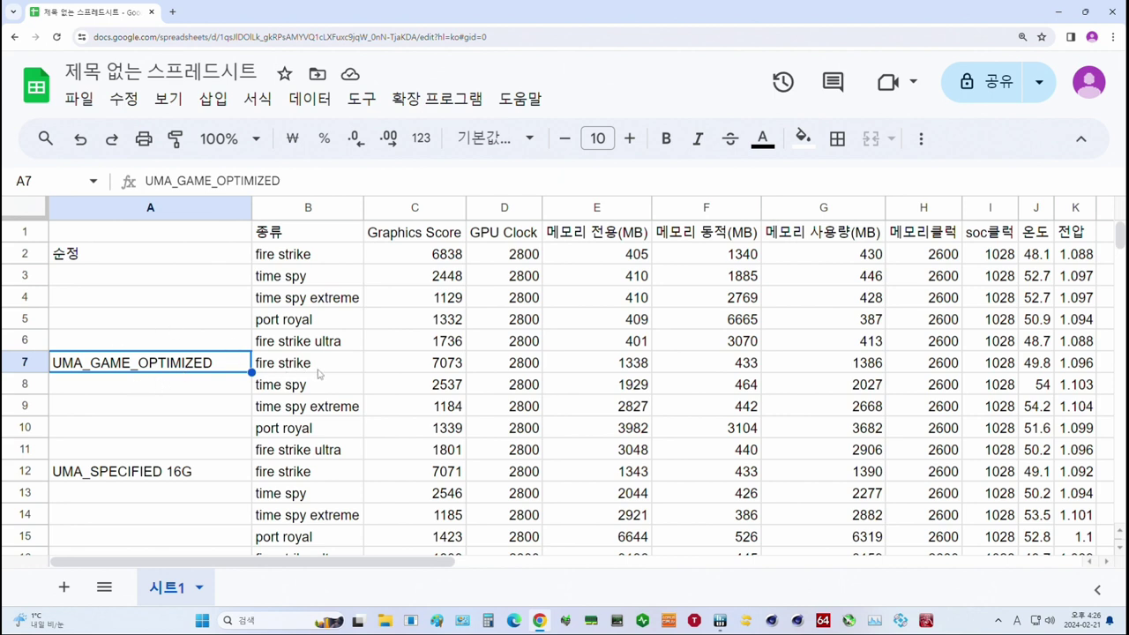
pyautogui.click(413, 369)
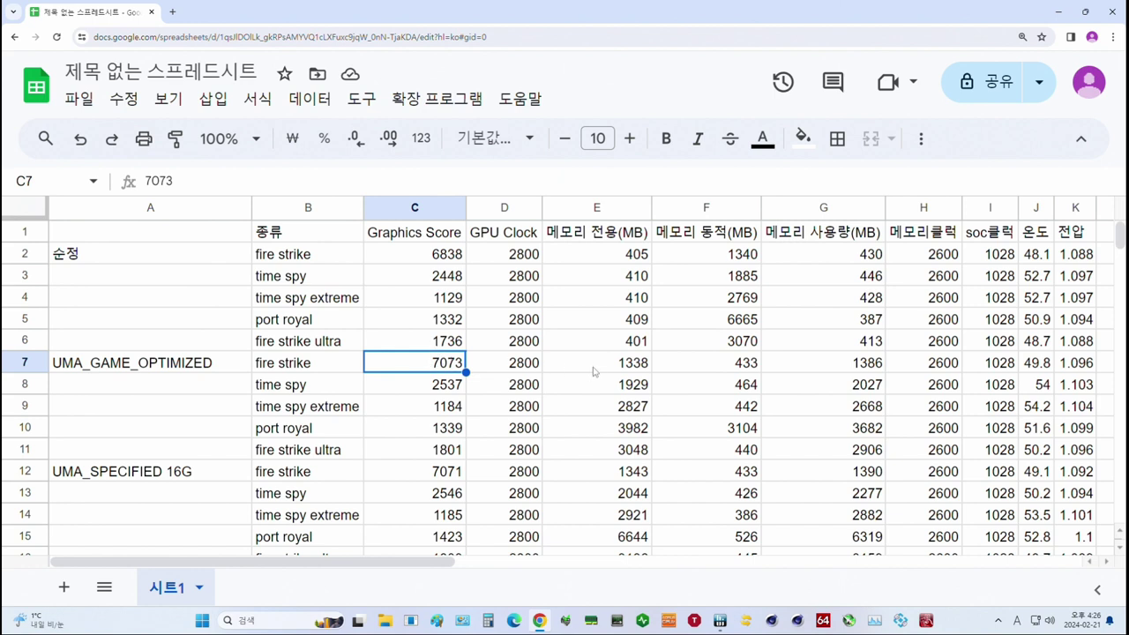
# Compare dedicated, dynamic and used memory plus Graphics Scores for UMA_GAME_OPTIMIZED rows 7 to 9 with the 순정 block
pyautogui.moveTo(631, 375); pyautogui.dragTo(657, 378)
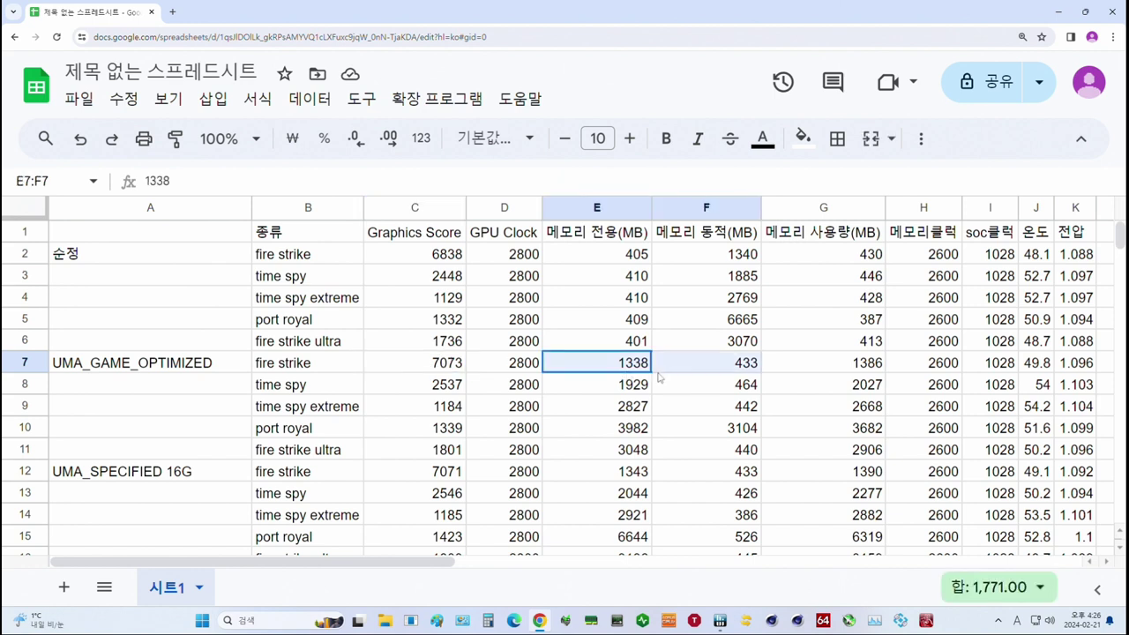
pyautogui.moveTo(720, 342); pyautogui.dragTo(722, 264)
pyautogui.moveTo(714, 369); pyautogui.dragTo(711, 422)
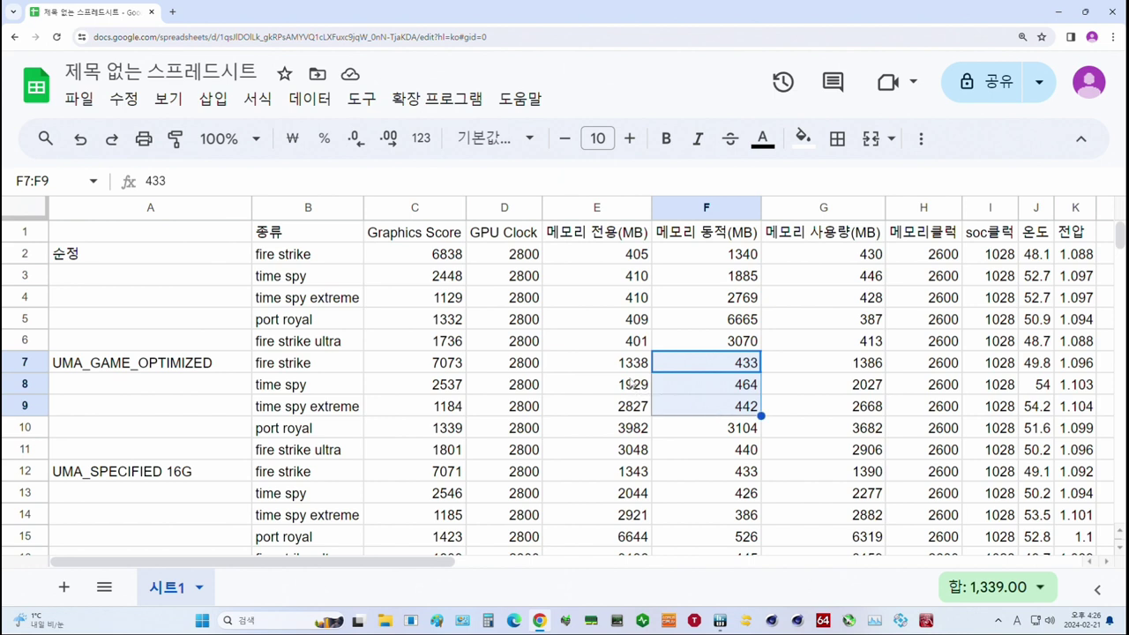
pyautogui.moveTo(631, 365); pyautogui.dragTo(628, 406)
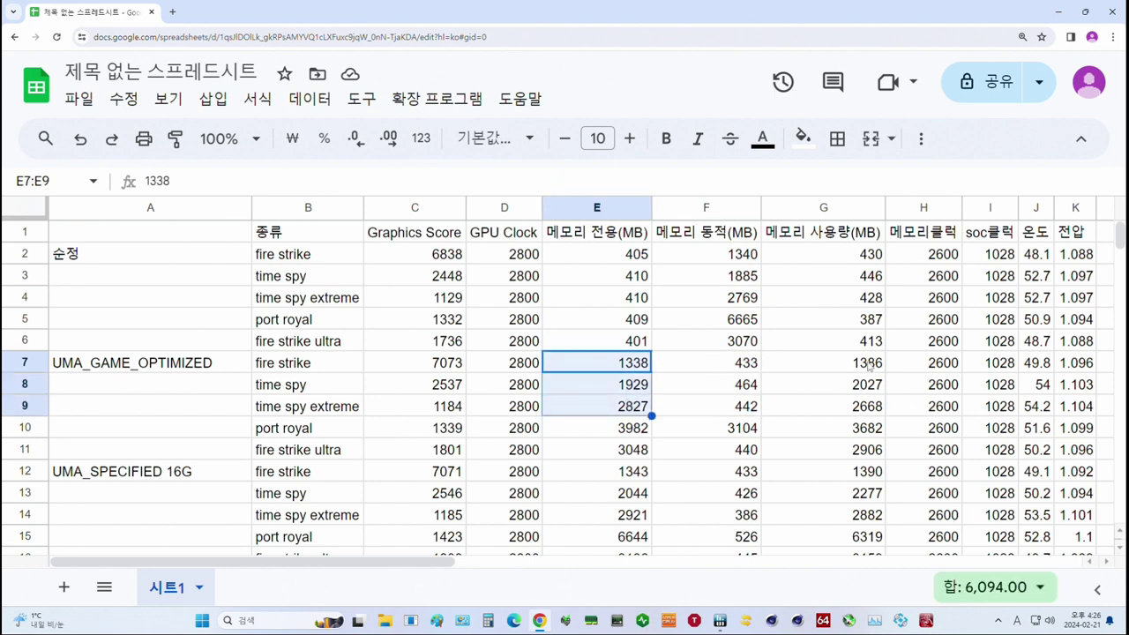
pyautogui.moveTo(868, 364); pyautogui.dragTo(863, 408)
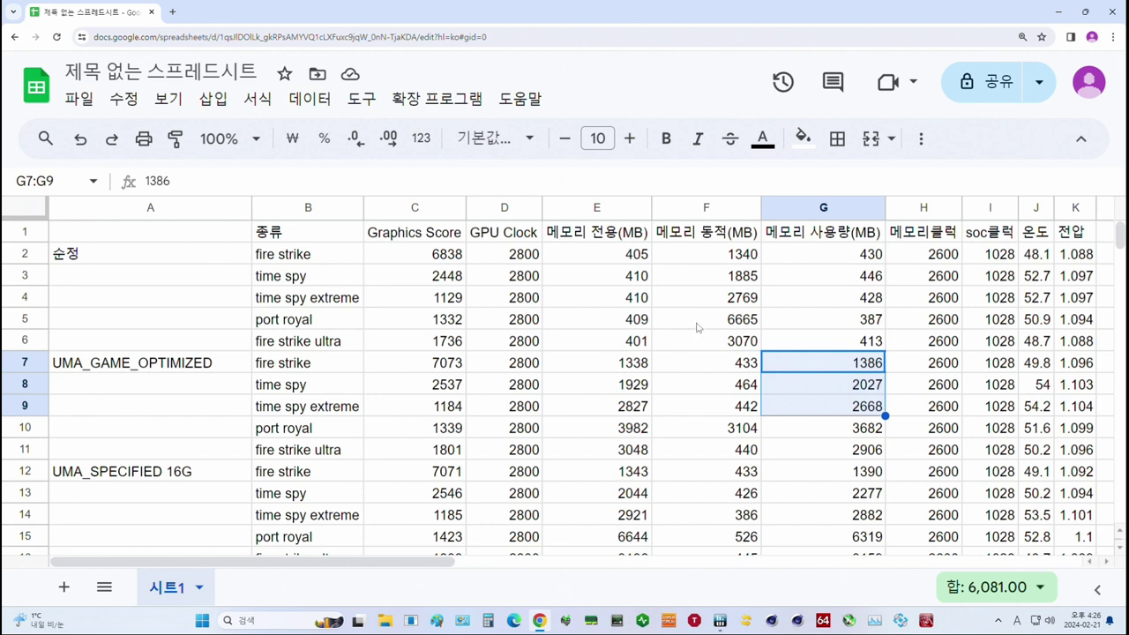
pyautogui.moveTo(394, 367); pyautogui.dragTo(406, 405)
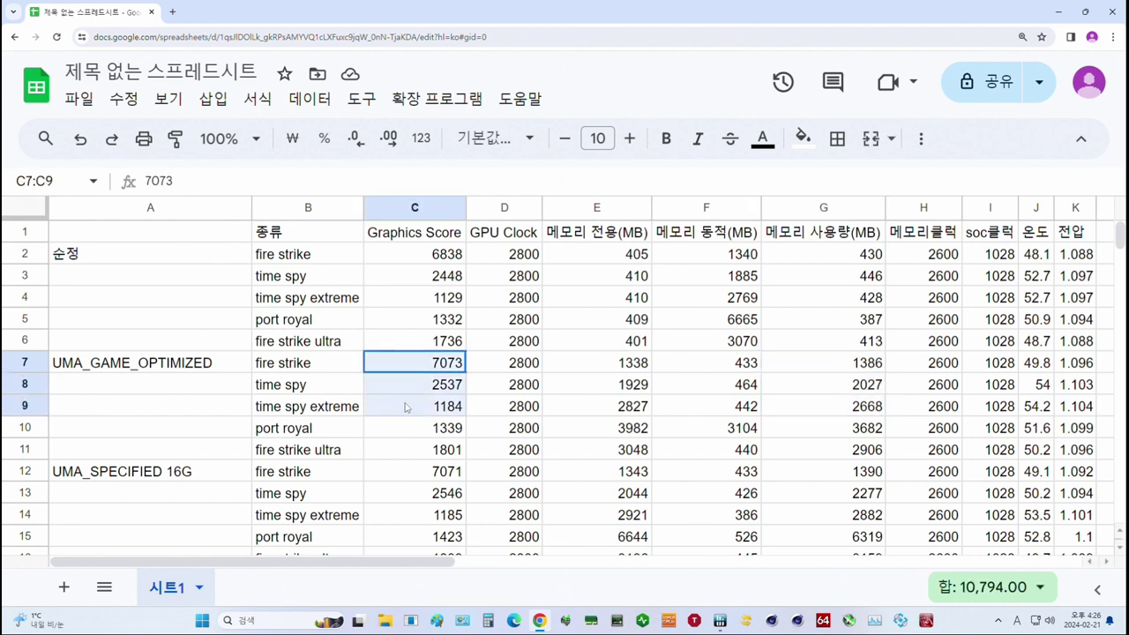
# Examine the dedicated, dynamic and used memory of the UMA_GAME_OPTIMIZED port royal benchmark in row 10
pyautogui.click(323, 432)
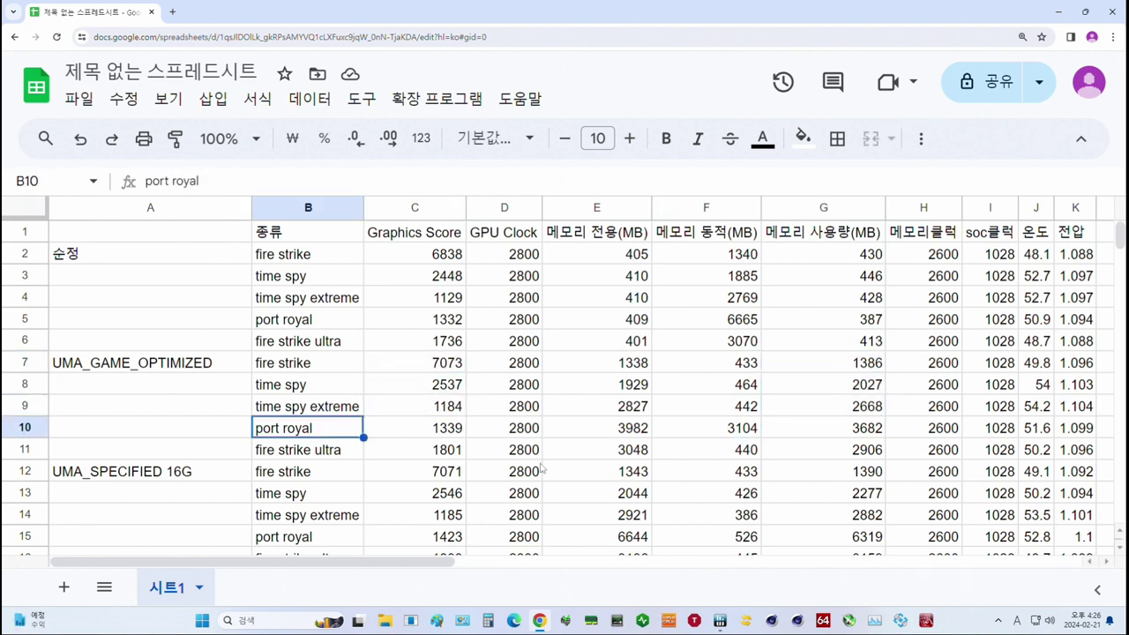
pyautogui.click(632, 433)
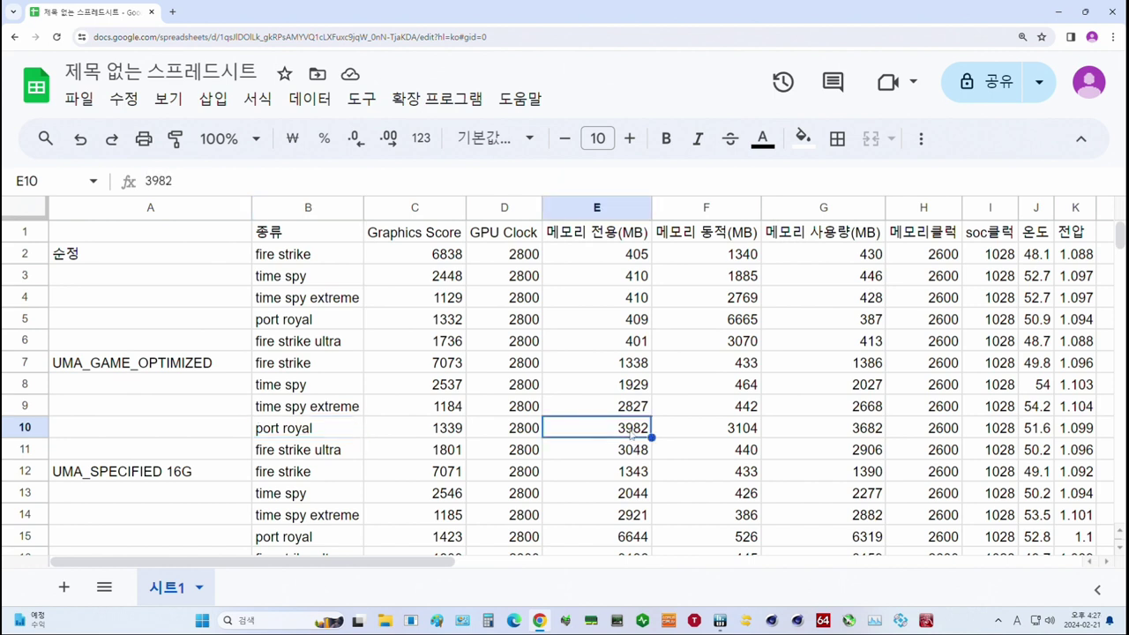
pyautogui.click(720, 428)
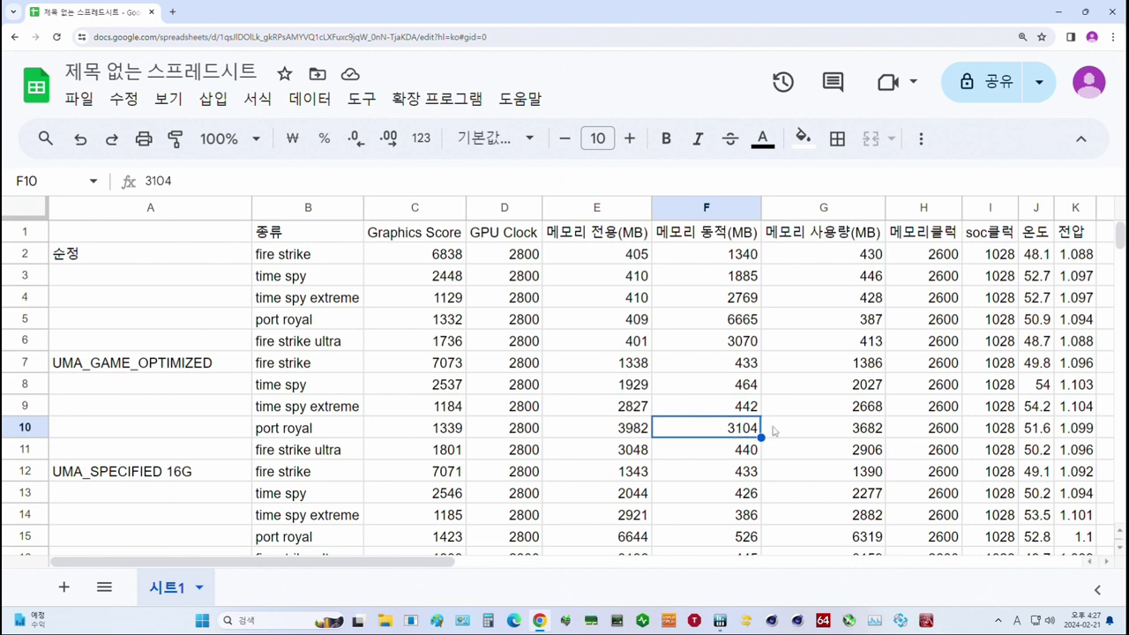
pyautogui.click(871, 431)
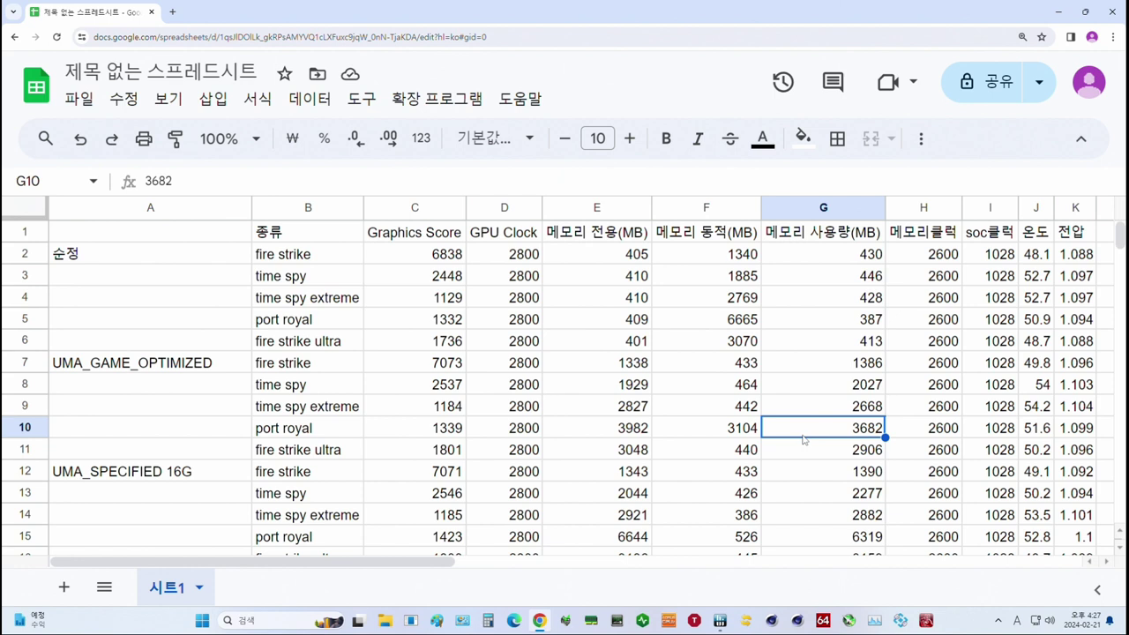
pyautogui.moveTo(321, 428); pyautogui.dragTo(867, 429)
# Check the UMA_GAME_OPTIMIZED Graphics Scores for fire strike ultra, time spy and fire strike
pyautogui.click(345, 451)
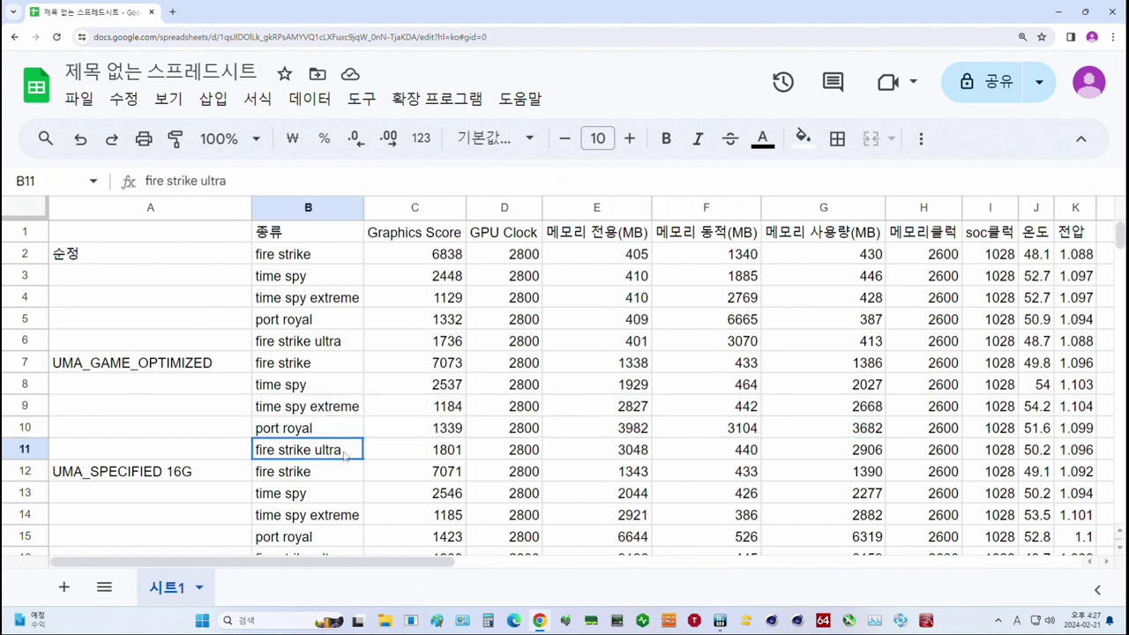
pyautogui.click(380, 455)
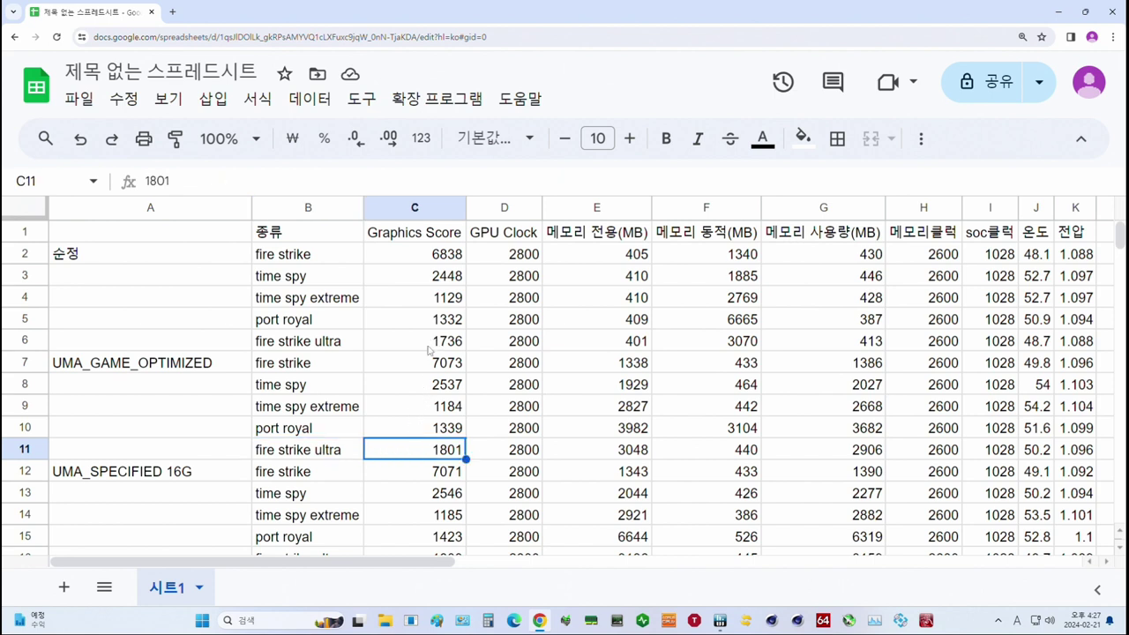
pyautogui.click(430, 387)
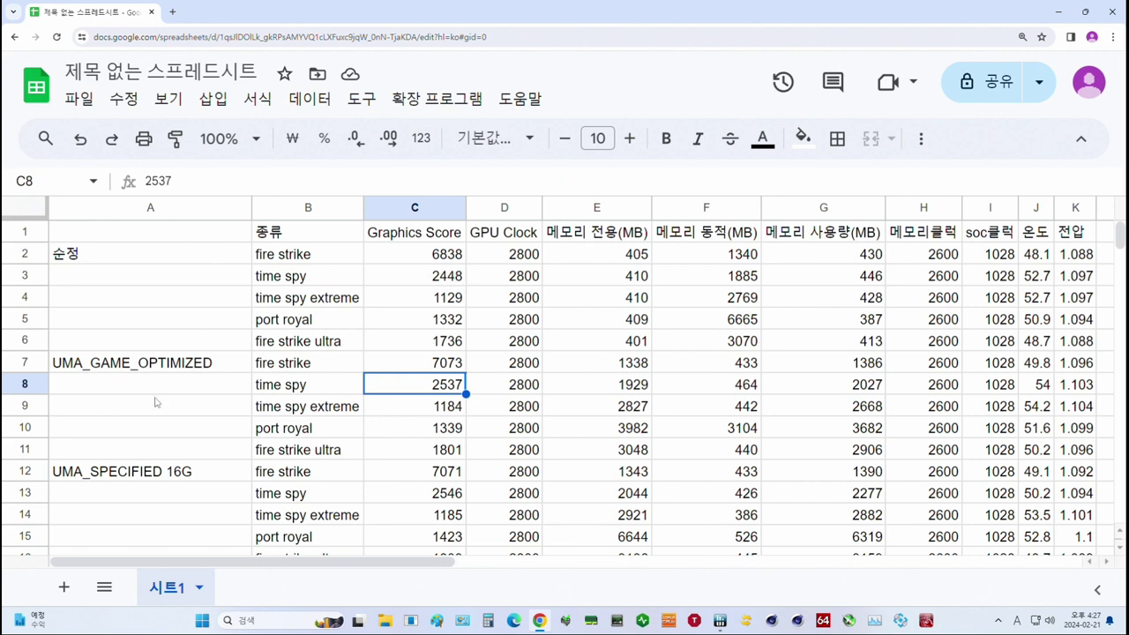
pyautogui.click(179, 368)
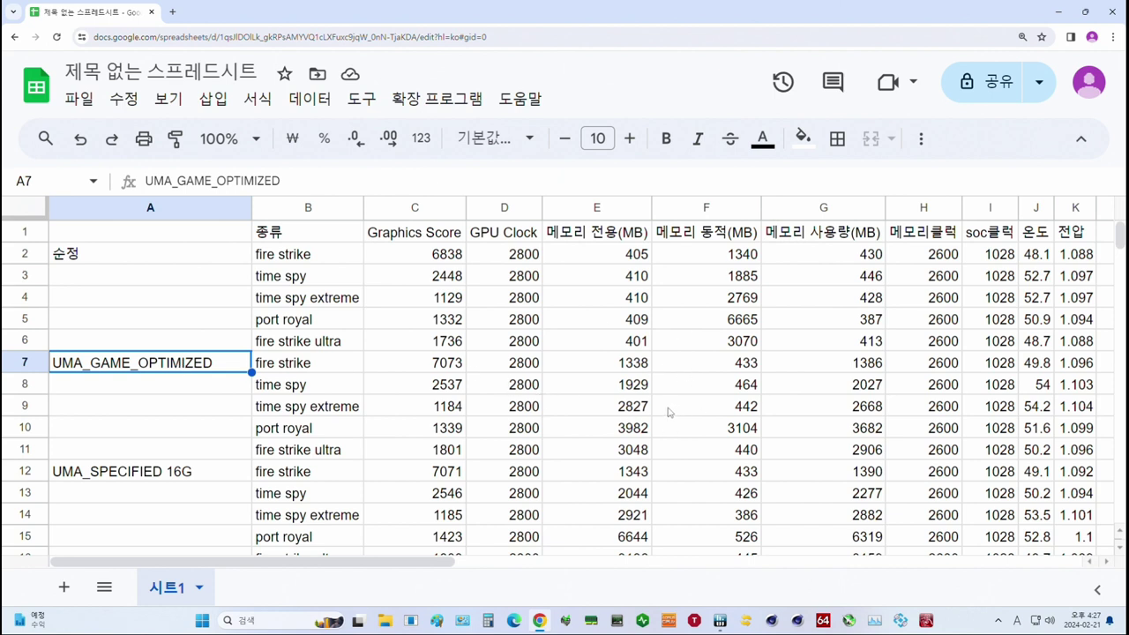
pyautogui.click(410, 372)
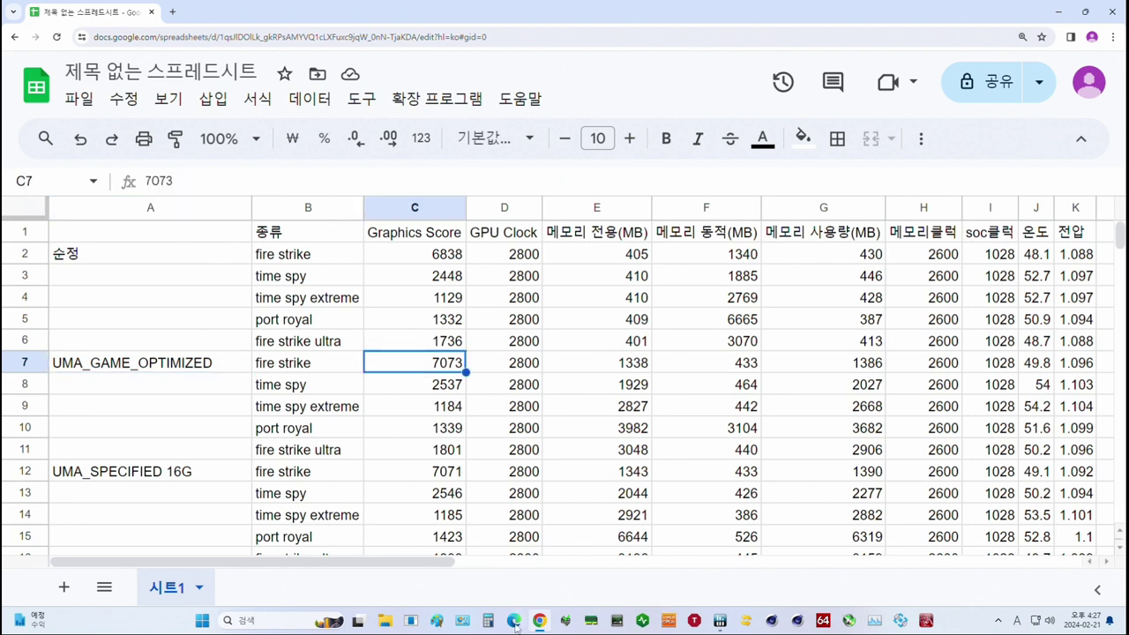
# Calculate the UMA_GAME_OPTIMIZED fire strike score as a percentage of the 순정 score in the calculator, and close it
pyautogui.click(487, 620)
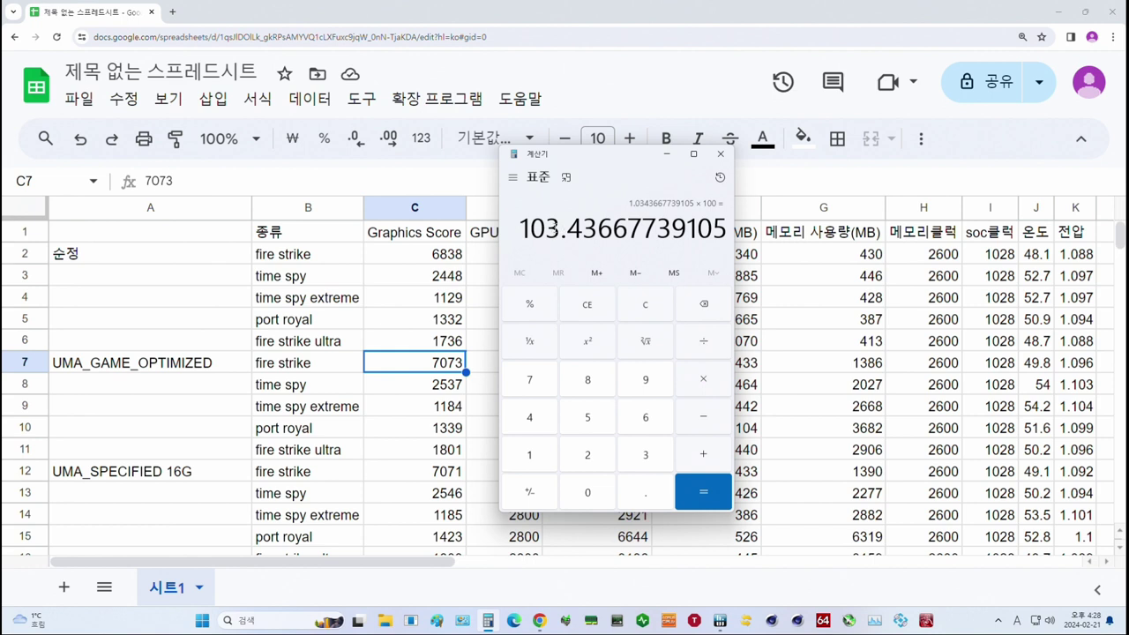
pyautogui.moveTo(553, 227); pyautogui.dragTo(583, 228)
pyautogui.click(731, 155)
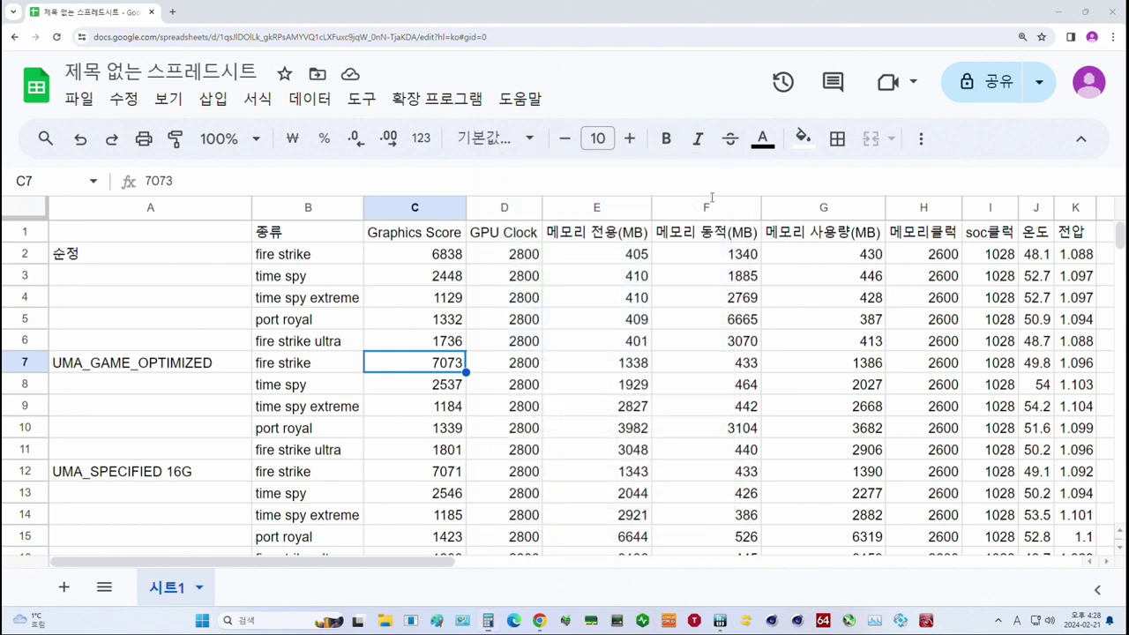
# Compare the fire strike Graphics Scores of UMA_GAME_OPTIMIZED in C7 and UMA_SPECIFIED 16G in C12
pyautogui.click(110, 478)
pyautogui.click(177, 370)
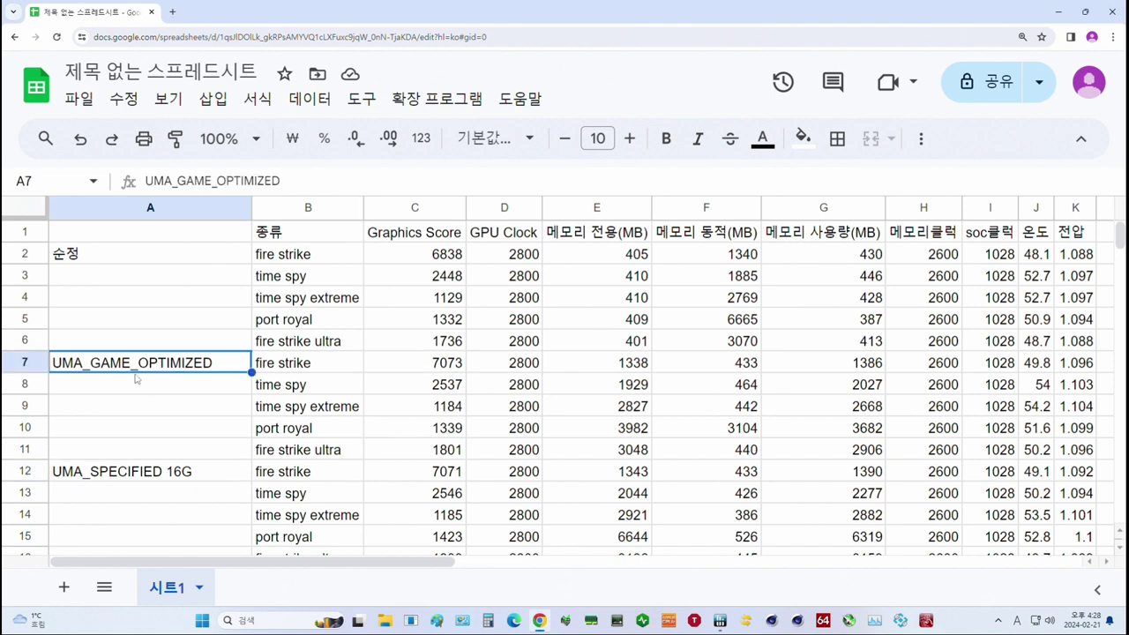
pyautogui.click(418, 368)
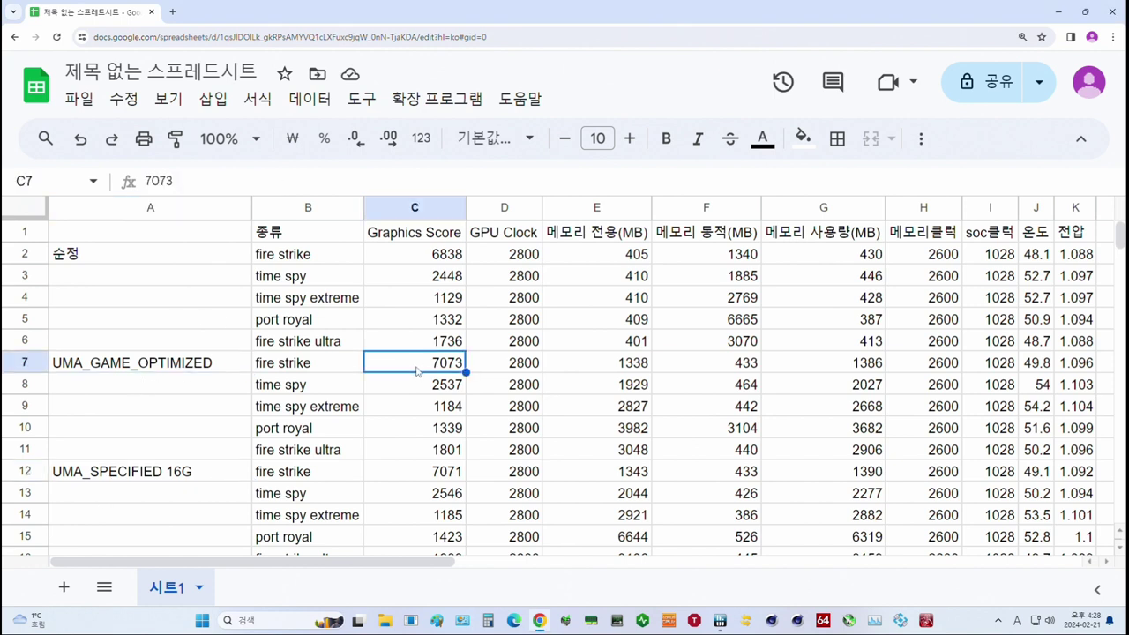
pyautogui.click(69, 476)
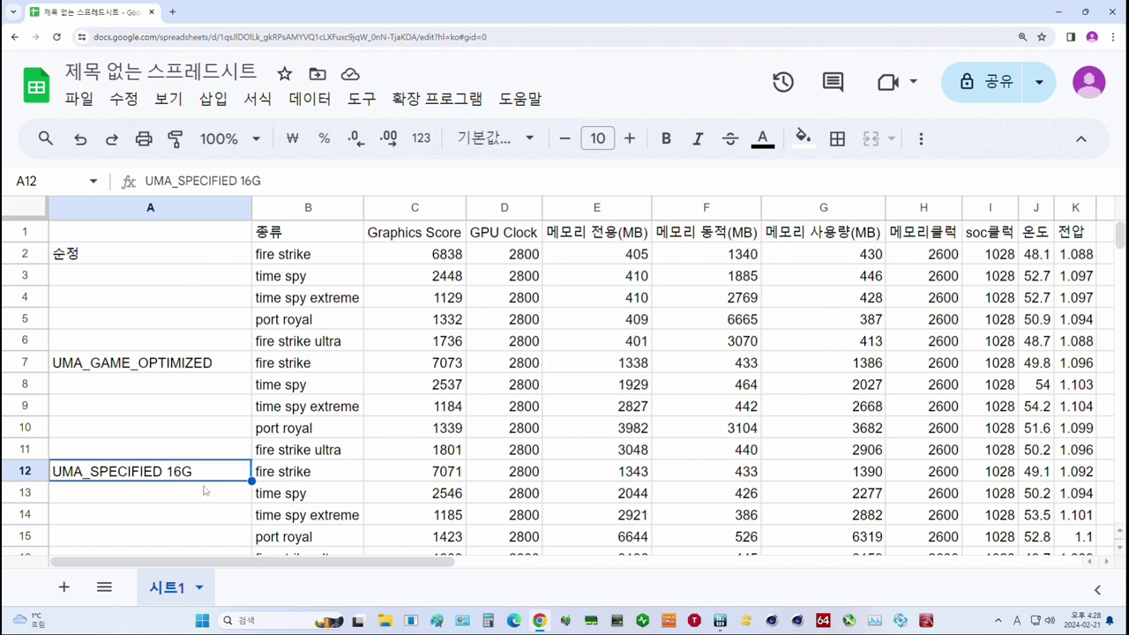
pyautogui.click(436, 473)
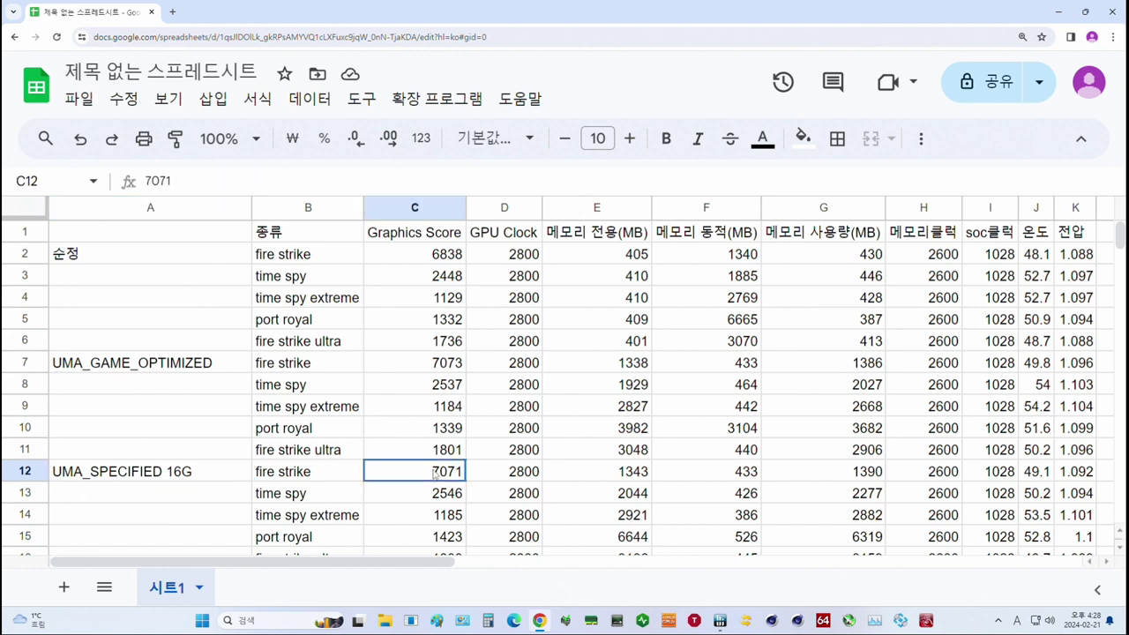
pyautogui.keyDown('ctrl'); pyautogui.click(426, 364); pyautogui.keyUp('ctrl')
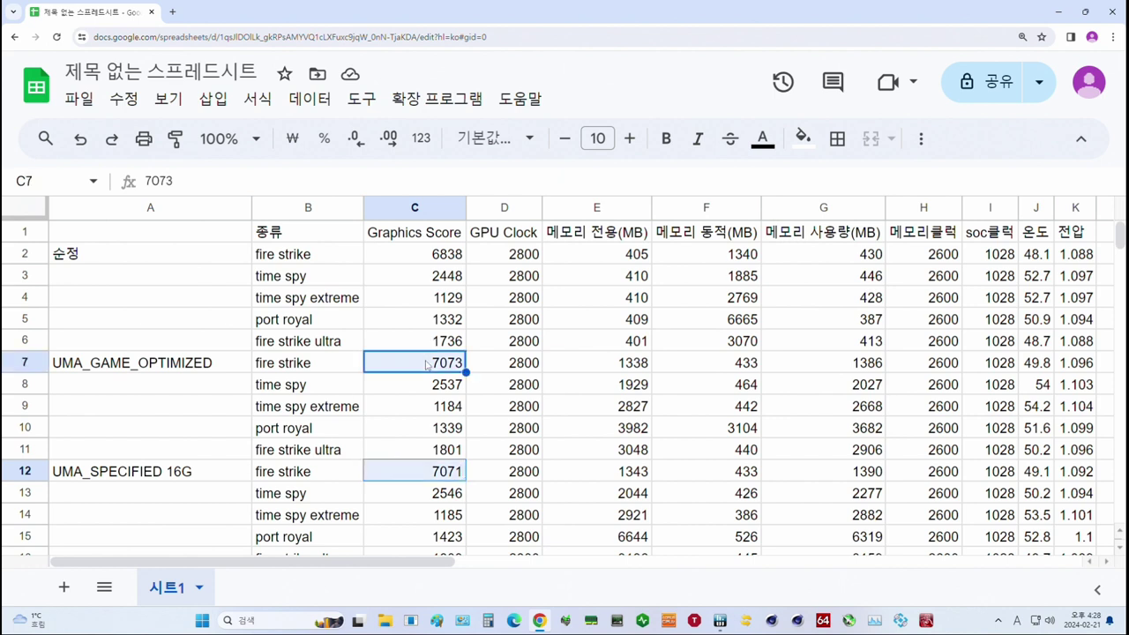
# Compare the time spy, time spy extreme and port royal Graphics Scores between UMA_SPECIFIED 16G and UMA_GAME_OPTIMIZED
pyautogui.click(450, 496)
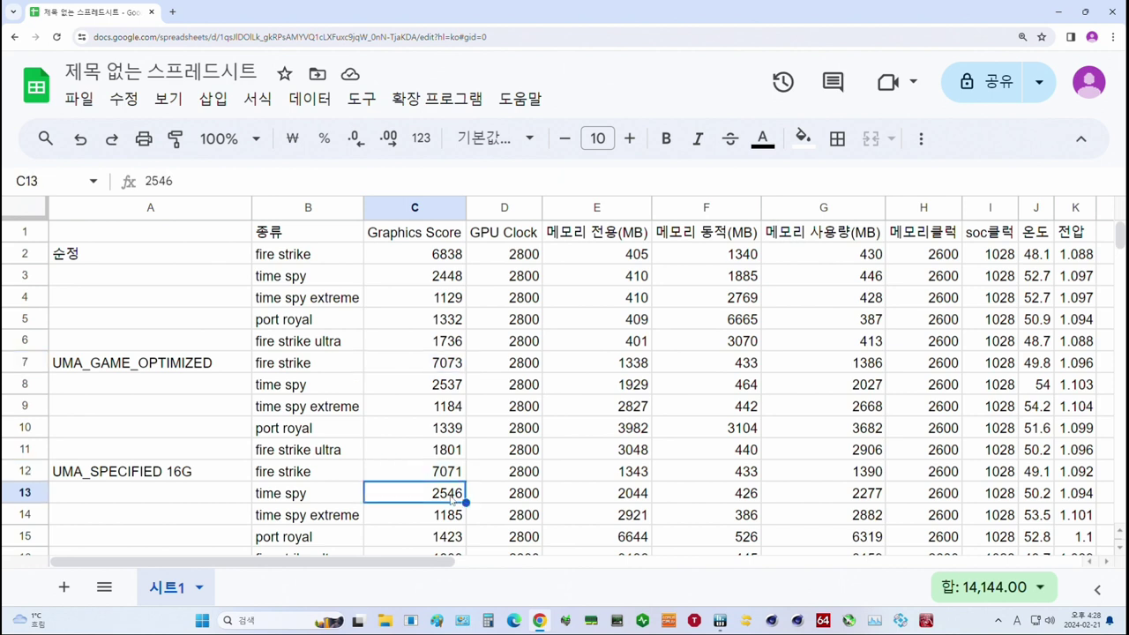
pyautogui.keyDown('ctrl'); pyautogui.click(443, 388); pyautogui.keyUp('ctrl')
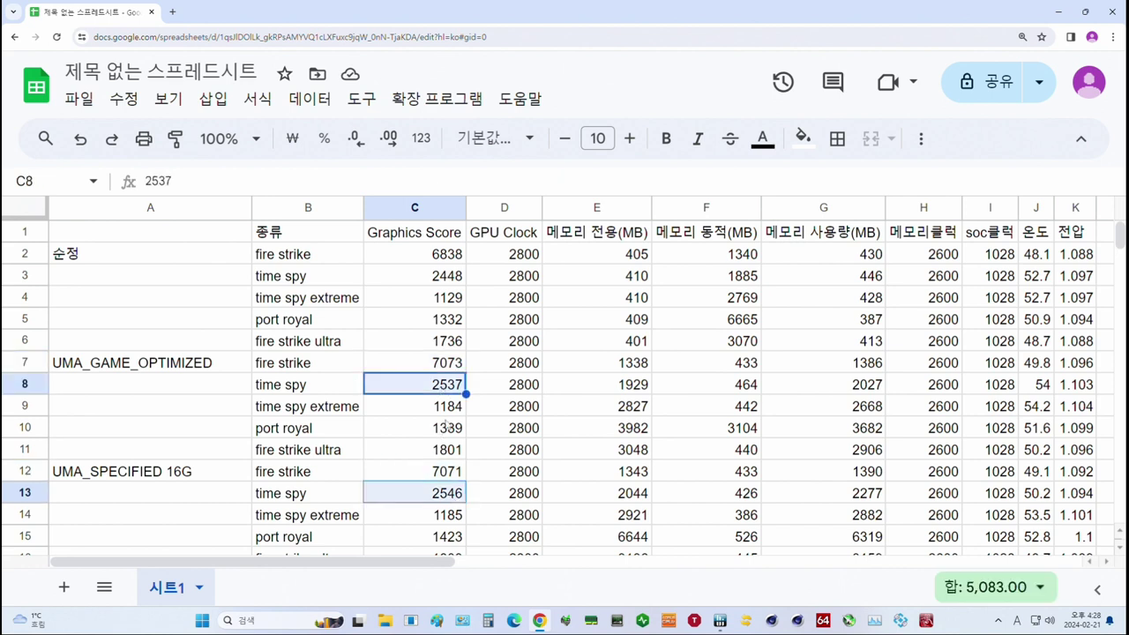
pyautogui.click(449, 511)
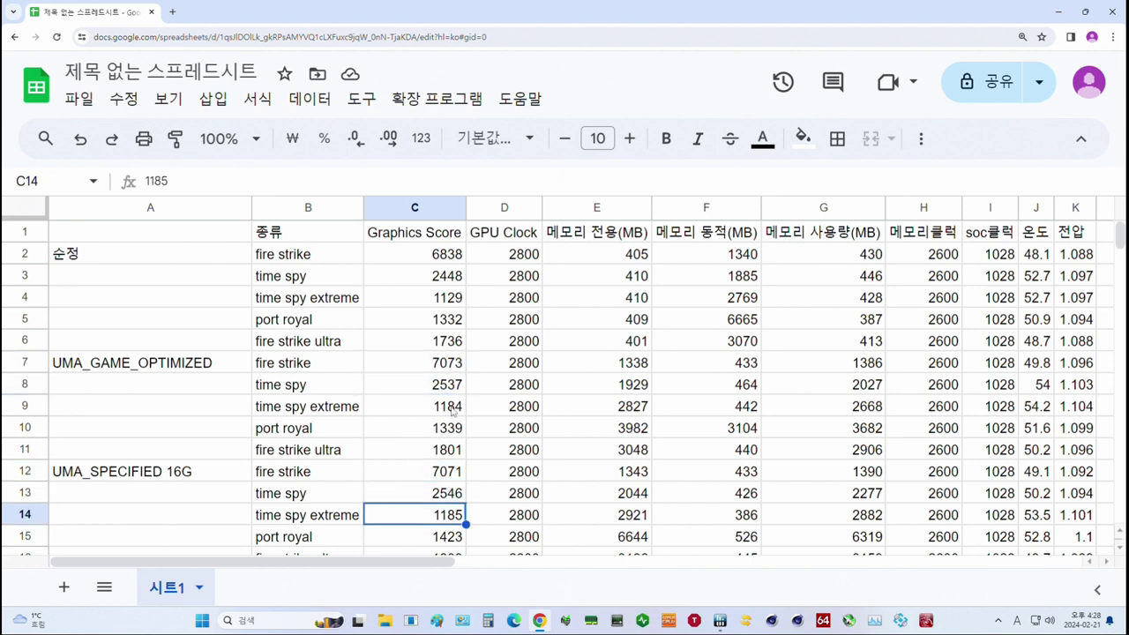
pyautogui.keyDown('ctrl'); pyautogui.click(451, 407); pyautogui.keyUp('ctrl')
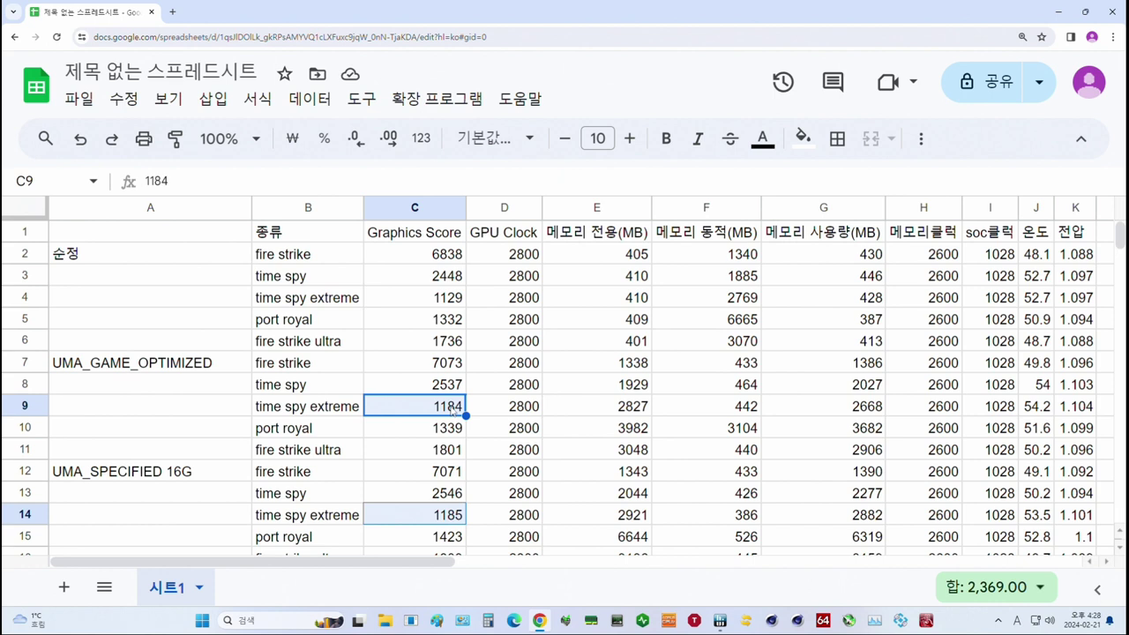
pyautogui.click(445, 432)
pyautogui.keyDown('ctrl'); pyautogui.click(432, 540); pyautogui.keyUp('ctrl')
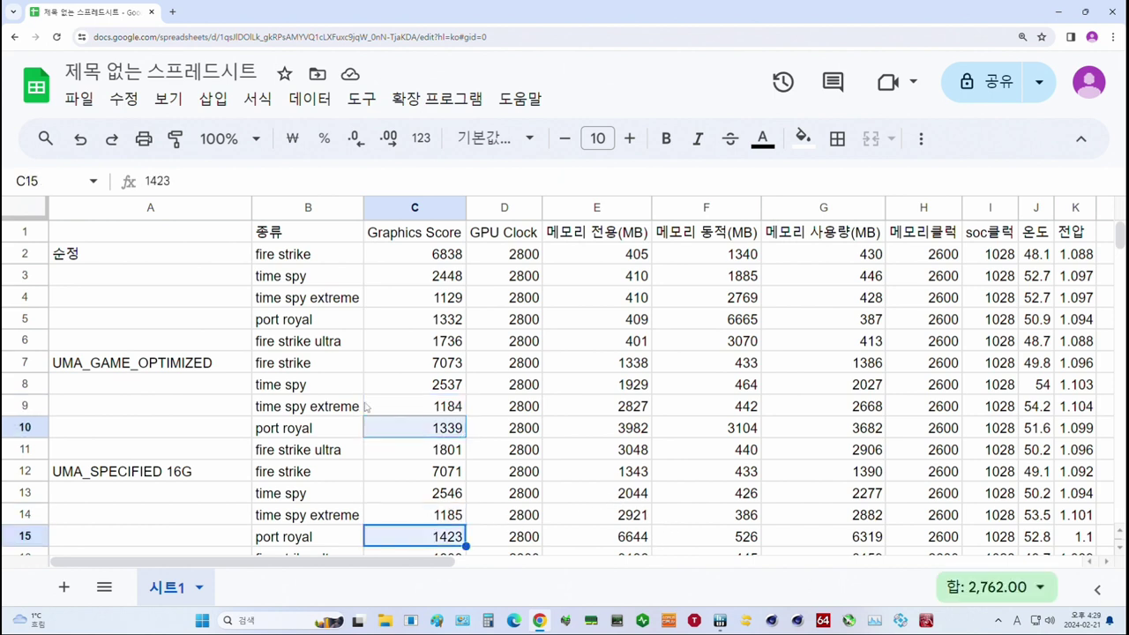
# Compare the port royal score, clock and memory values in B10:G10 and B15:G15 for UMA_GAME_OPTIMIZED and UMA_SPECIFIED 16G
pyautogui.moveTo(333, 428); pyautogui.dragTo(846, 430)
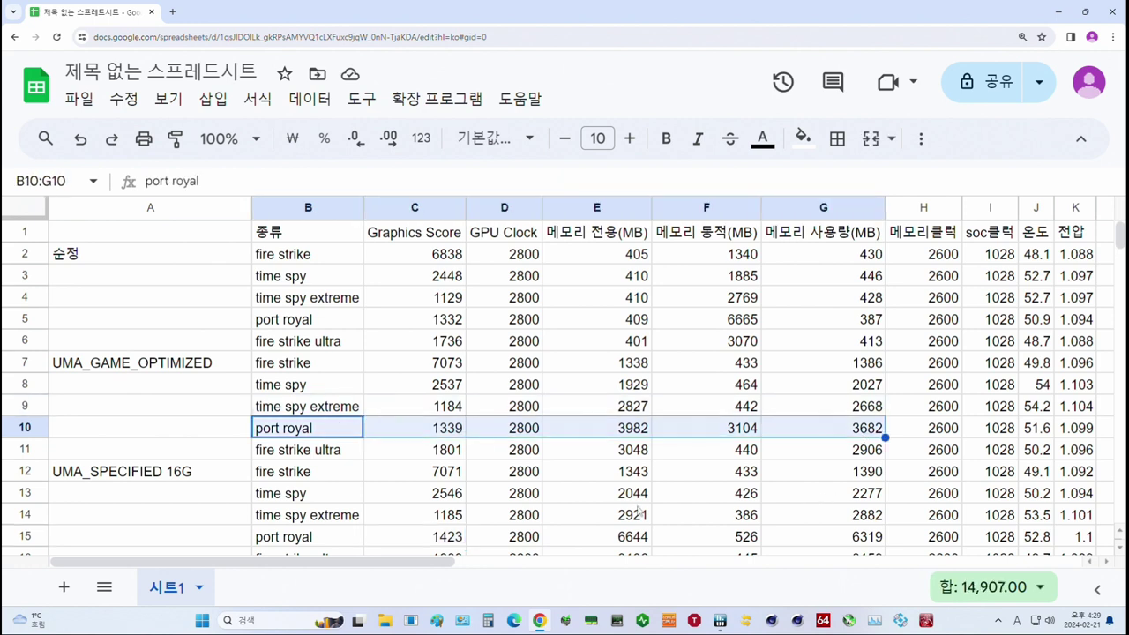
pyautogui.moveTo(310, 538); pyautogui.dragTo(846, 538)
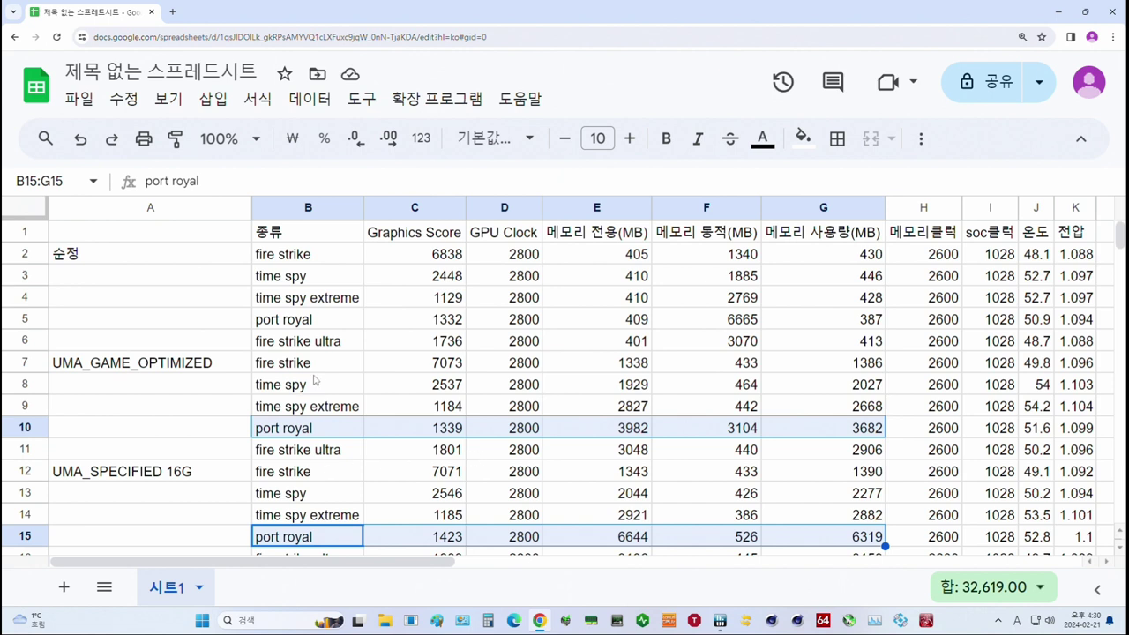
pyautogui.click(169, 369)
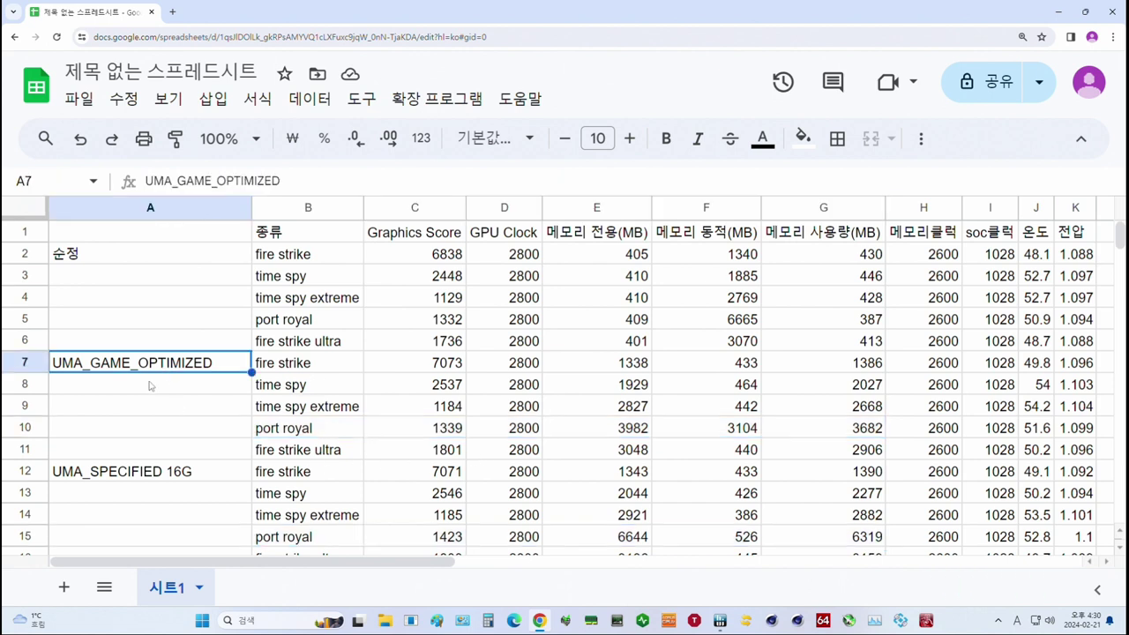
pyautogui.click(198, 475)
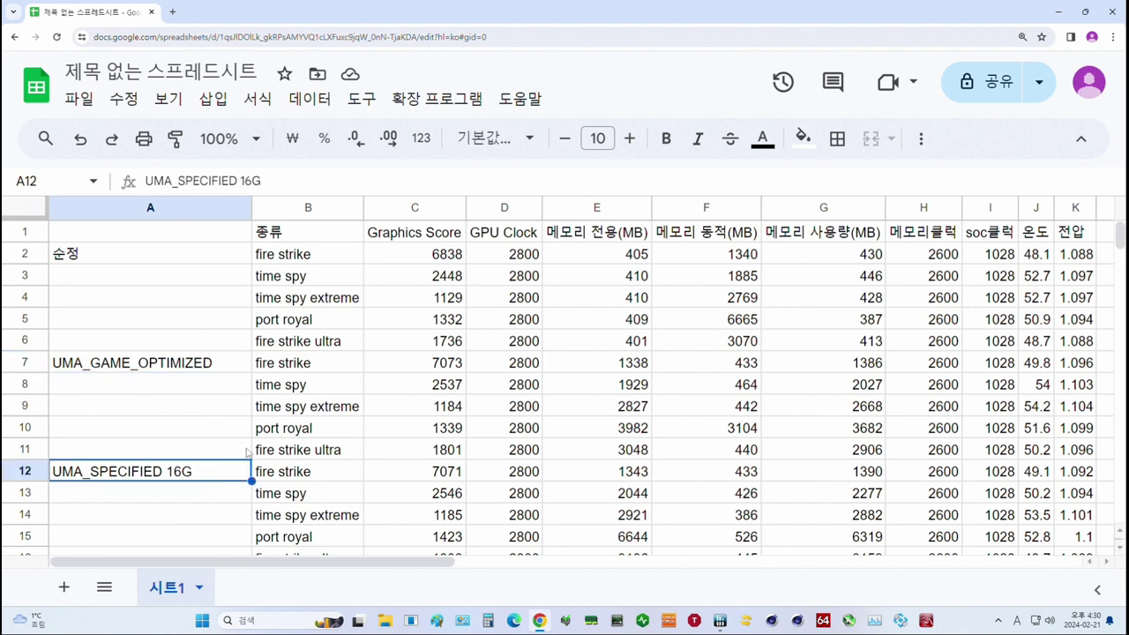
# Review the memory setting labels in column A from the UMA_SPECIFIED 16G block back up to 순정 in A2
pyautogui.press('Down')
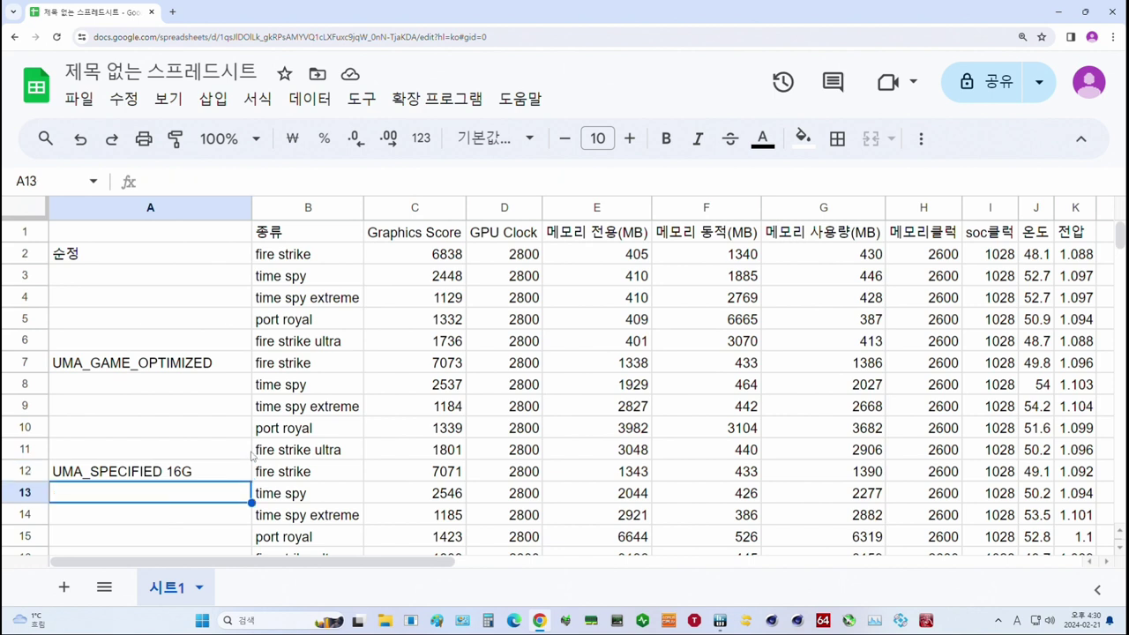
pyautogui.press('Down')
pyautogui.press('Down')
pyautogui.press('Down')
pyautogui.press('Down')
pyautogui.press('Up')
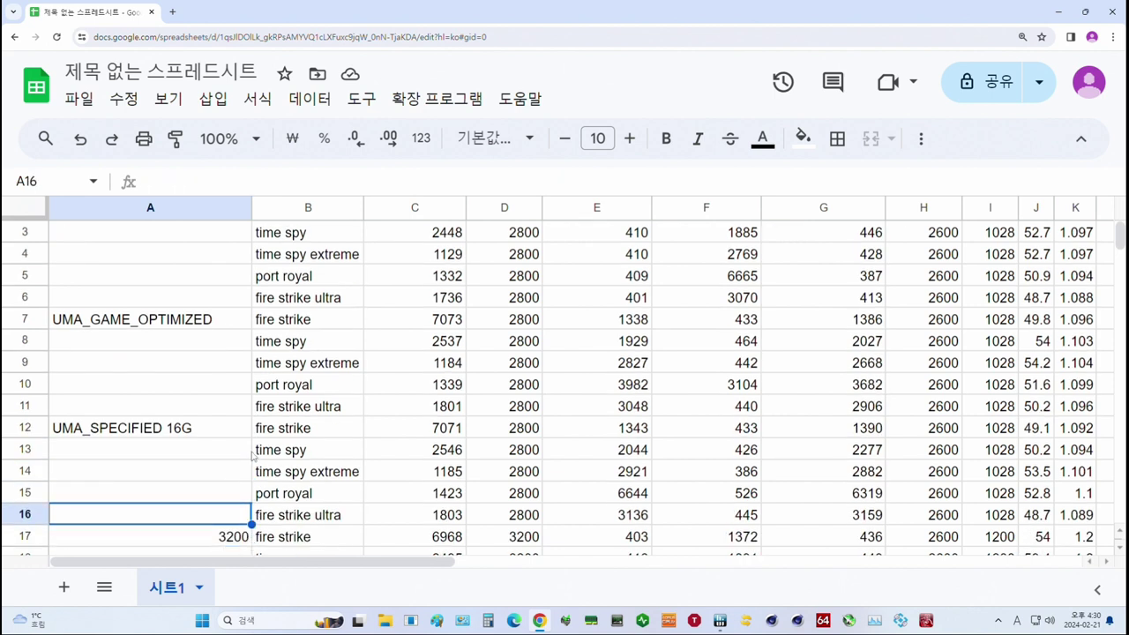
pyautogui.press('Up')
pyautogui.press('Up')
pyautogui.press('Up')
pyautogui.press('Up')
pyautogui.press('Up')
pyautogui.press('Up')
pyautogui.press('Up')
pyautogui.press('Up')
pyautogui.press('Up')
pyautogui.press('Up')
pyautogui.press('Up')
pyautogui.press('Up')
pyautogui.press('Up')
pyautogui.press('Up')
pyautogui.press('Up')
pyautogui.press('Down')
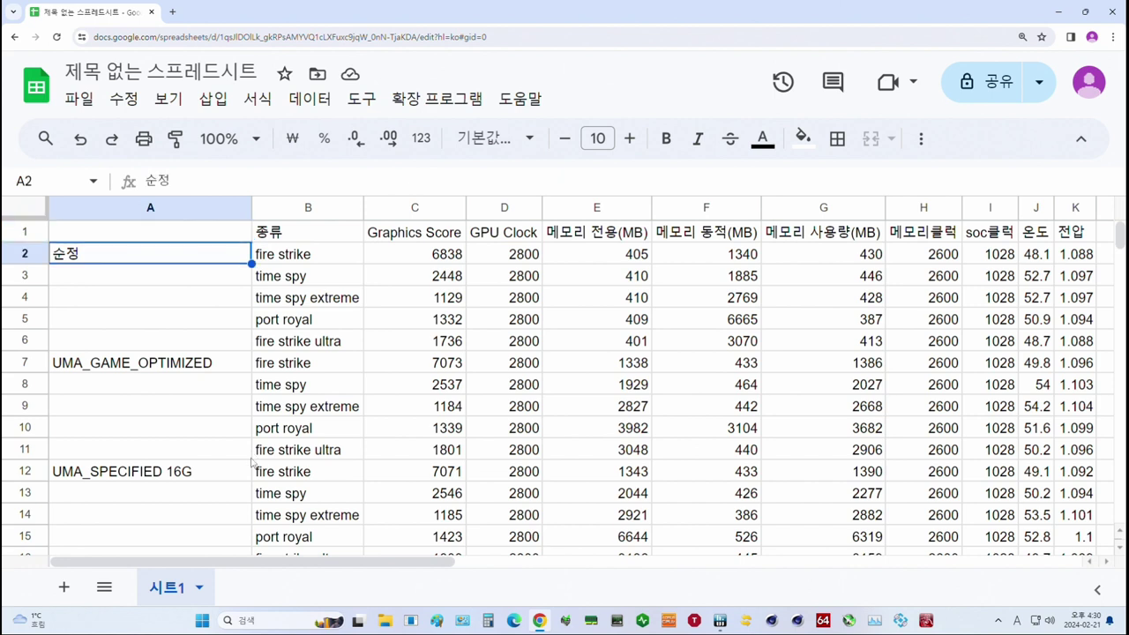
# Examine the GPU Clock values in D2:D15 across the 순정, UMA_GAME_OPTIMIZED and UMA_SPECIFIED 16G blocks
pyautogui.click(521, 256)
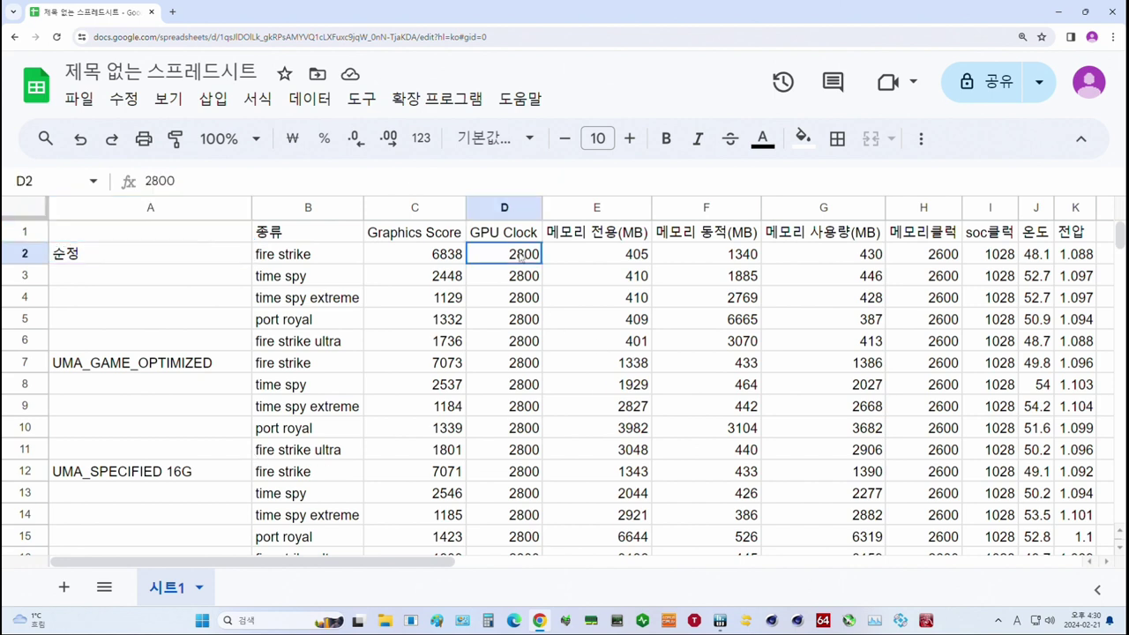
pyautogui.moveTo(521, 256); pyautogui.dragTo(523, 539)
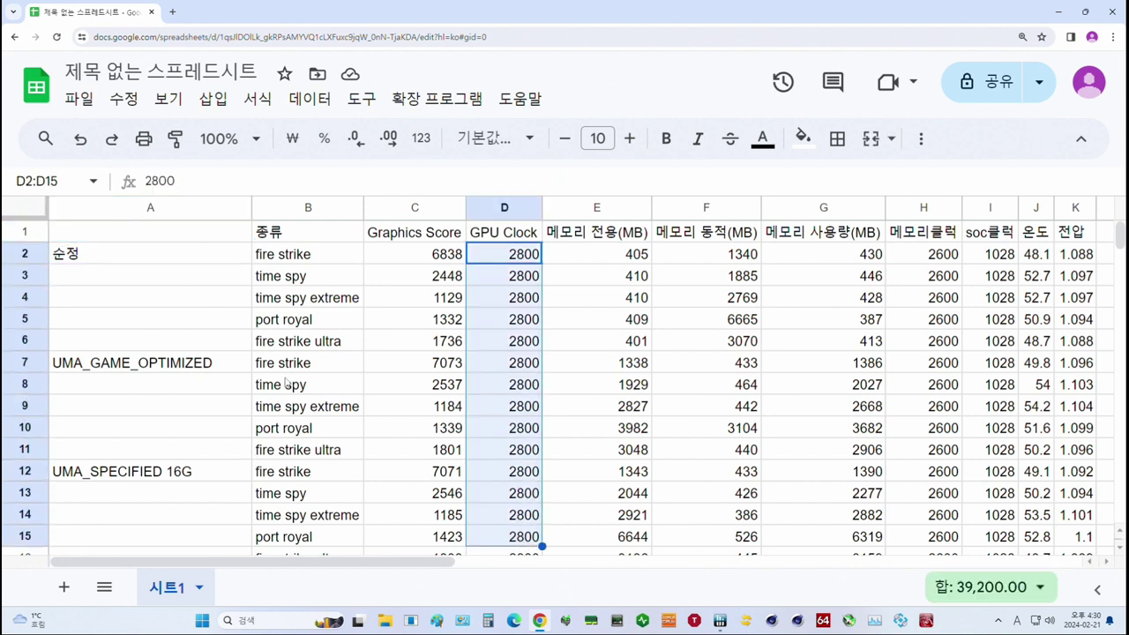
# Look through the benchmark rows of the 3200 and 3200 UMA_GAME_OPTIMIZED blocks, down to row 26
pyautogui.click(292, 551)
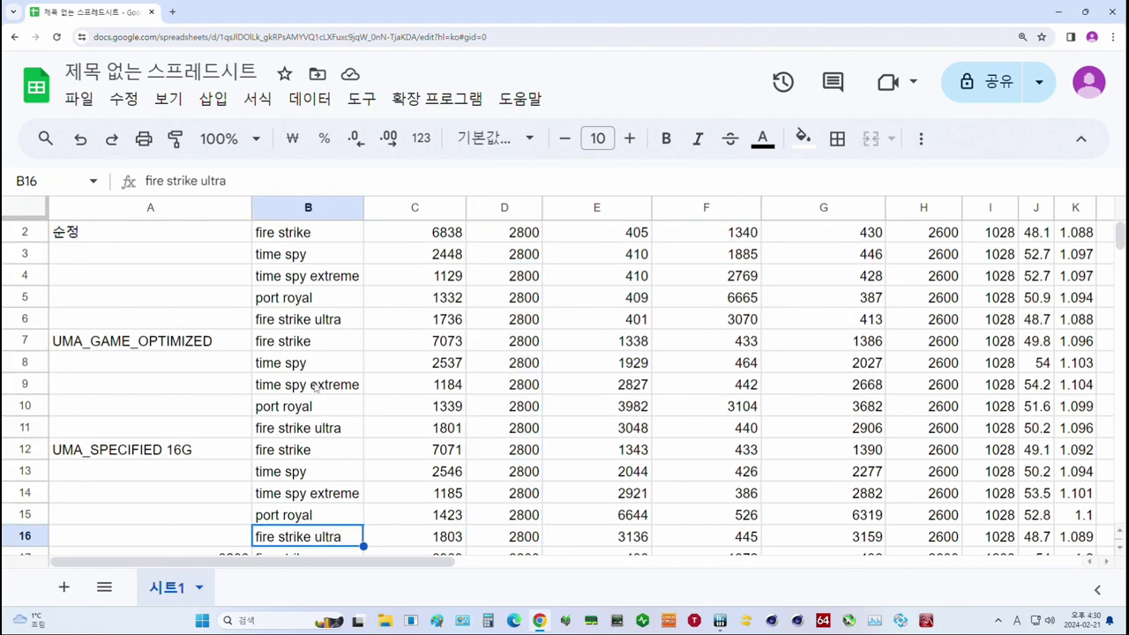
pyautogui.press('Down')
pyautogui.press('Down')
pyautogui.press('Down')
pyautogui.press('Down')
pyautogui.press('Down')
pyautogui.press('Down')
pyautogui.press('Down')
pyautogui.press('Down')
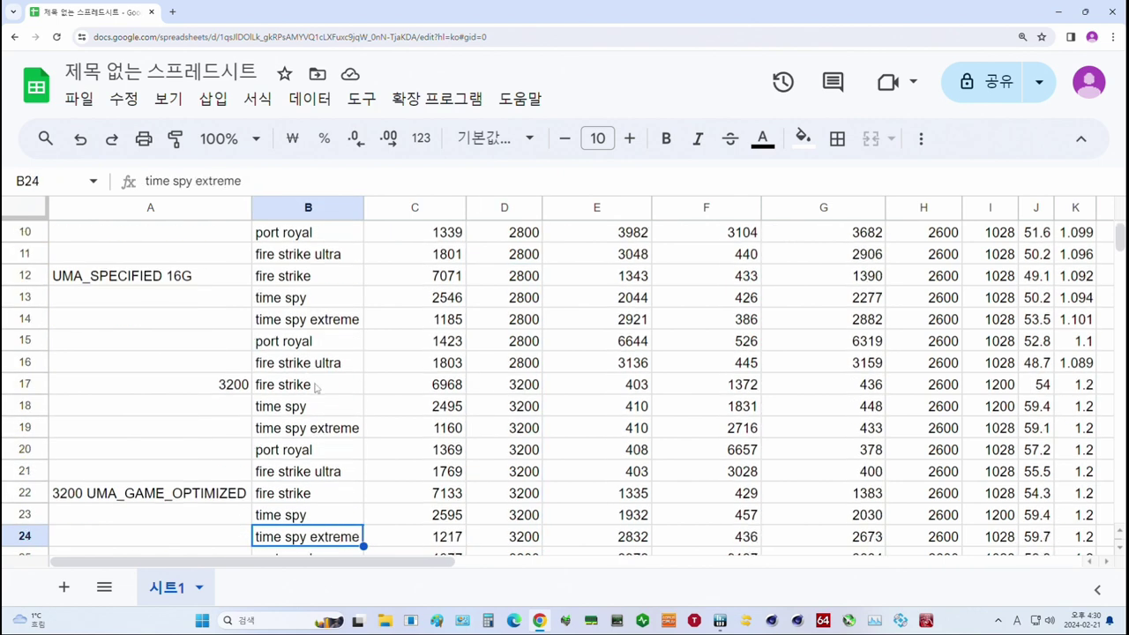
pyautogui.press('Down')
pyautogui.press('Down')
# Check the GPU Clock in D17 for the 3200 fire strike benchmark against the label in A17
pyautogui.click(201, 342)
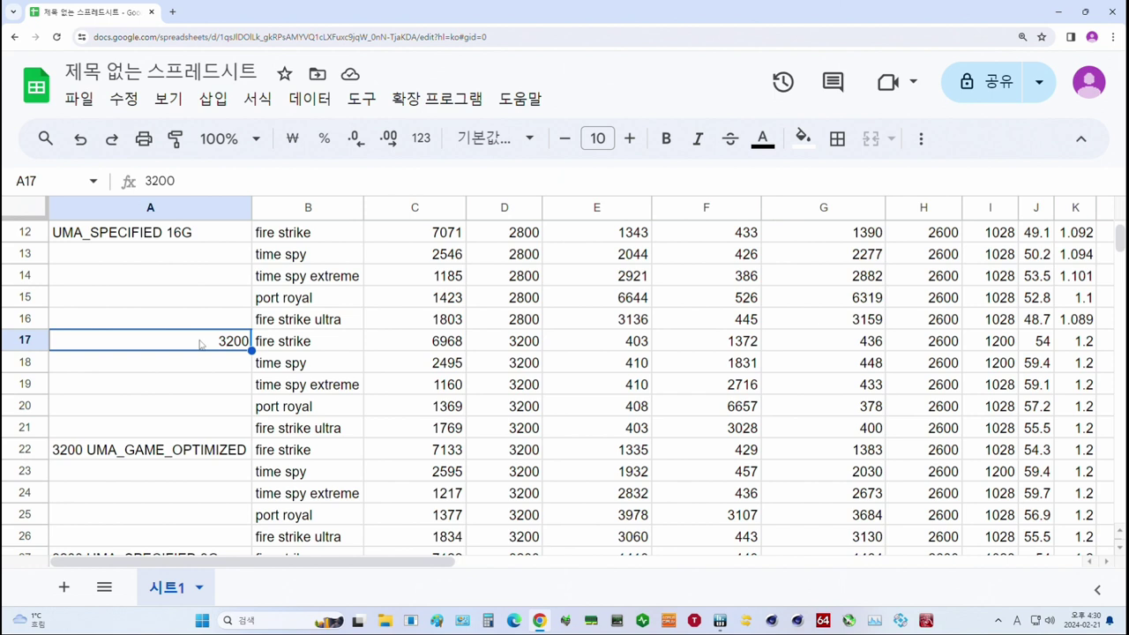
pyautogui.press('Right')
pyautogui.press('Right')
pyautogui.press('Right')
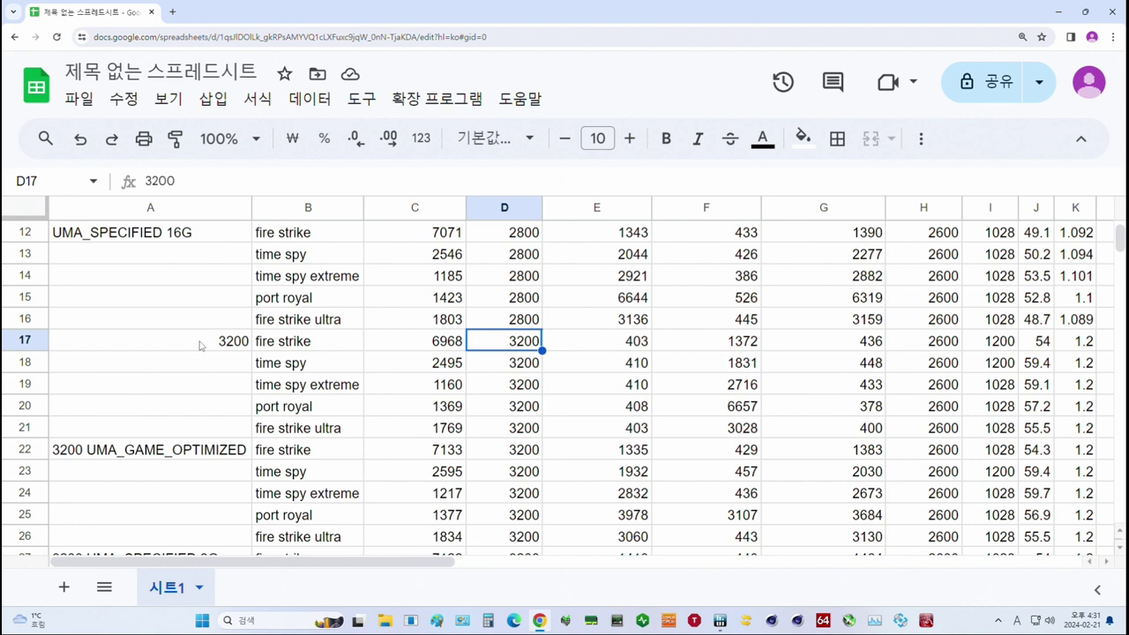
pyautogui.press('Left')
pyautogui.press('Left')
pyautogui.press('Left')
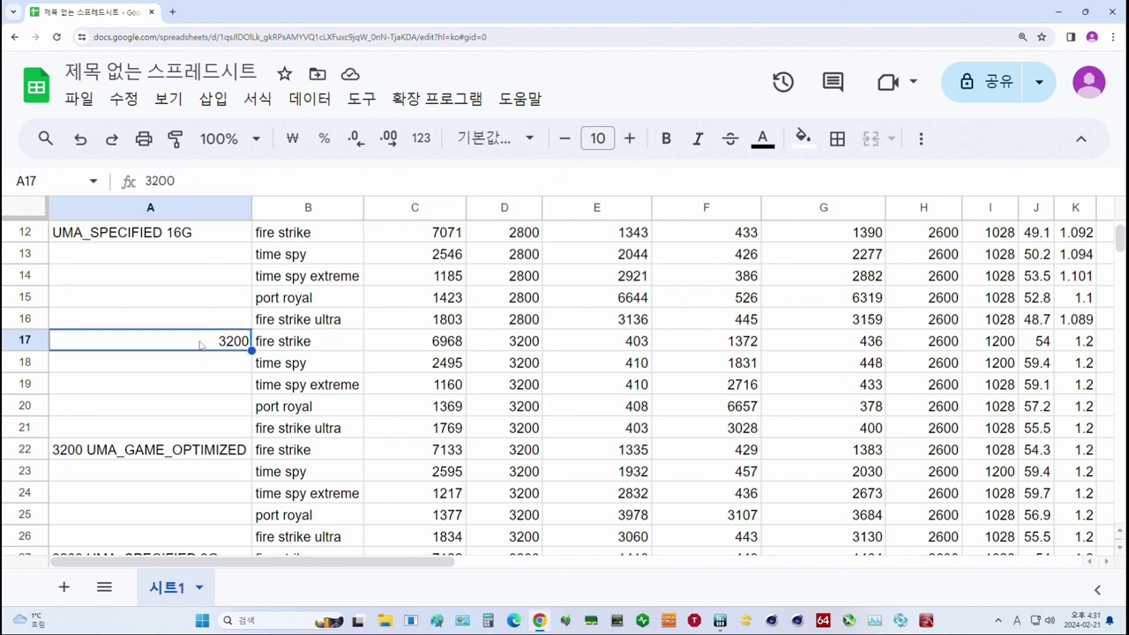
# Read the 3200 fire strike row twice, from the label in A17 across to the voltage in K17 and back
pyautogui.press('Right')
pyautogui.press('Right')
pyautogui.press('Right')
pyautogui.press('Right')
pyautogui.press('Right')
pyautogui.press('Right')
pyautogui.press('Right')
pyautogui.press('Right')
pyautogui.press('Right')
pyautogui.press('Right')
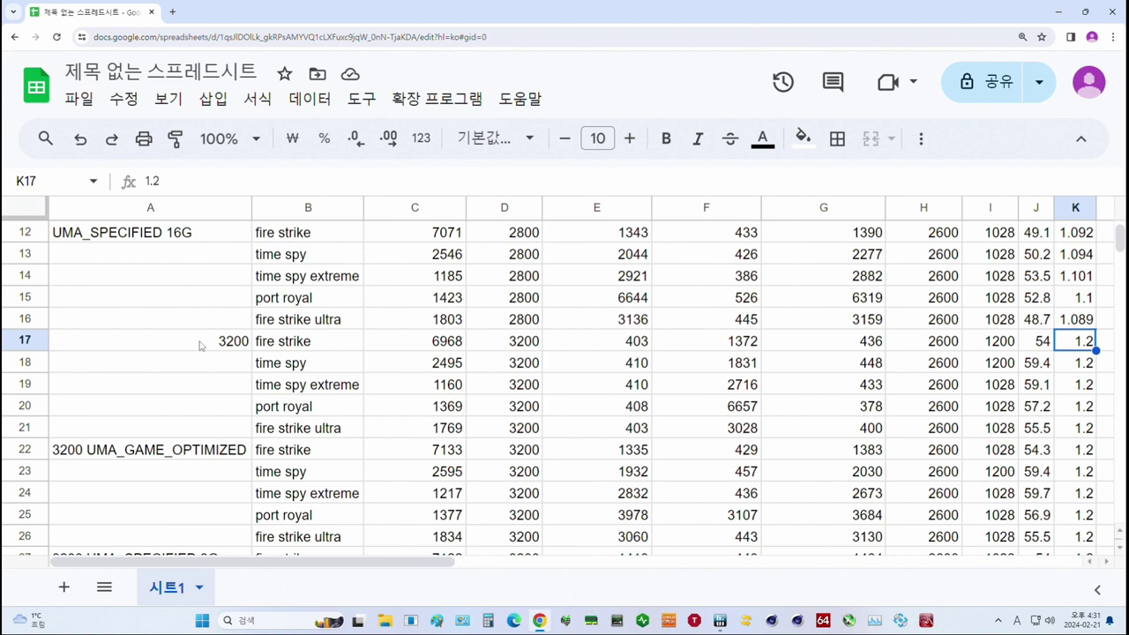
pyautogui.press('Left')
pyautogui.press('Left')
pyautogui.press('Left')
pyautogui.press('Left')
pyautogui.press('Left')
pyautogui.press('Left')
pyautogui.press('Left')
pyautogui.press('Left')
pyautogui.press('Left')
pyautogui.press('Left')
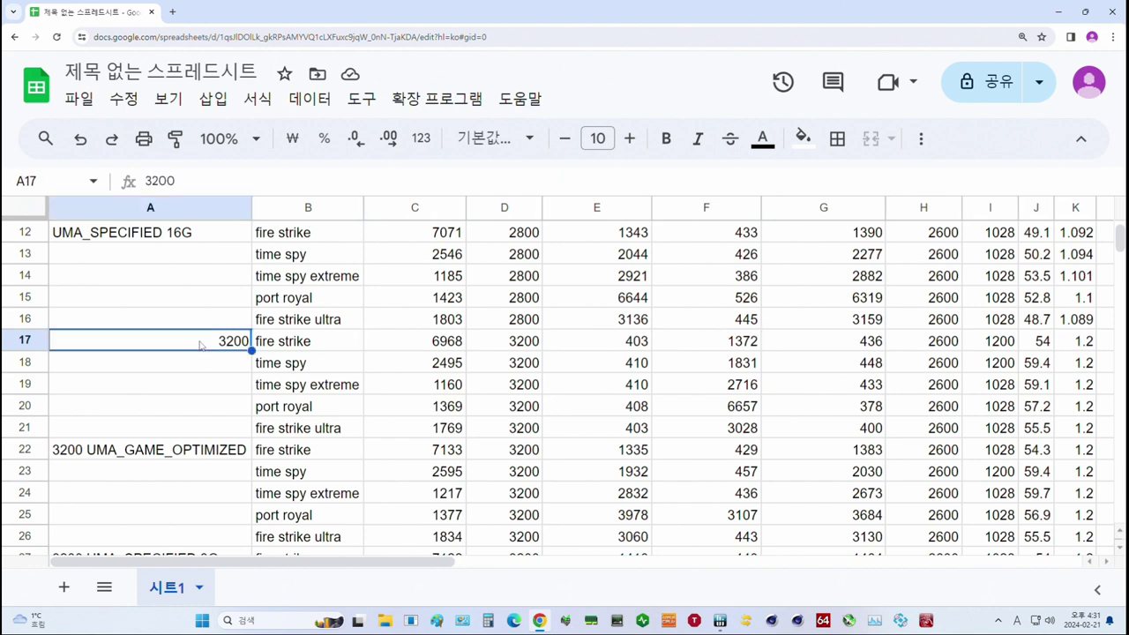
pyautogui.press('Right')
pyautogui.press('Right')
pyautogui.press('Right')
pyautogui.press('Right')
pyautogui.press('Right')
pyautogui.press('Right')
pyautogui.press('Right')
pyautogui.press('Right')
pyautogui.press('Right')
pyautogui.press('Right')
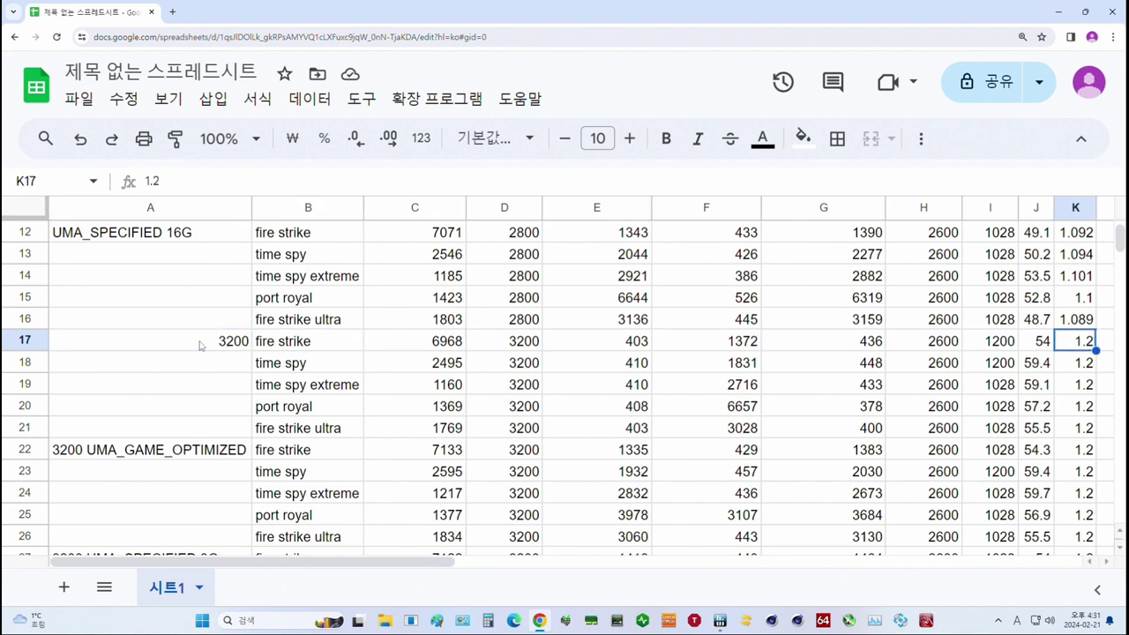
pyautogui.press('Left')
pyautogui.press('Left')
pyautogui.press('Left')
pyautogui.press('Left')
pyautogui.press('Left')
pyautogui.press('Left')
pyautogui.press('Left')
pyautogui.press('Left')
pyautogui.press('Left')
pyautogui.press('Left')
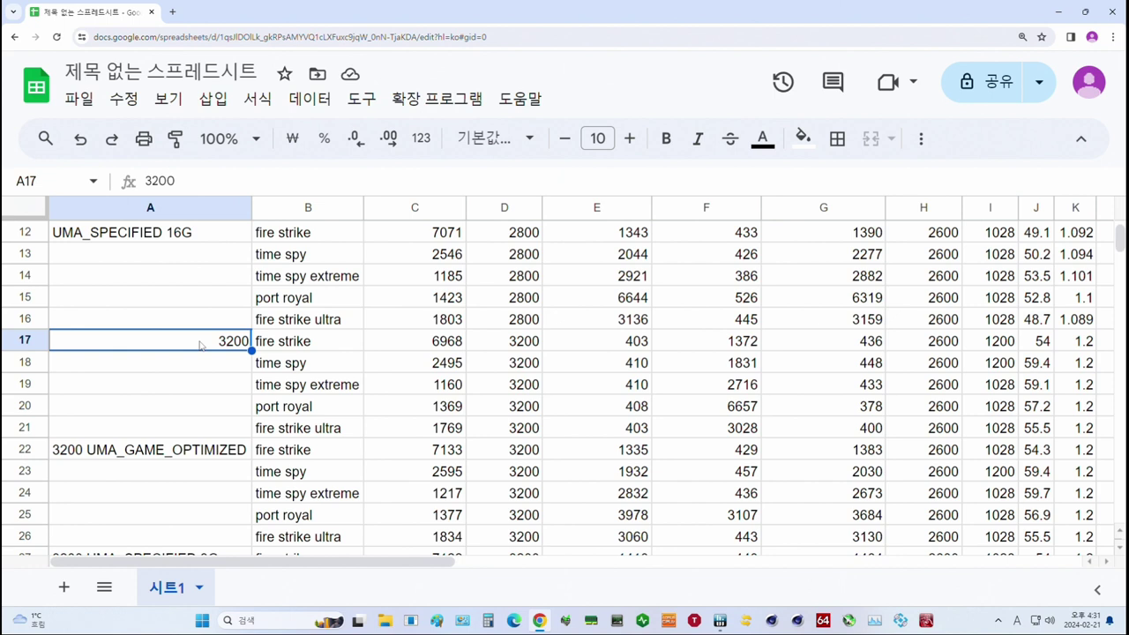
# Hide rows 7 to 16 so the 순정 block sits directly above the 3200 block
pyautogui.press('Right')
pyautogui.press('Right')
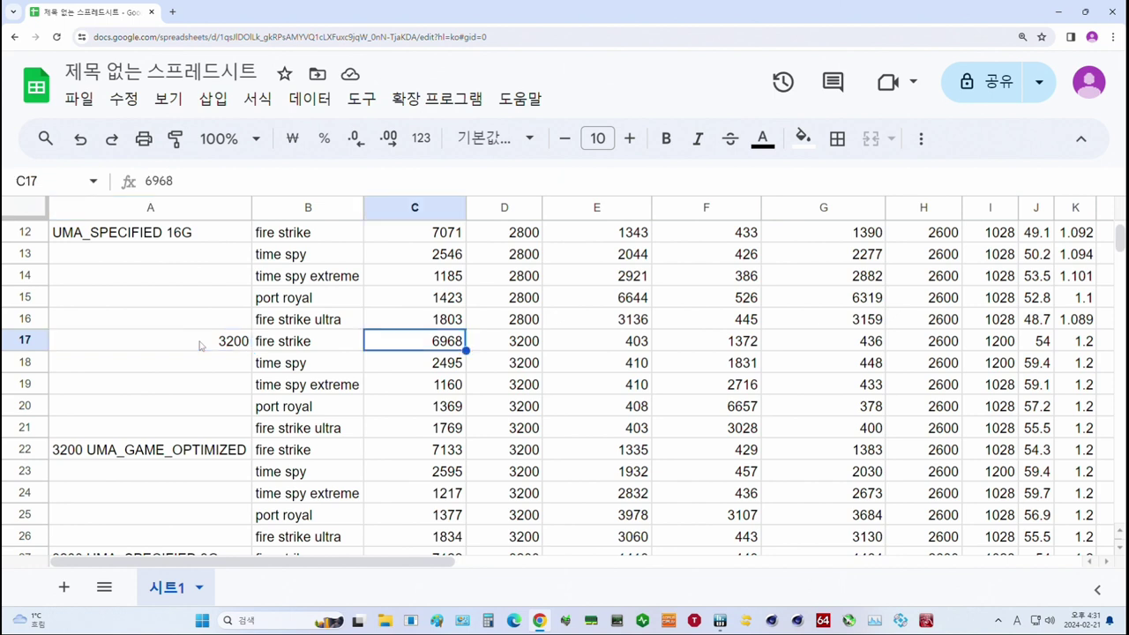
pyautogui.hotkey('ctrl', 'z')
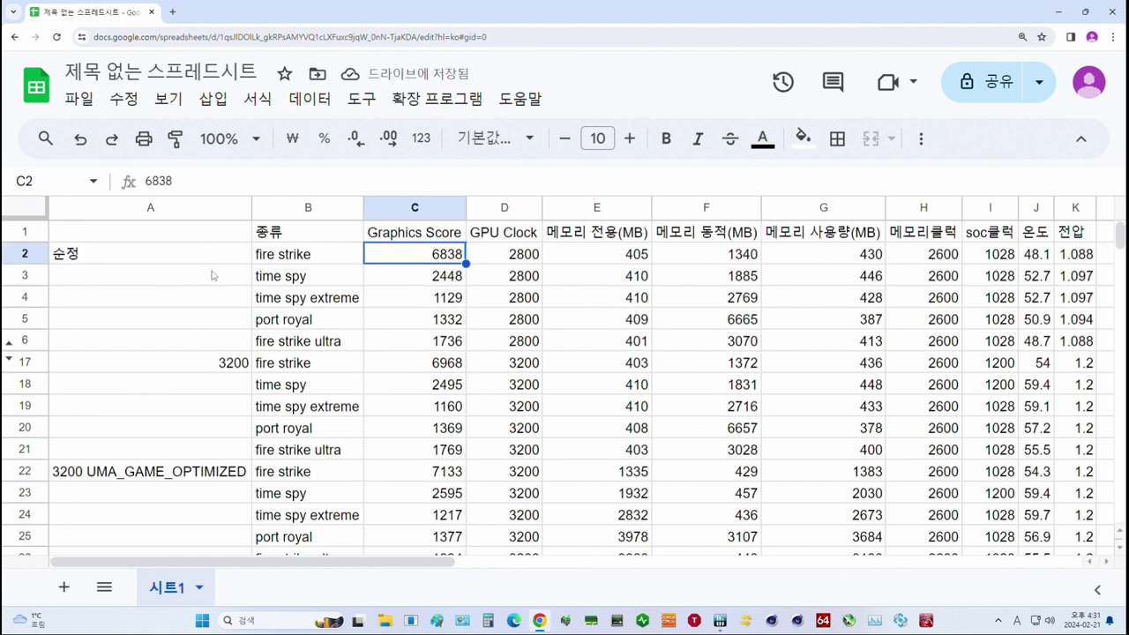
# Compare the fire strike Graphics Scores in C2 and C17, calculating the 3200 score as a percentage of 순정 in the calculator
pyautogui.keyDown('ctrl'); pyautogui.click(432, 371); pyautogui.keyUp('ctrl')
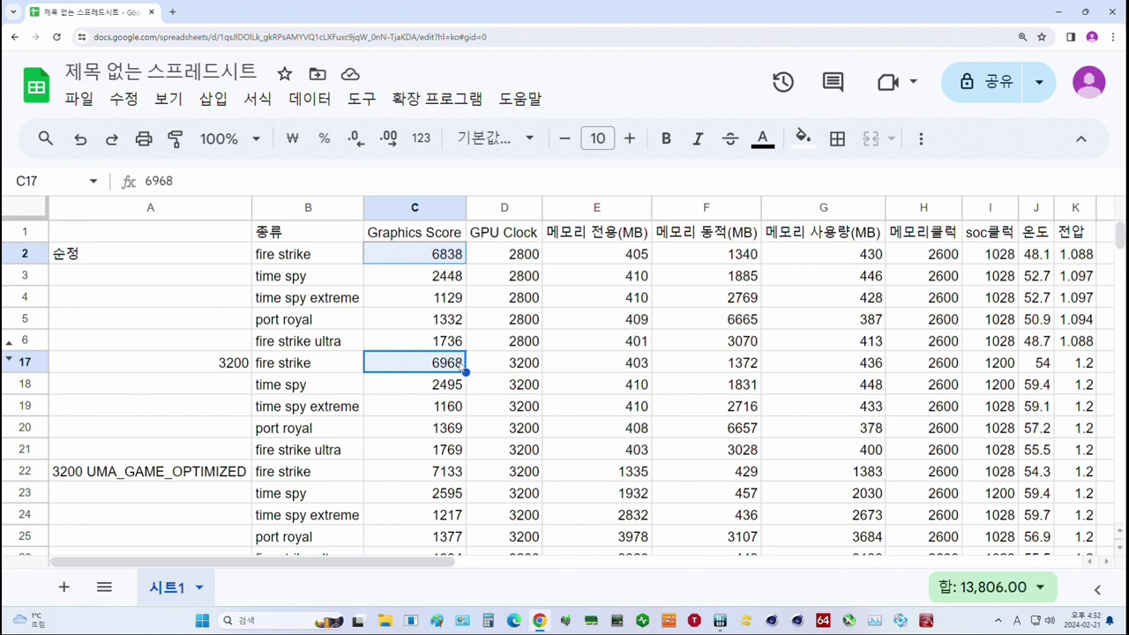
pyautogui.click(487, 624)
pyautogui.moveTo(536, 228); pyautogui.dragTo(564, 229)
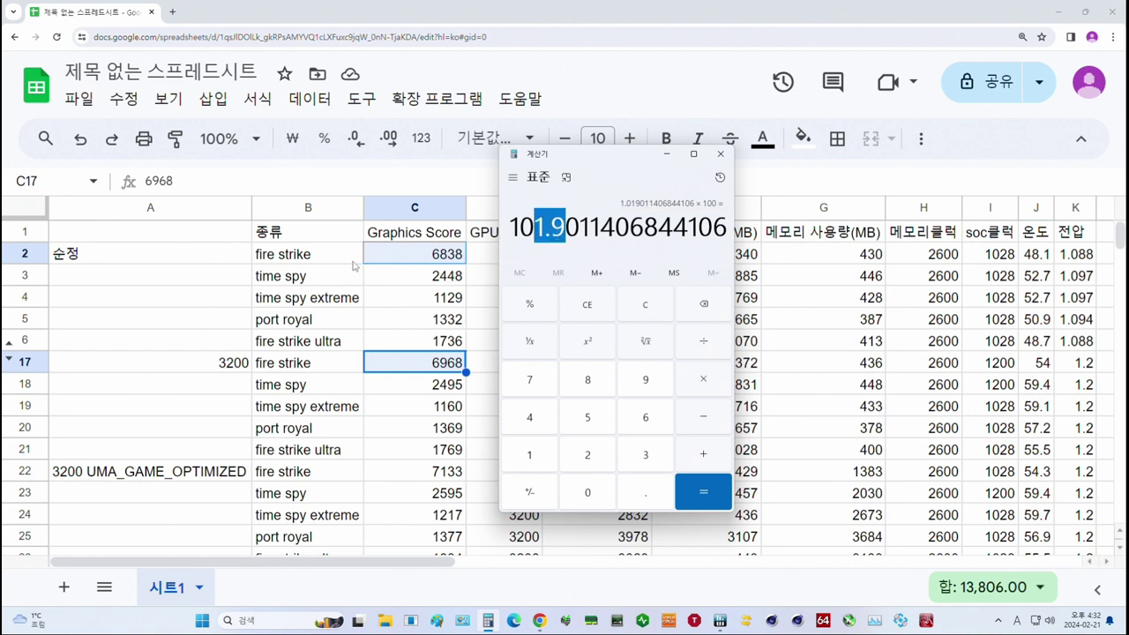
pyautogui.click(354, 262)
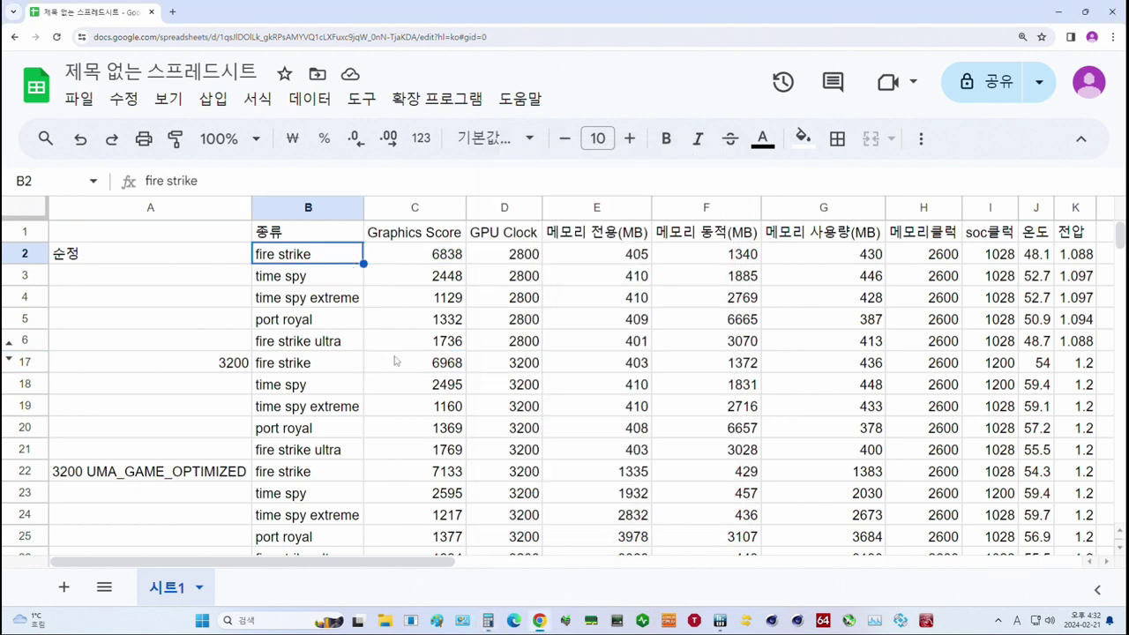
# Compare the fire strike ultra Graphics Scores in C21 and C6 between the 3200 and 순정 blocks
pyautogui.click(216, 362)
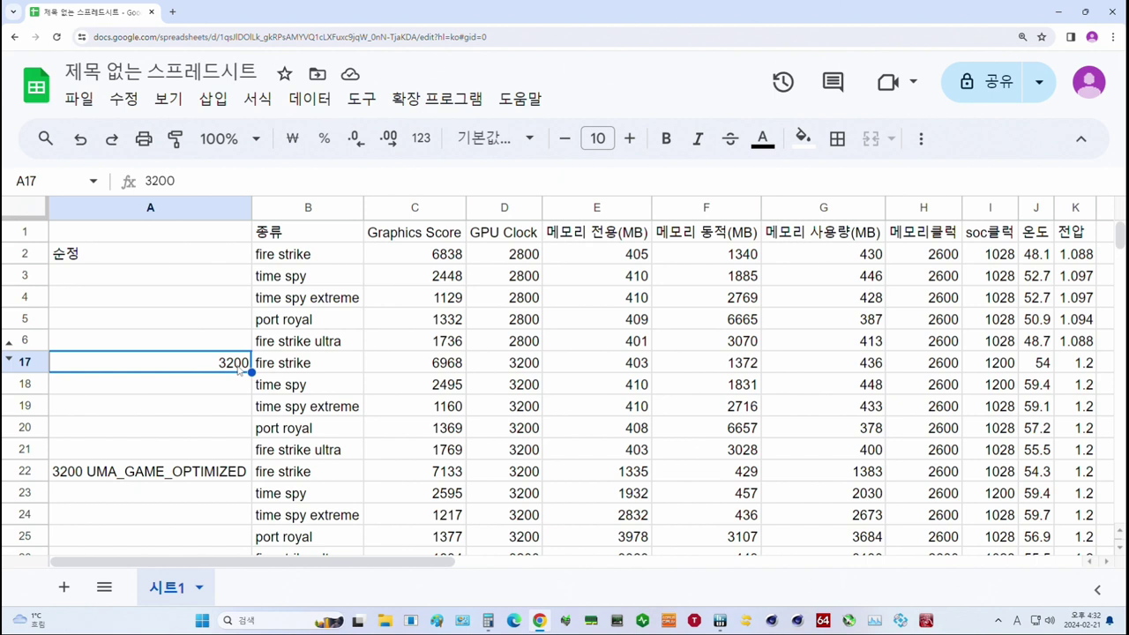
pyautogui.click(414, 449)
pyautogui.keyDown('ctrl'); pyautogui.click(415, 341); pyautogui.keyUp('ctrl')
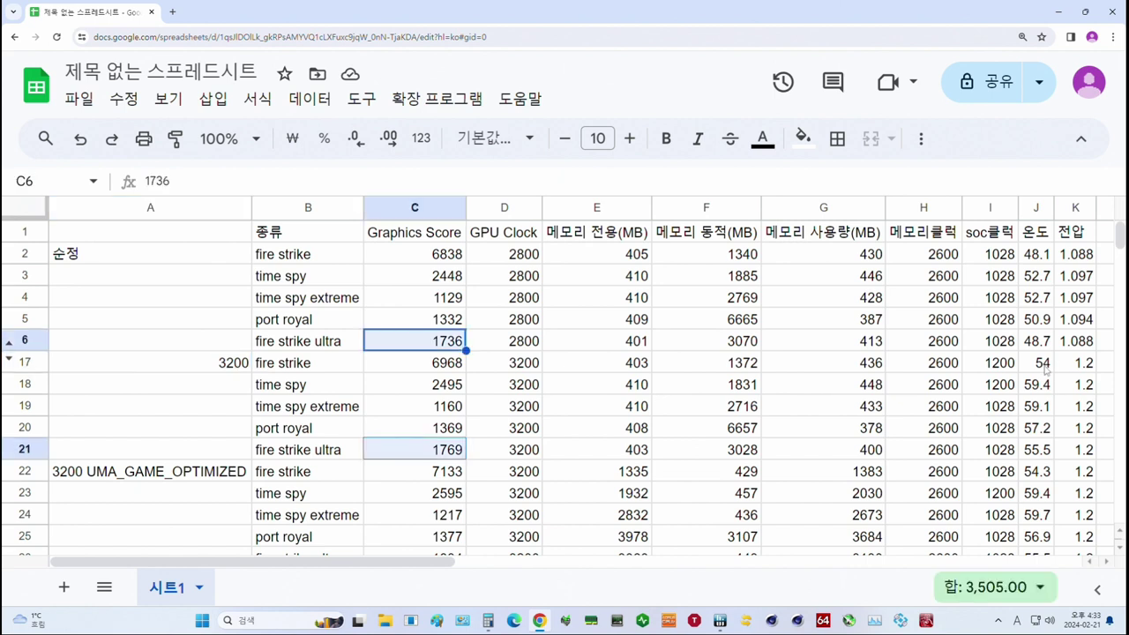
# Review the 3200 block's voltages in K17:K21 and temperatures in J17:J21, and highlight the whole block A17:K21
pyautogui.moveTo(1084, 363); pyautogui.dragTo(1080, 450)
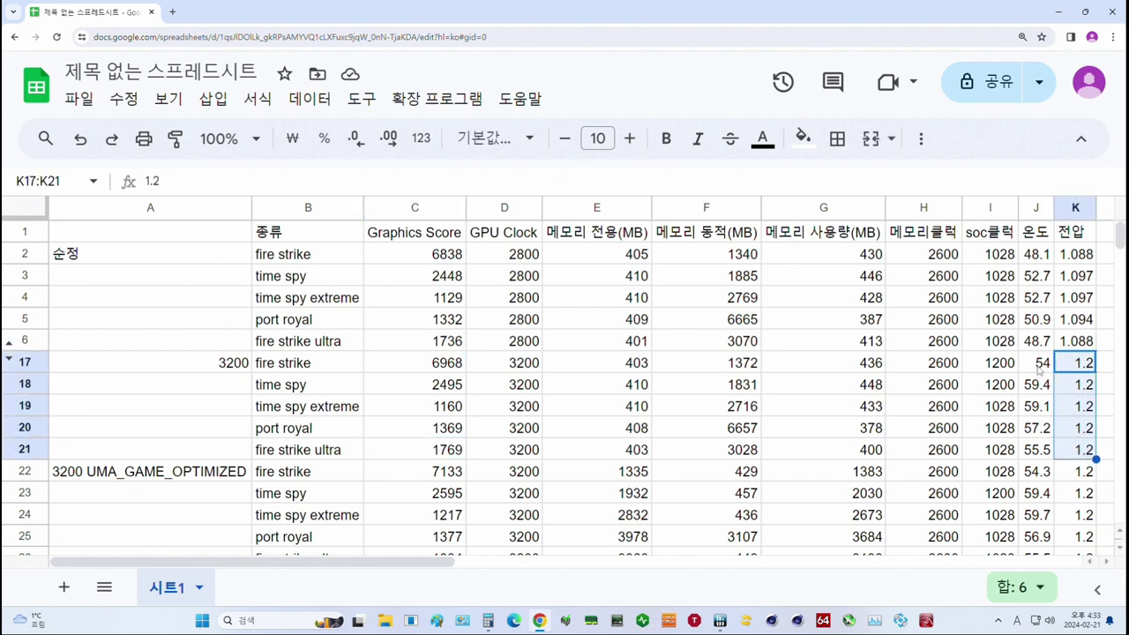
pyautogui.moveTo(1038, 367); pyautogui.dragTo(1046, 457)
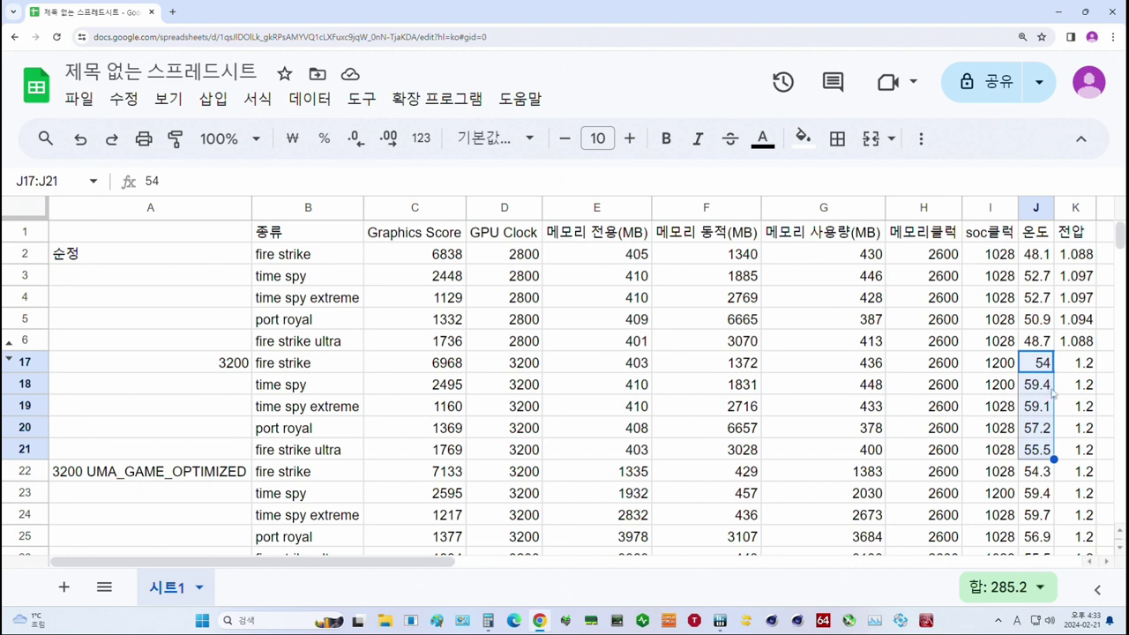
pyautogui.click(246, 380)
pyautogui.hotkey('ctrl', 'shift', 'Right')
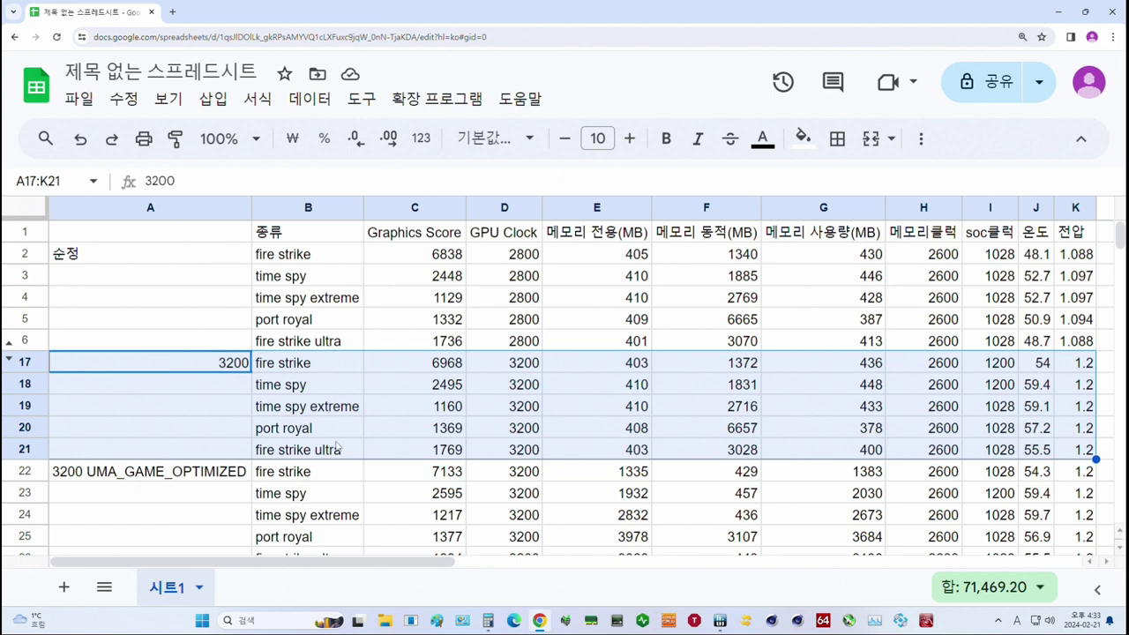
# Compare the 3200 UMA_GAME_OPTIMIZED fire strike Graphics Score in C22 with the 순정 score in C2 and the 3200 score in C17
pyautogui.click(78, 479)
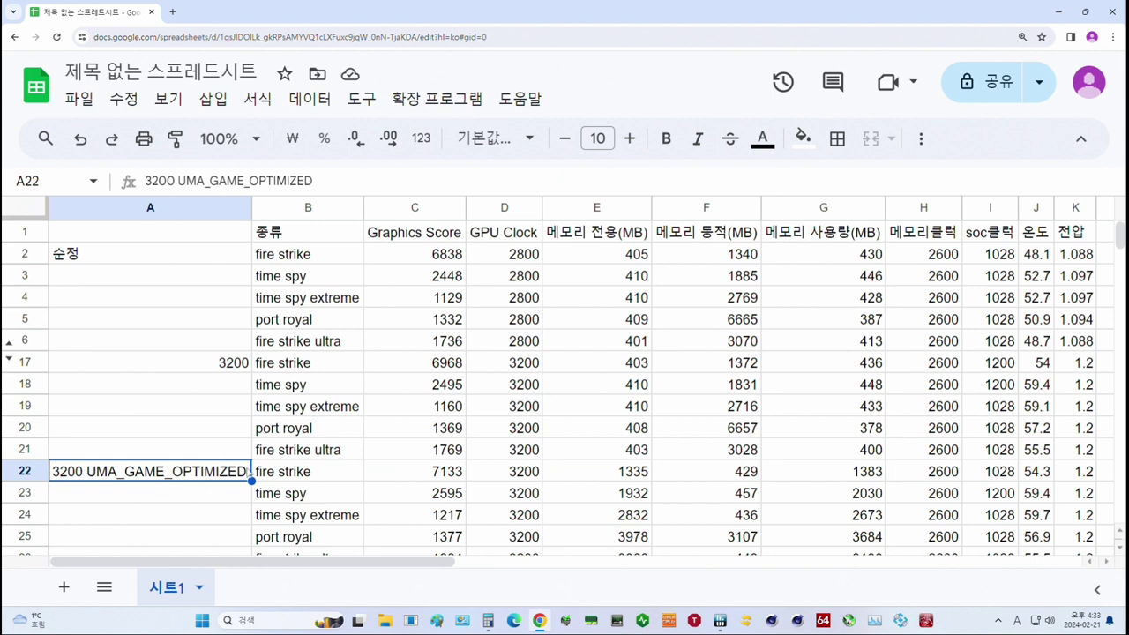
pyautogui.click(441, 476)
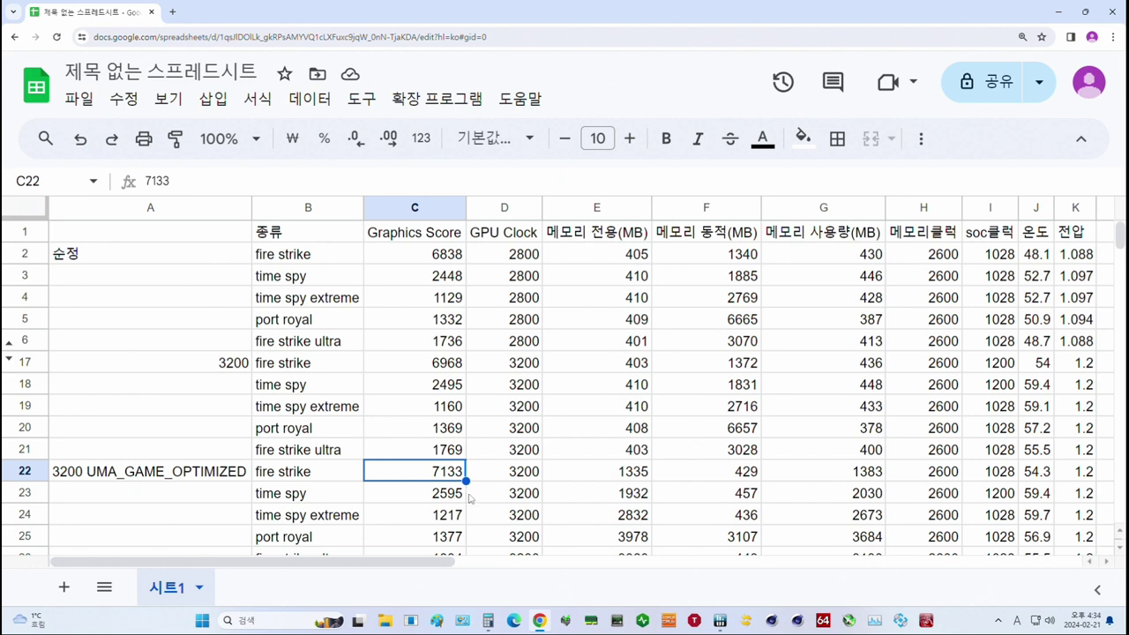
pyautogui.click(445, 255)
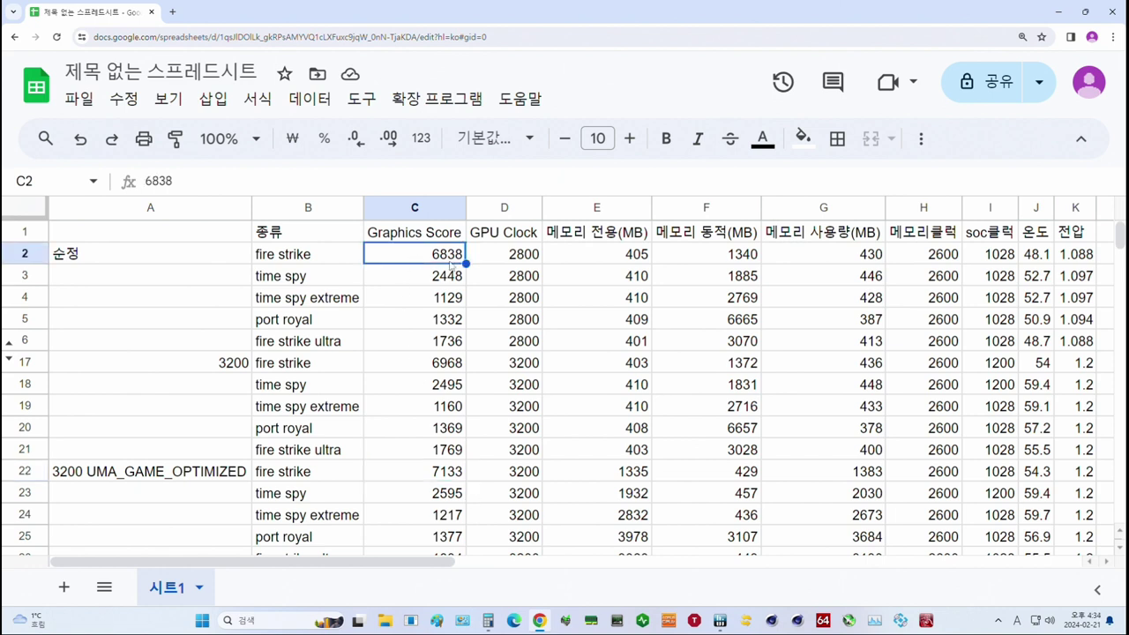
pyautogui.click(460, 370)
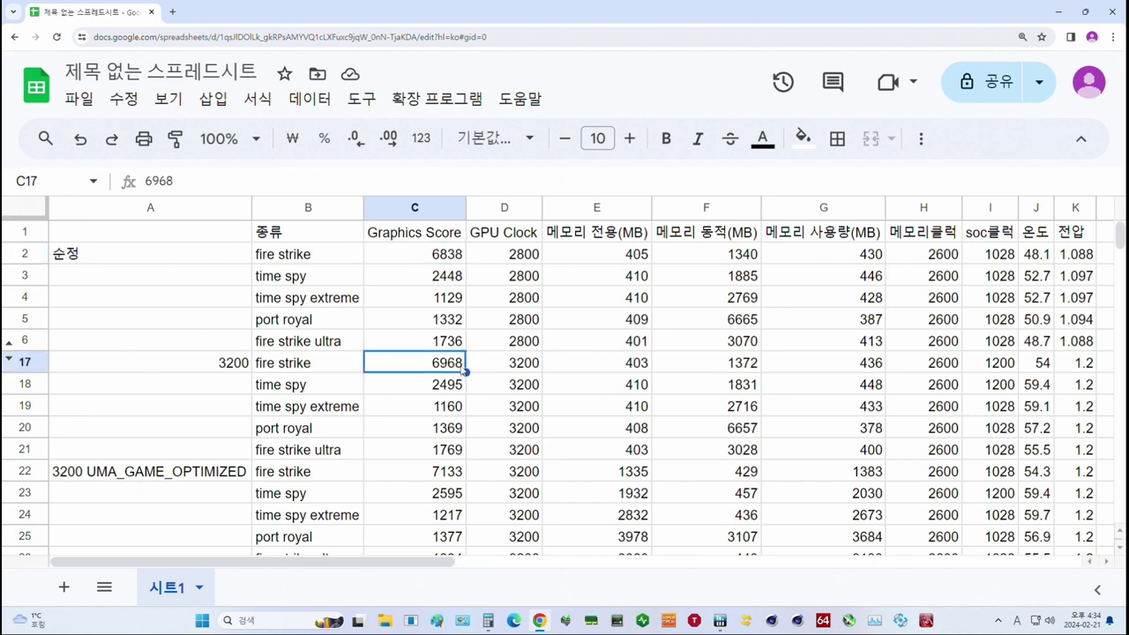
pyautogui.keyDown('ctrl'); pyautogui.click(449, 479); pyautogui.keyUp('ctrl')
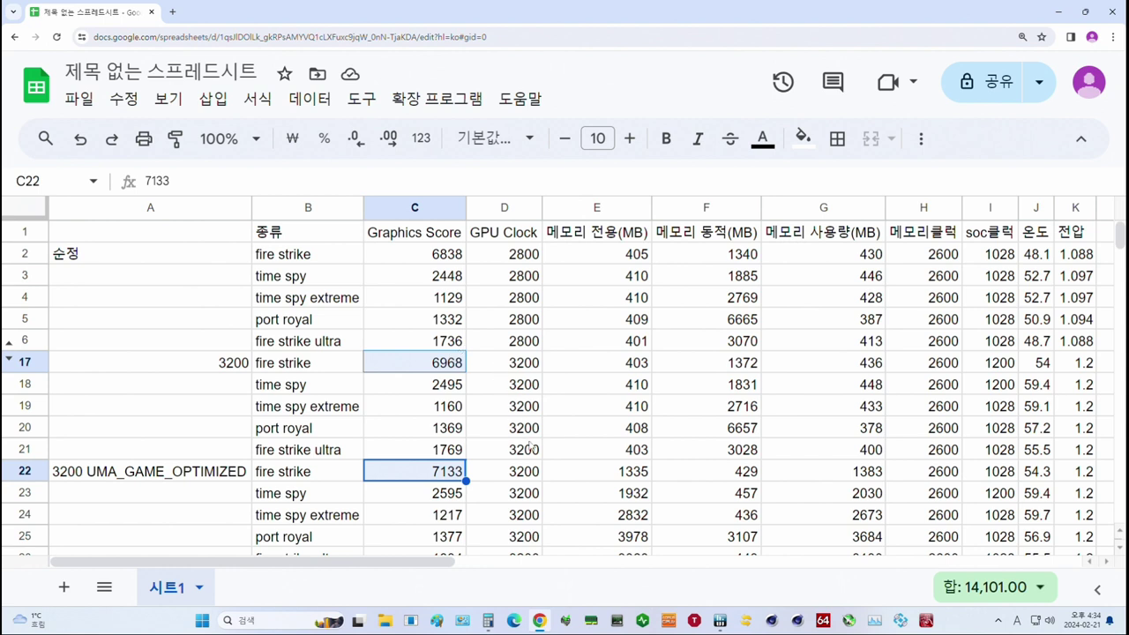
# Pair C22 with C2 and calculate the UMA_GAME_OPTIMIZED fire strike score as a percentage of 순정 in the calculator
pyautogui.keyDown('ctrl'); pyautogui.click(415, 369); pyautogui.keyUp('ctrl')
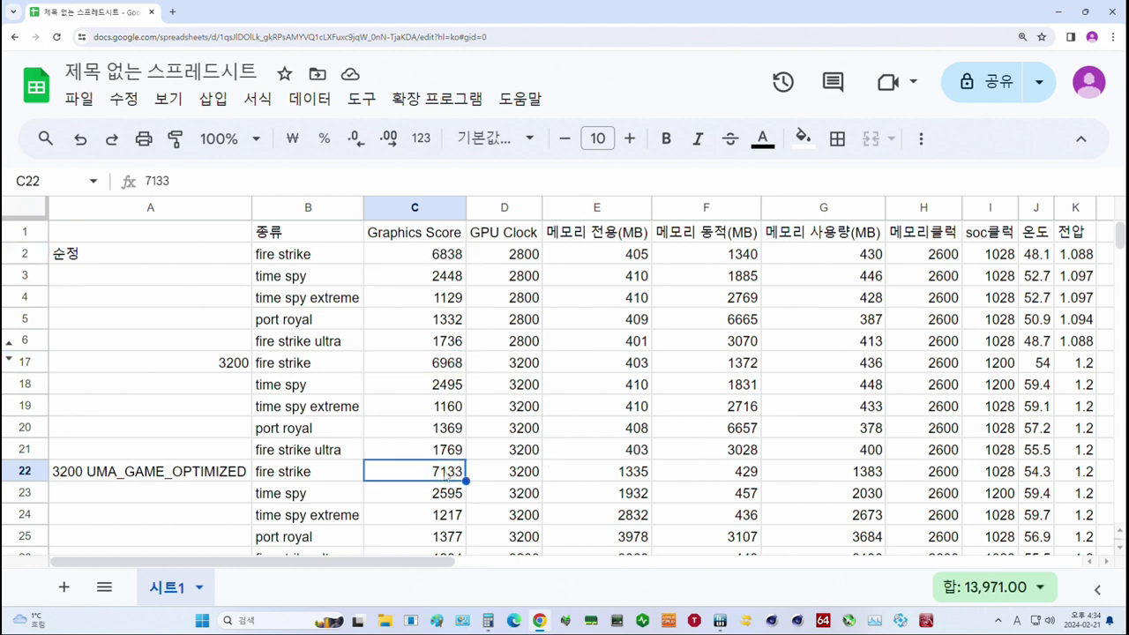
pyautogui.keyDown('ctrl'); pyautogui.click(428, 258); pyautogui.keyUp('ctrl')
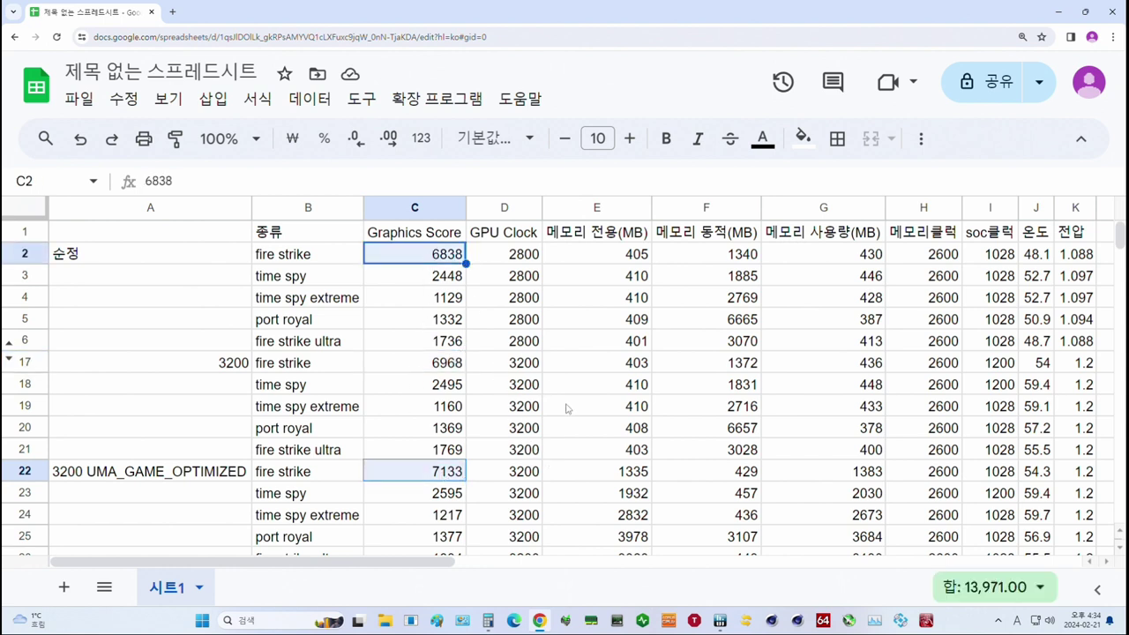
pyautogui.moveTo(494, 624)
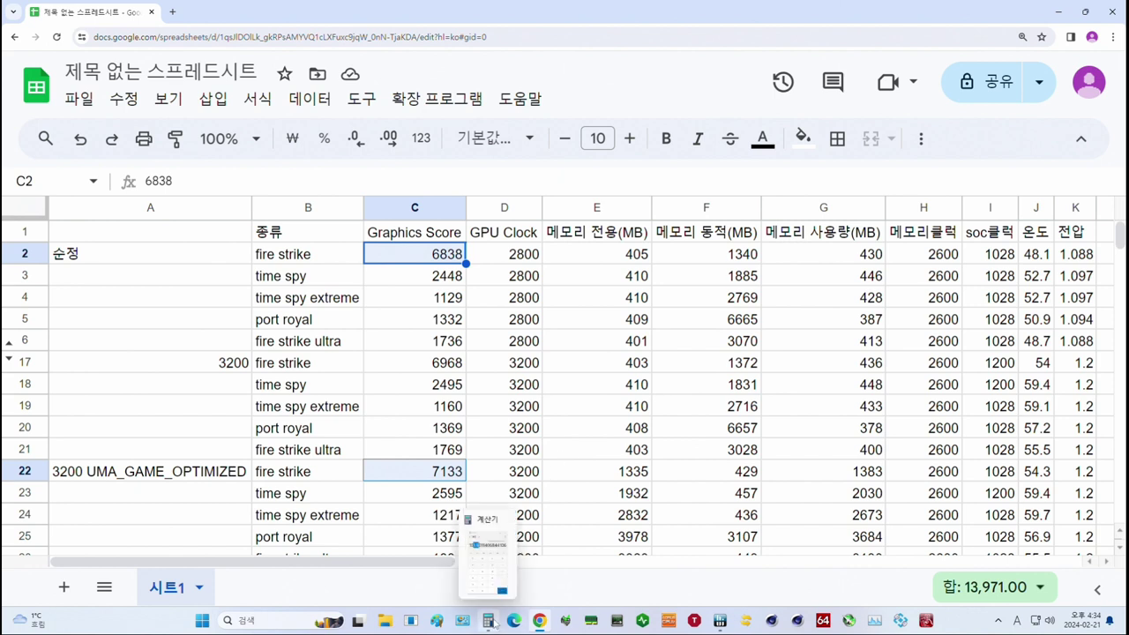
pyautogui.click(495, 624)
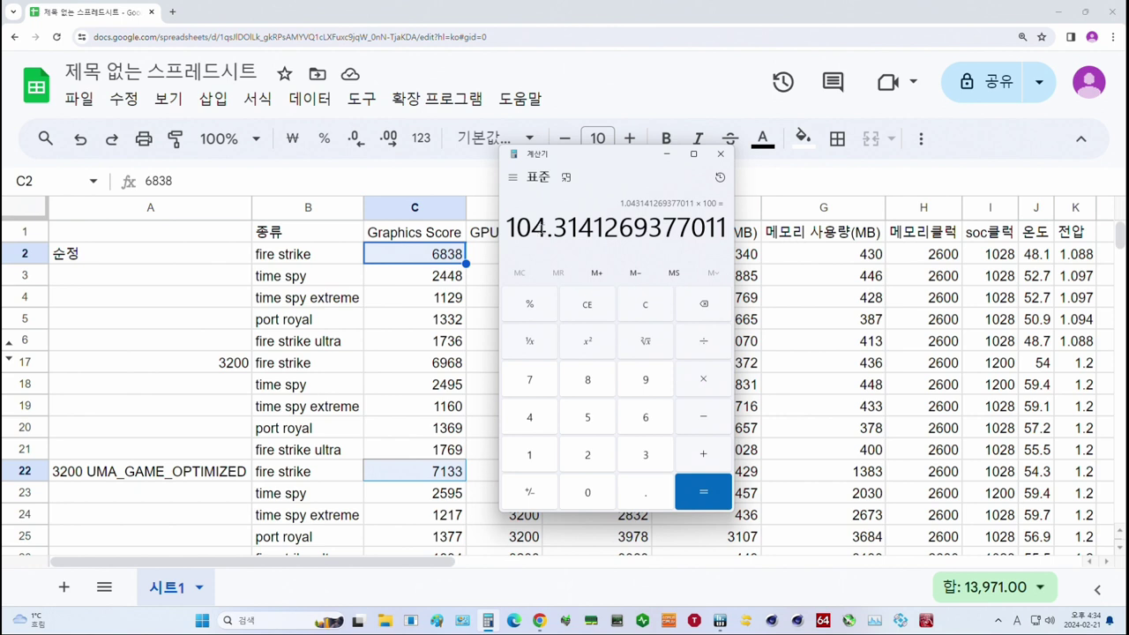
pyautogui.moveTo(531, 228); pyautogui.dragTo(568, 227)
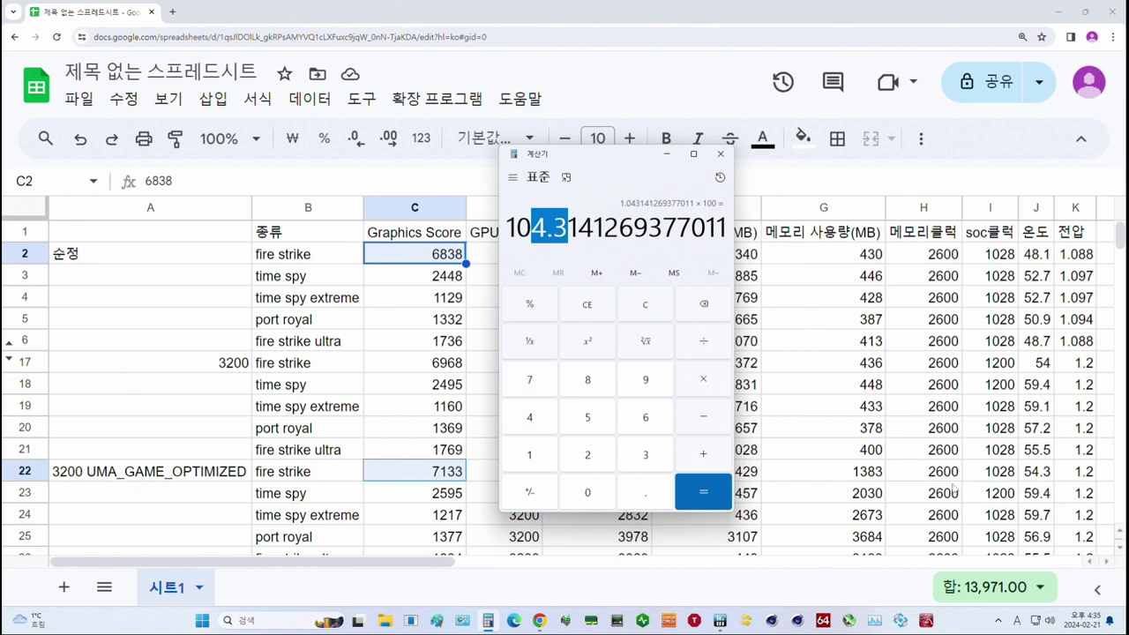
# Compare the port royal Graphics Scores in C25 and C20 between the 3200 UMA_GAME_OPTIMIZED and 3200 blocks
pyautogui.click(233, 465)
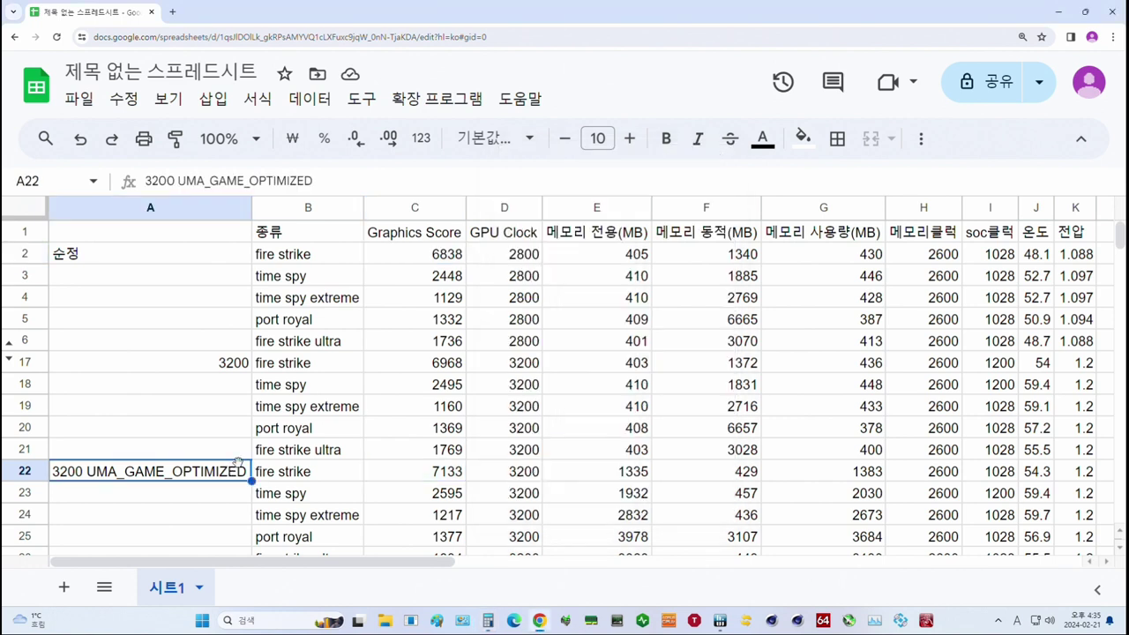
pyautogui.click(442, 543)
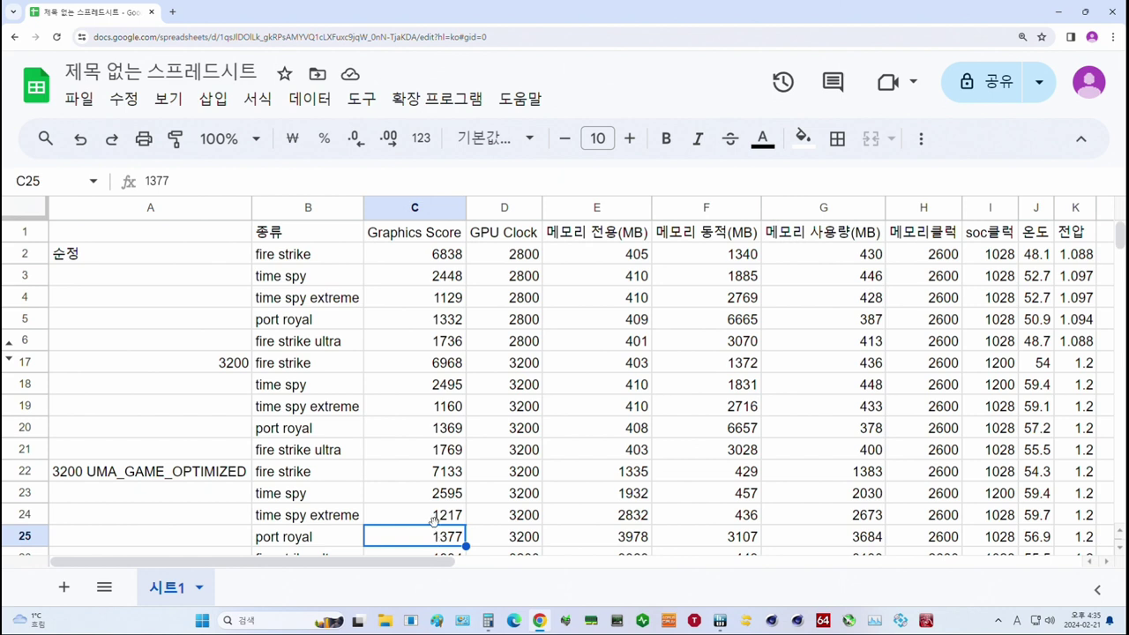
pyautogui.keyDown('ctrl'); pyautogui.click(420, 432); pyautogui.keyUp('ctrl')
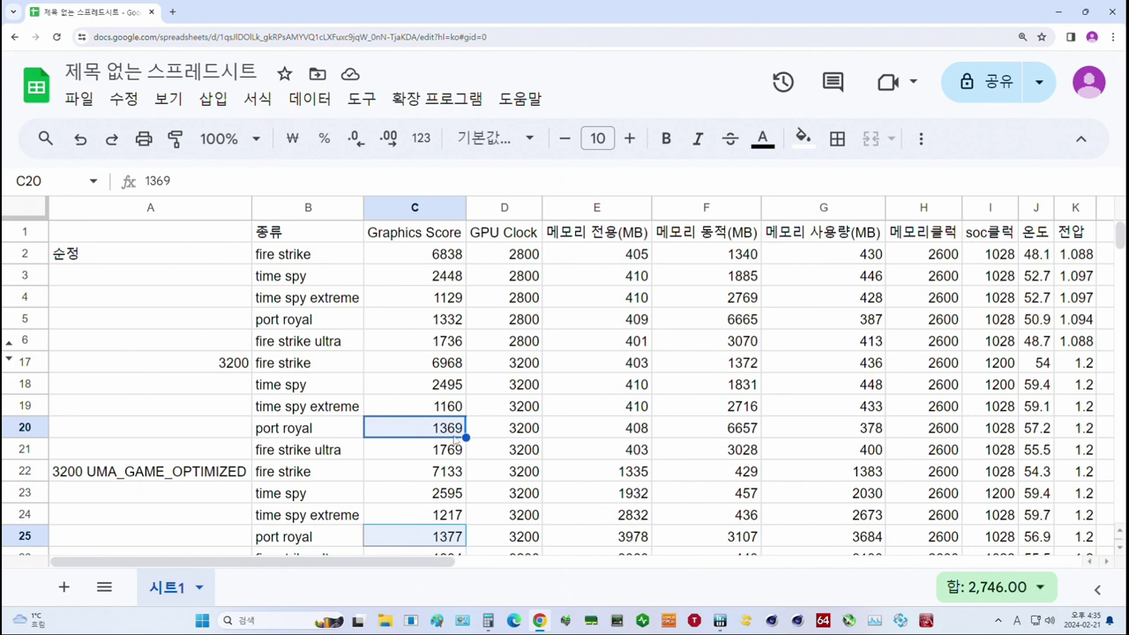
# Compare the fire strike, time spy and time spy extreme Graphics Scores of the 3200 UMA_SPECIFIED 8G block with those of 3200 UMA_GAME_OPTIMIZED
pyautogui.scroll(-1, 200, 488)
pyautogui.click(176, 521)
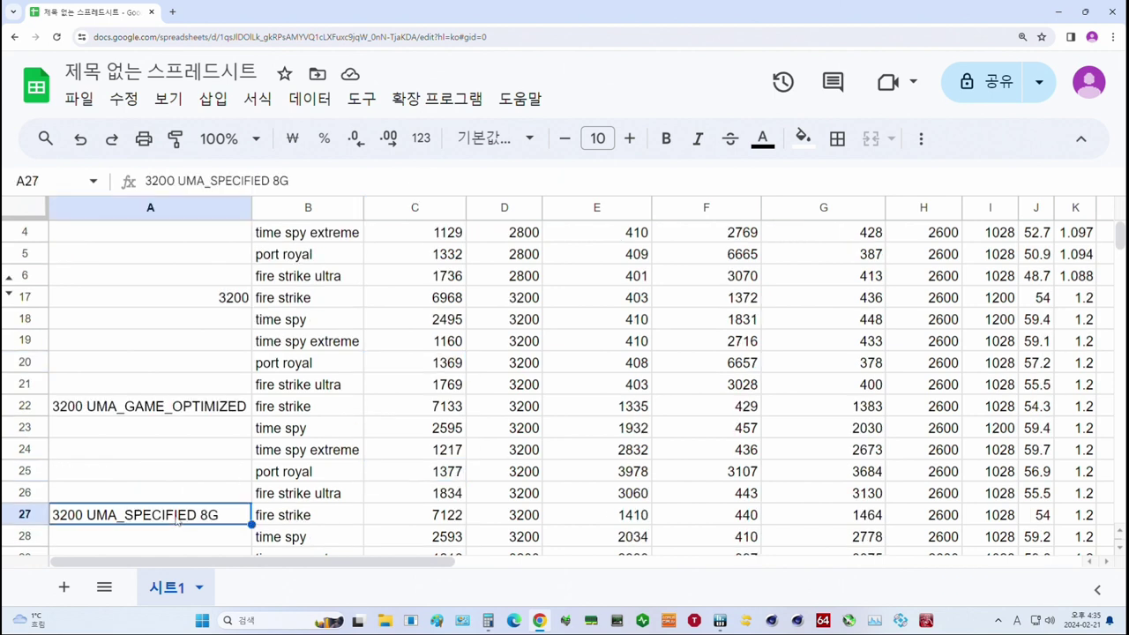
pyautogui.scroll(-1, 179, 519)
pyautogui.scroll(-1, 227, 481)
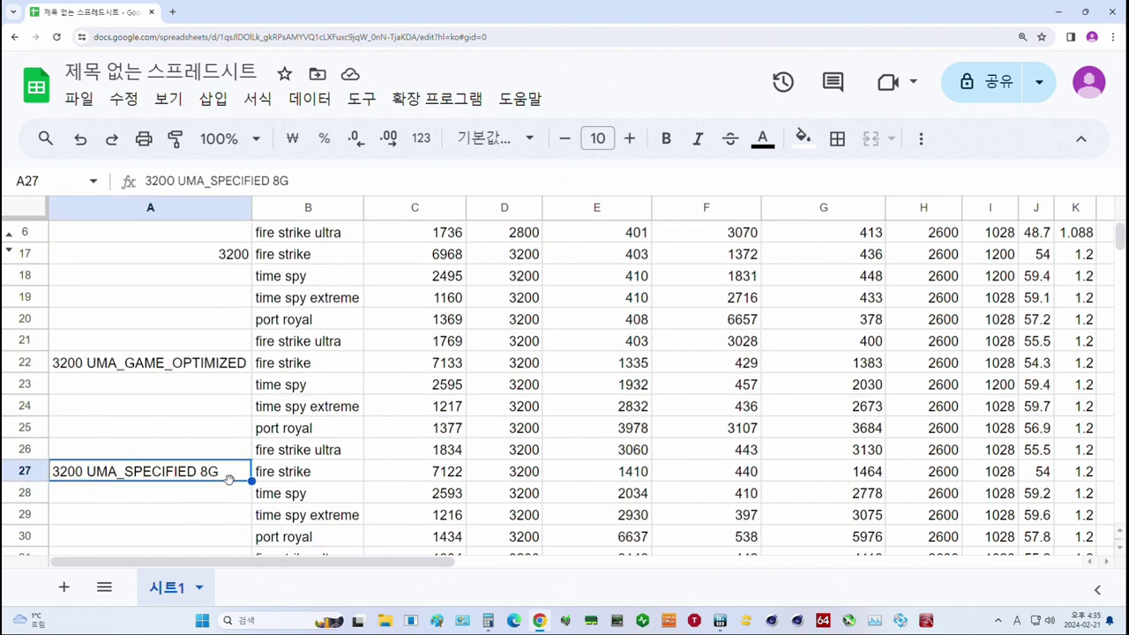
pyautogui.scroll(-1, 421, 440)
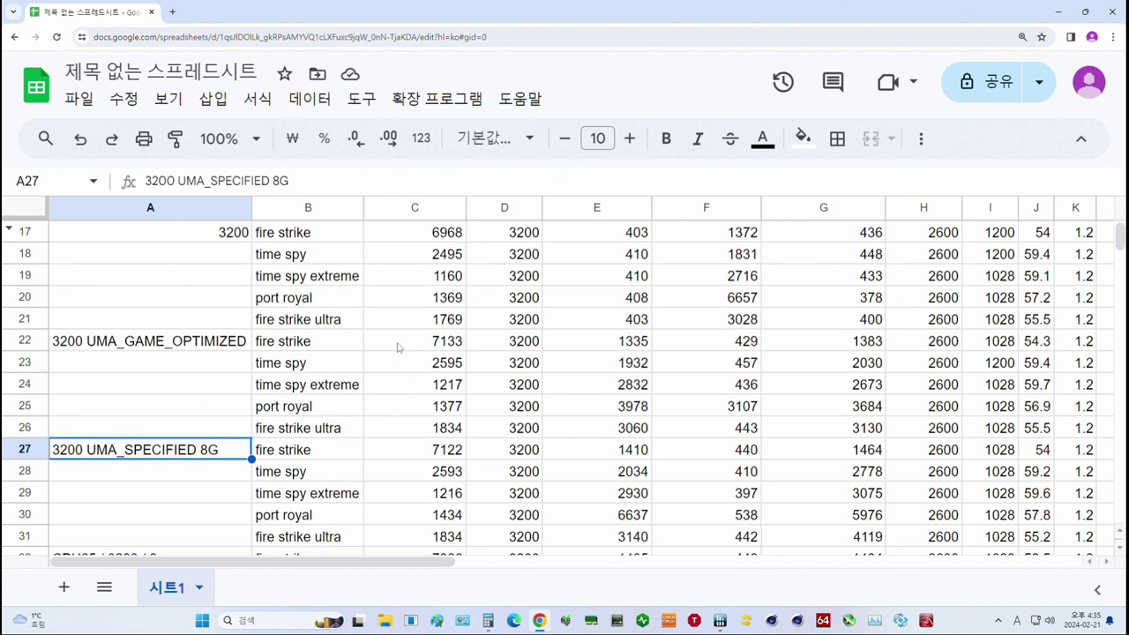
pyautogui.click(397, 348)
pyautogui.keyDown('ctrl'); pyautogui.click(446, 457); pyautogui.keyUp('ctrl')
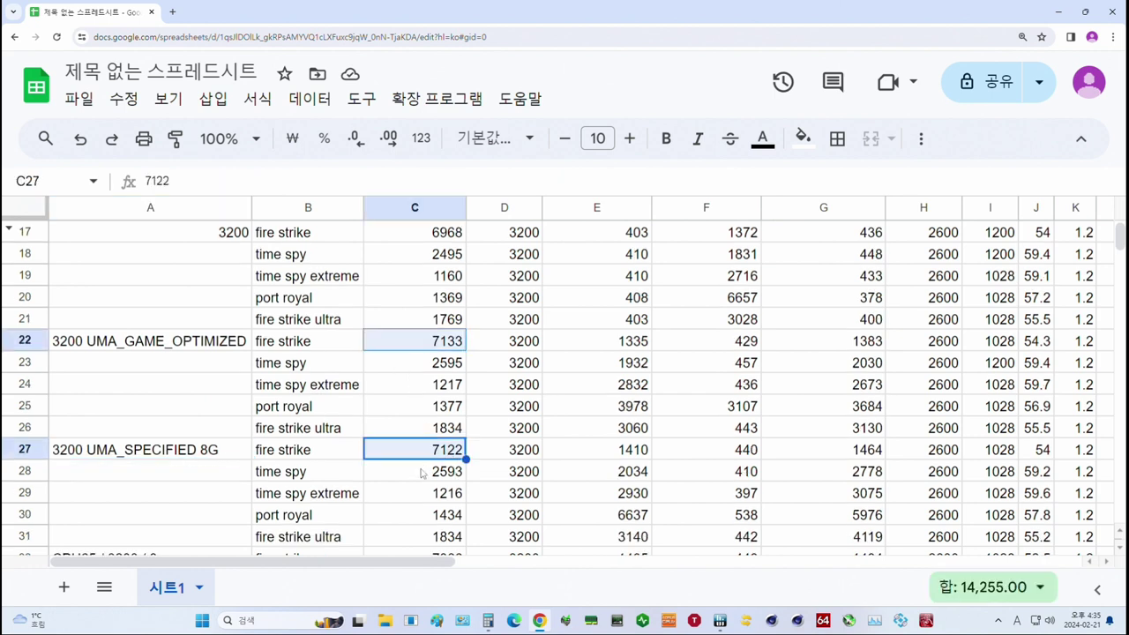
pyautogui.click(434, 363)
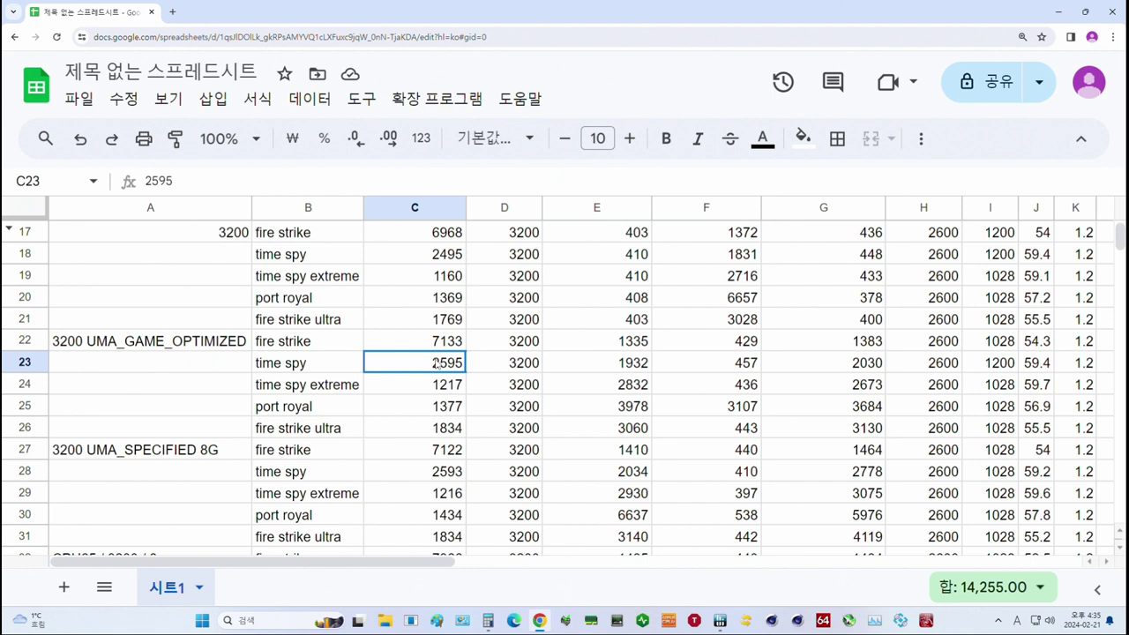
pyautogui.keyDown('ctrl'); pyautogui.click(457, 477); pyautogui.keyUp('ctrl')
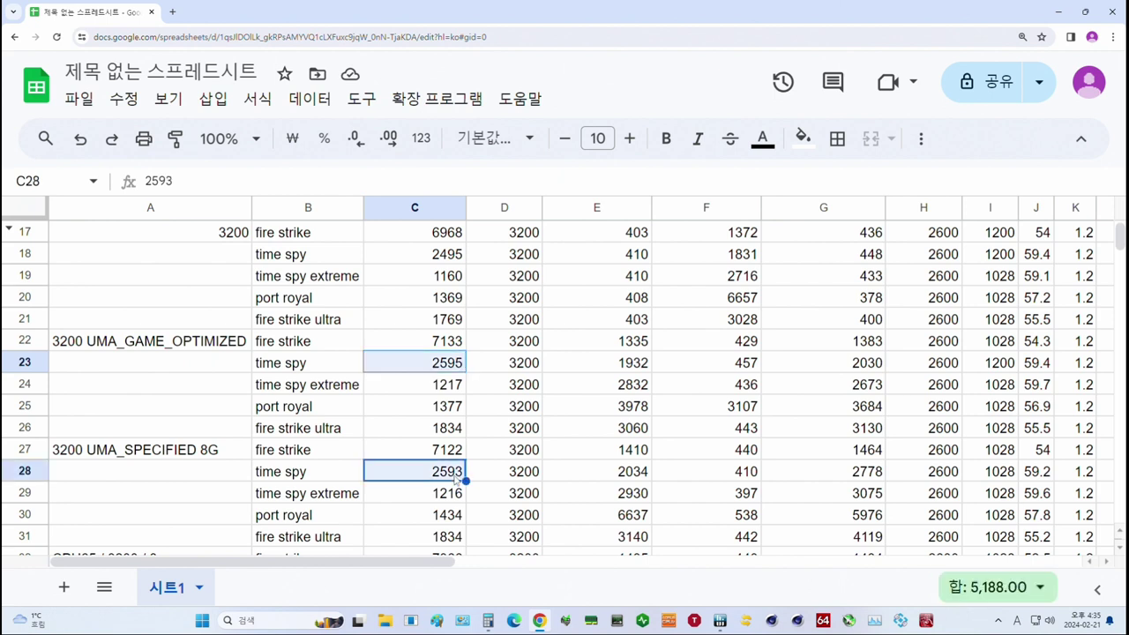
pyautogui.click(432, 390)
pyautogui.keyDown('ctrl'); pyautogui.click(443, 496); pyautogui.keyUp('ctrl')
# Compare the port royal Graphics Scores in C25 and C30, calculating the UMA_SPECIFIED 8G score as a percentage of UMA_GAME_OPTIMIZED in the calculator
pyautogui.click(437, 409)
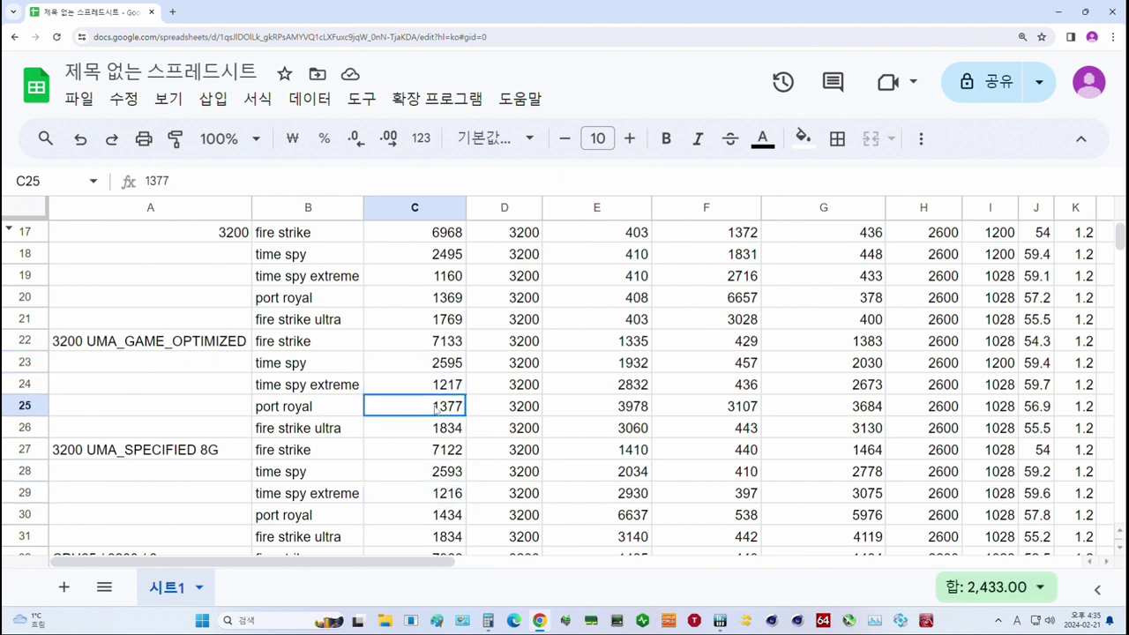
pyautogui.keyDown('ctrl'); pyautogui.click(439, 516); pyautogui.keyUp('ctrl')
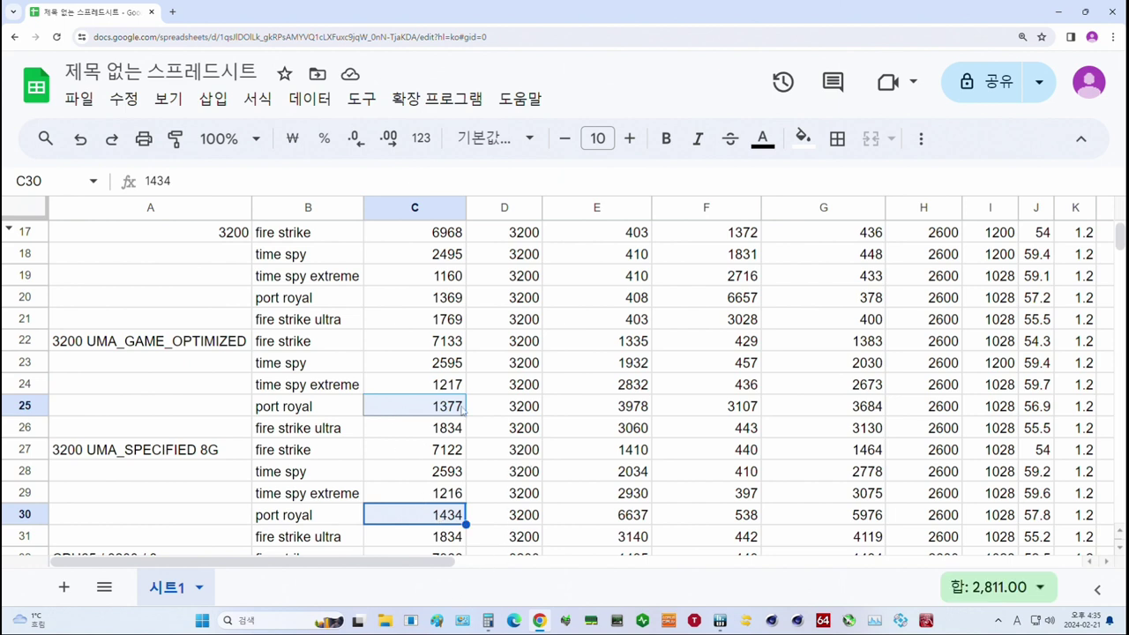
pyautogui.click(487, 621)
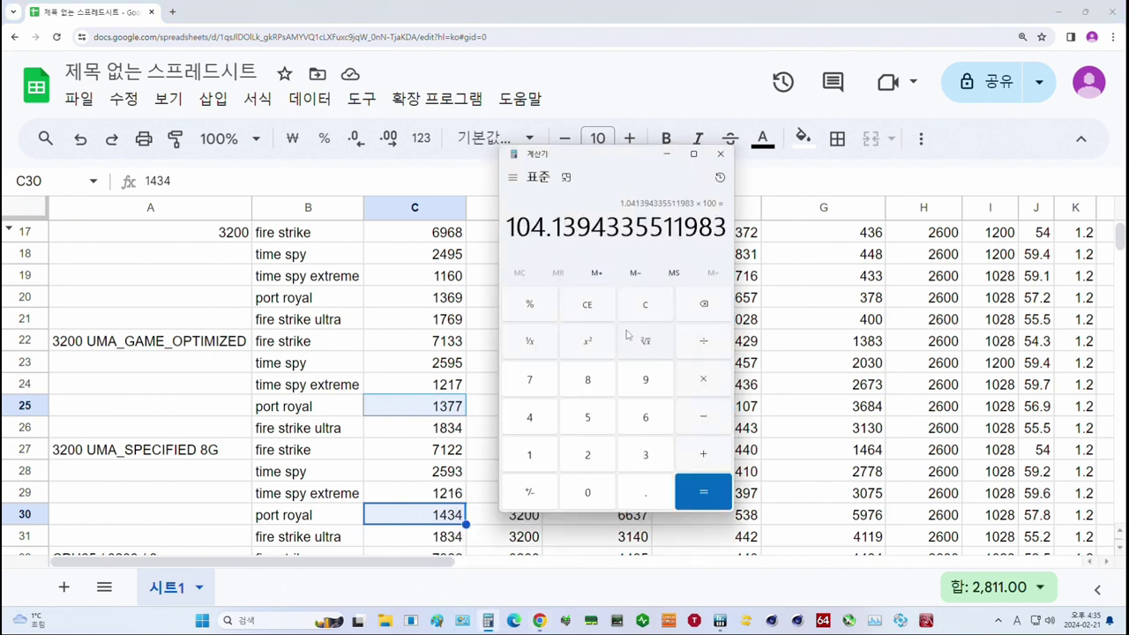
pyautogui.moveTo(531, 227); pyautogui.dragTo(562, 227)
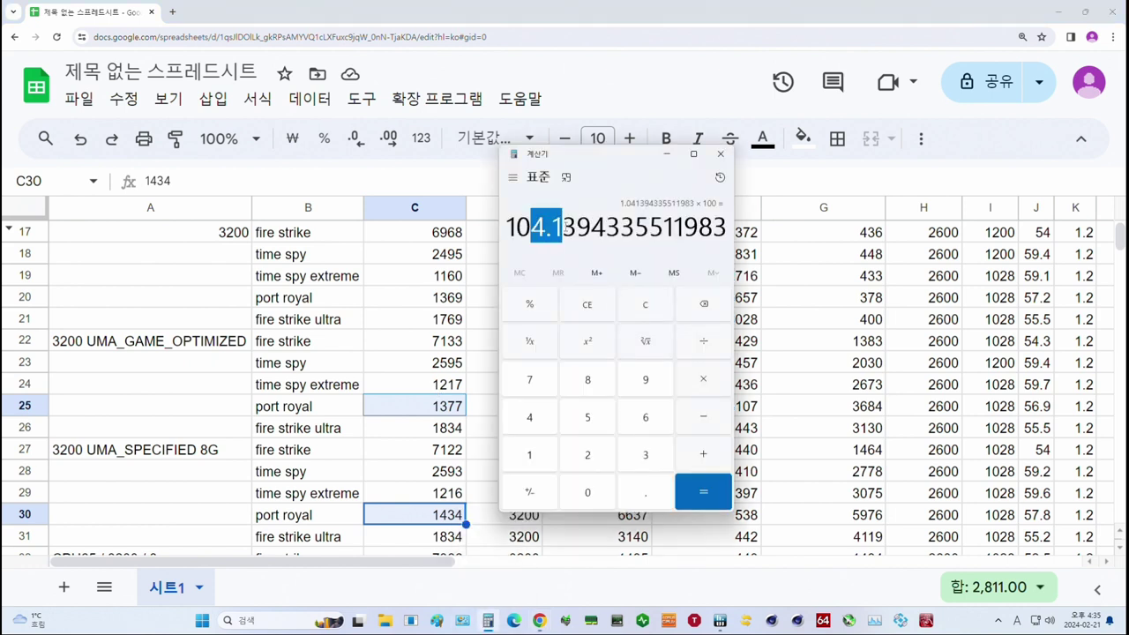
# Review the UMA_SPECIFIED 8G port royal memory figures in E30:H30 and compare its temperature in J30 with J25
pyautogui.click(561, 510)
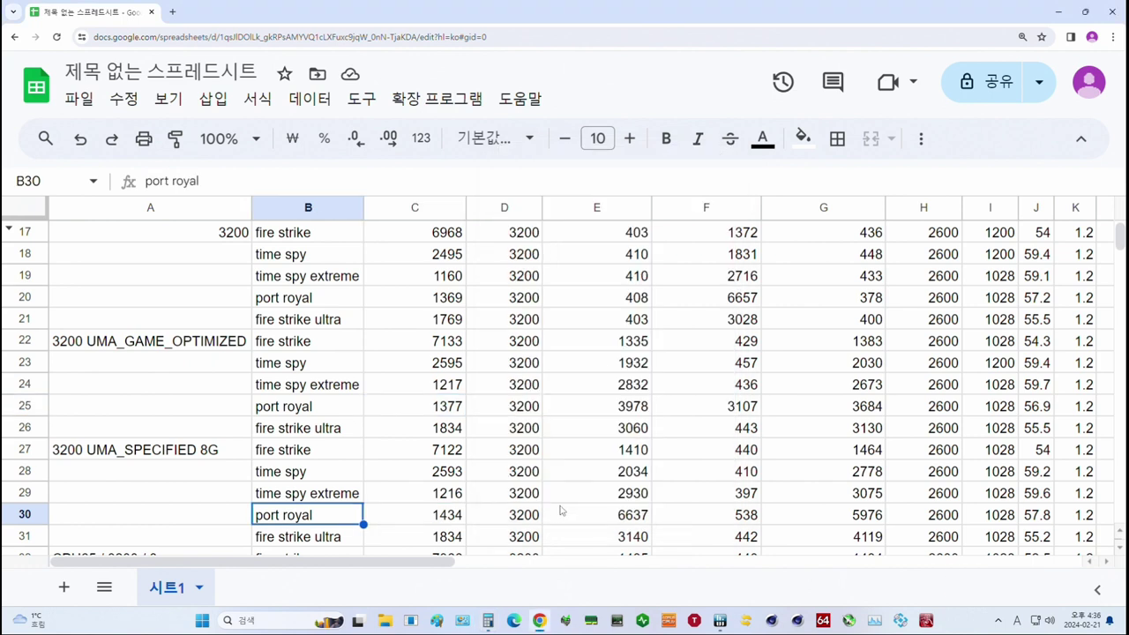
pyautogui.moveTo(543, 518); pyautogui.dragTo(913, 516)
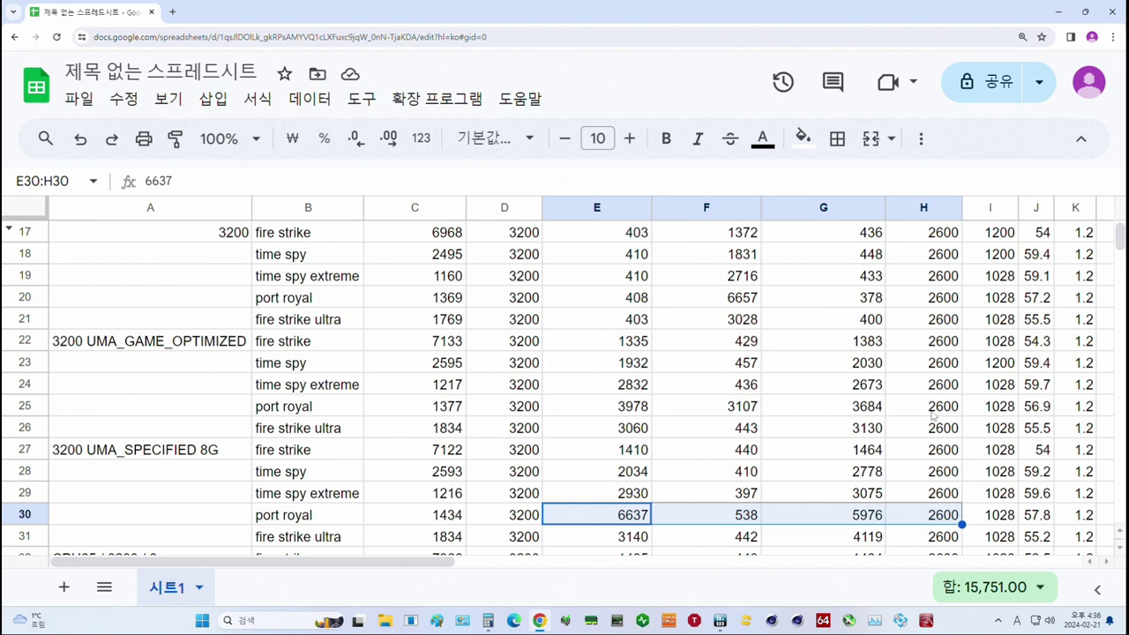
pyautogui.click(1030, 520)
pyautogui.keyDown('ctrl'); pyautogui.click(1036, 405); pyautogui.keyUp('ctrl')
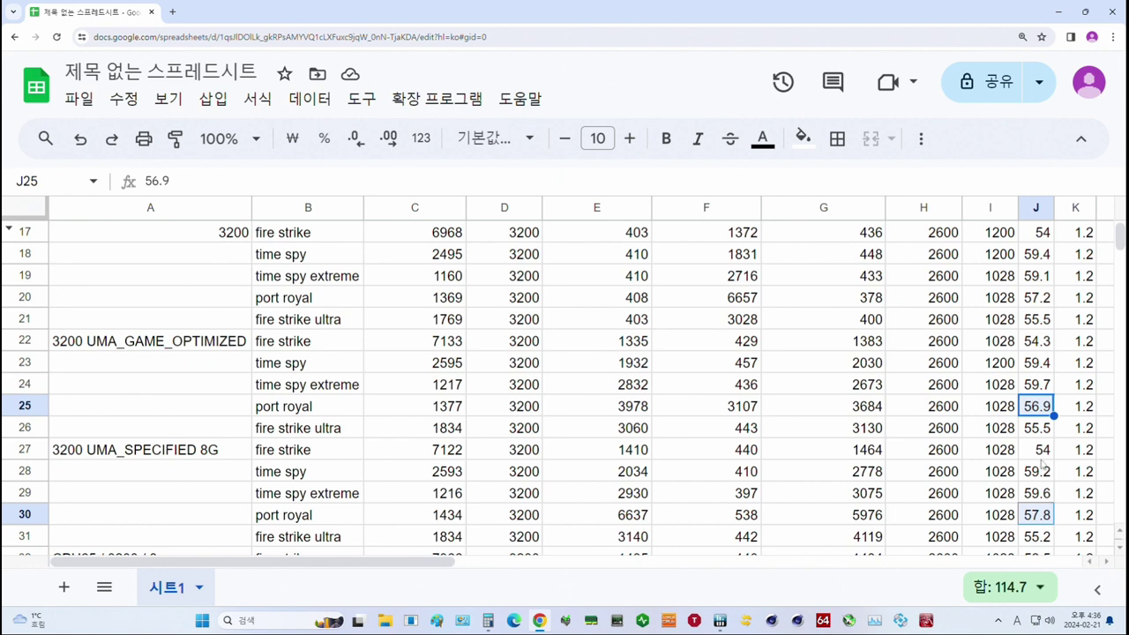
# Compare the fire strike temperatures in J27 and J22, and highlight the UMA_SPECIFIED 8G port royal row B30:J30
pyautogui.click(1036, 432)
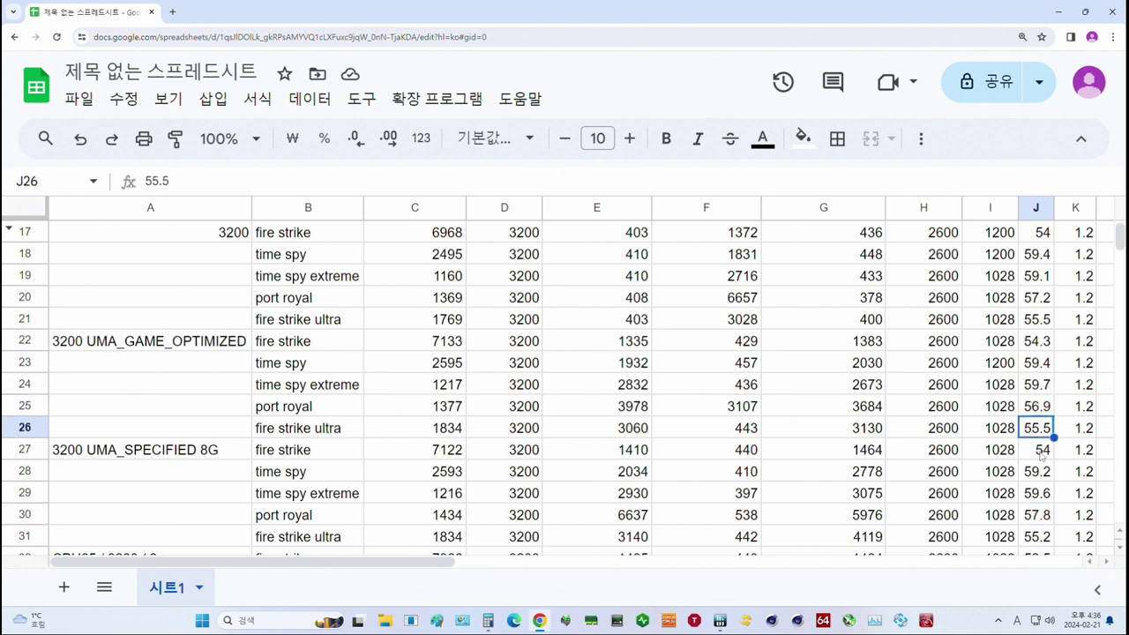
pyautogui.click(1043, 451)
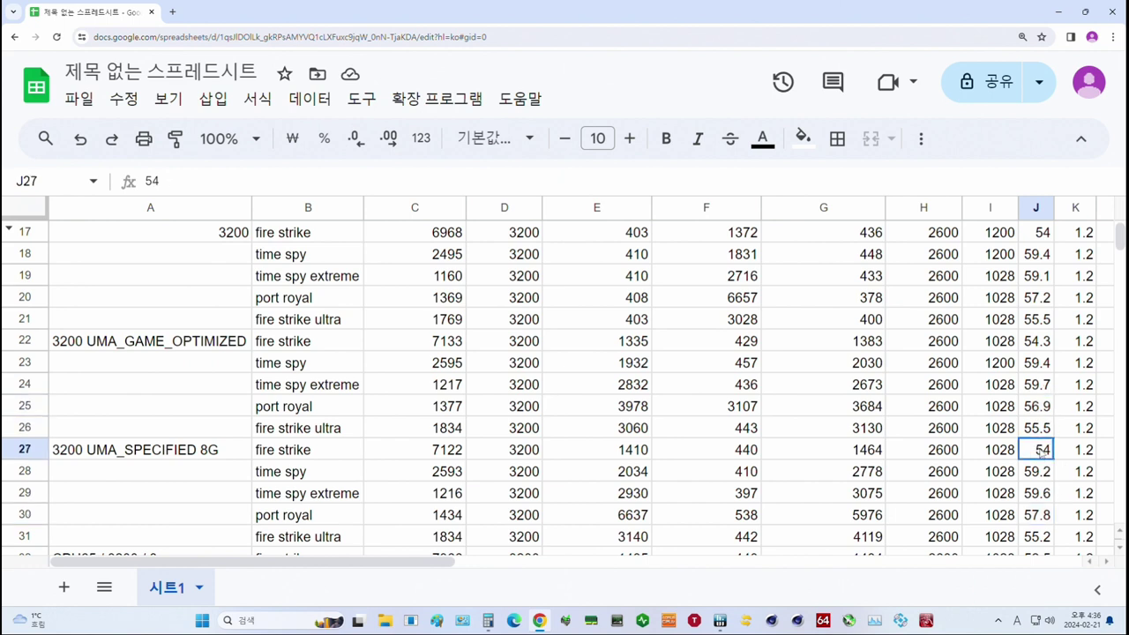
pyautogui.keyDown('ctrl'); pyautogui.click(1037, 344); pyautogui.keyUp('ctrl')
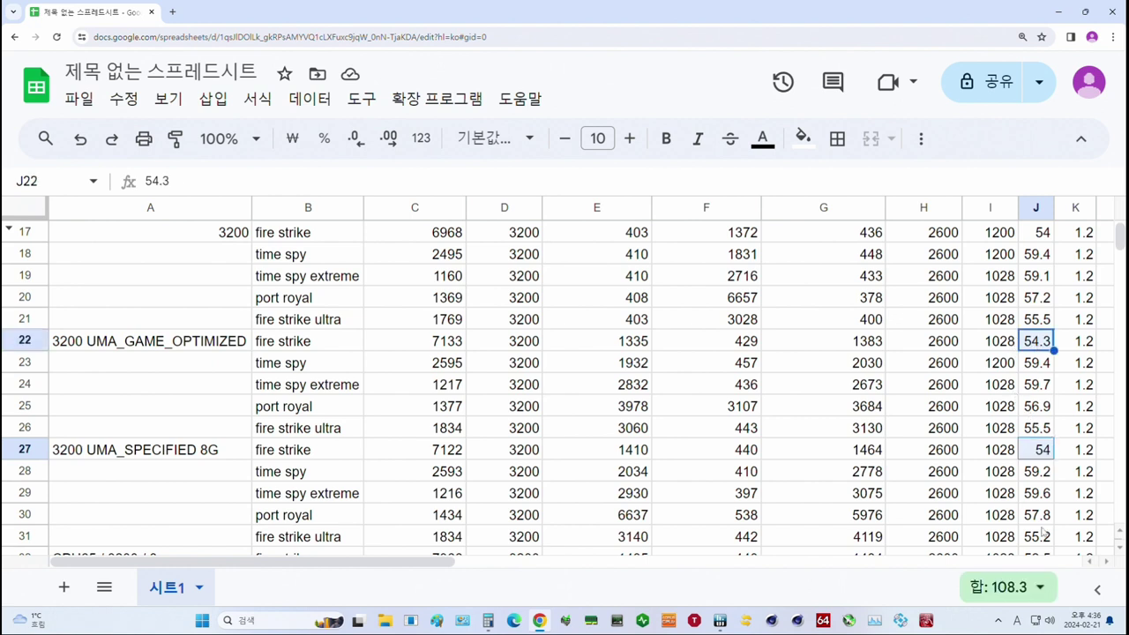
pyautogui.moveTo(1039, 516); pyautogui.dragTo(333, 520)
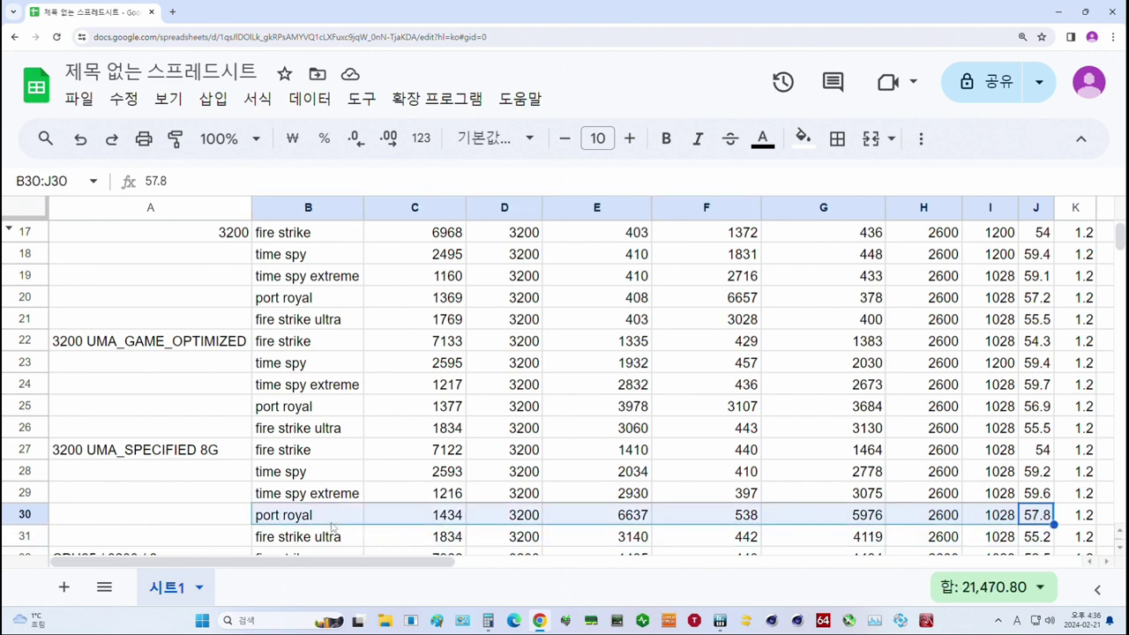
# Compare the CPU65 / 3200 / 8g fire strike Graphics Score in C32 with stock C2, checking the percentage in the calculator
pyautogui.click(225, 452)
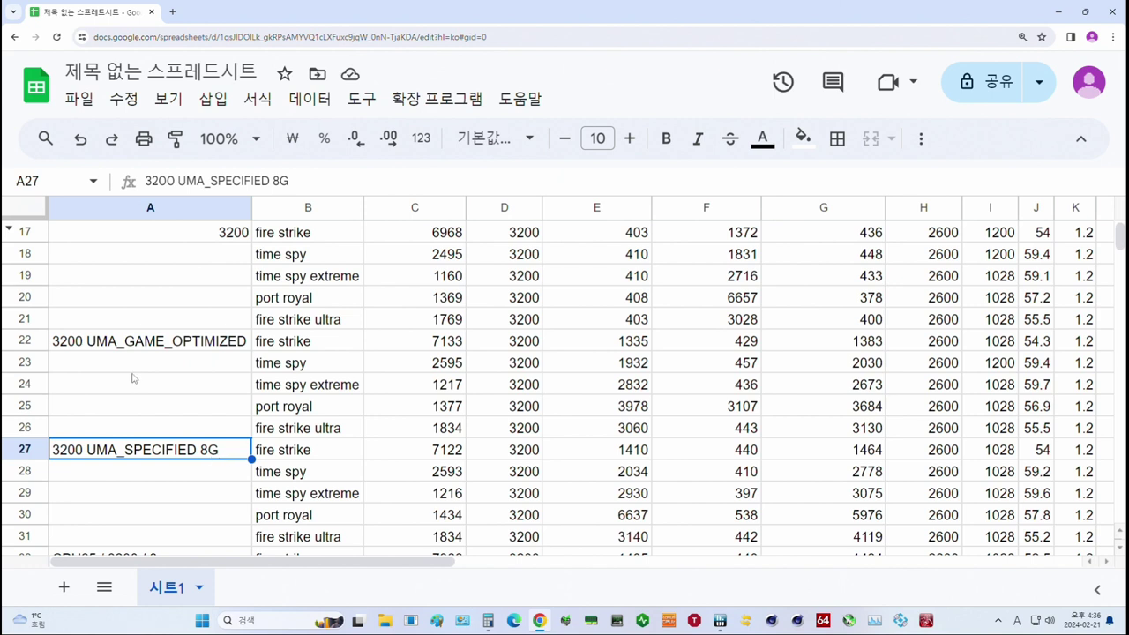
pyautogui.scroll(-1, 195, 359)
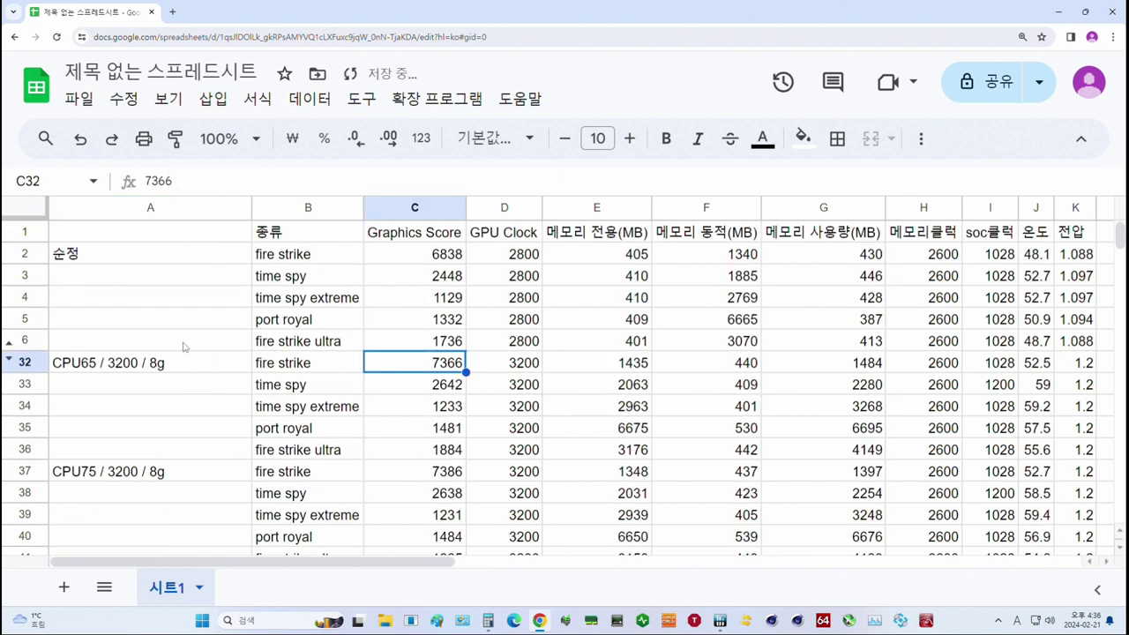
pyautogui.click(167, 371)
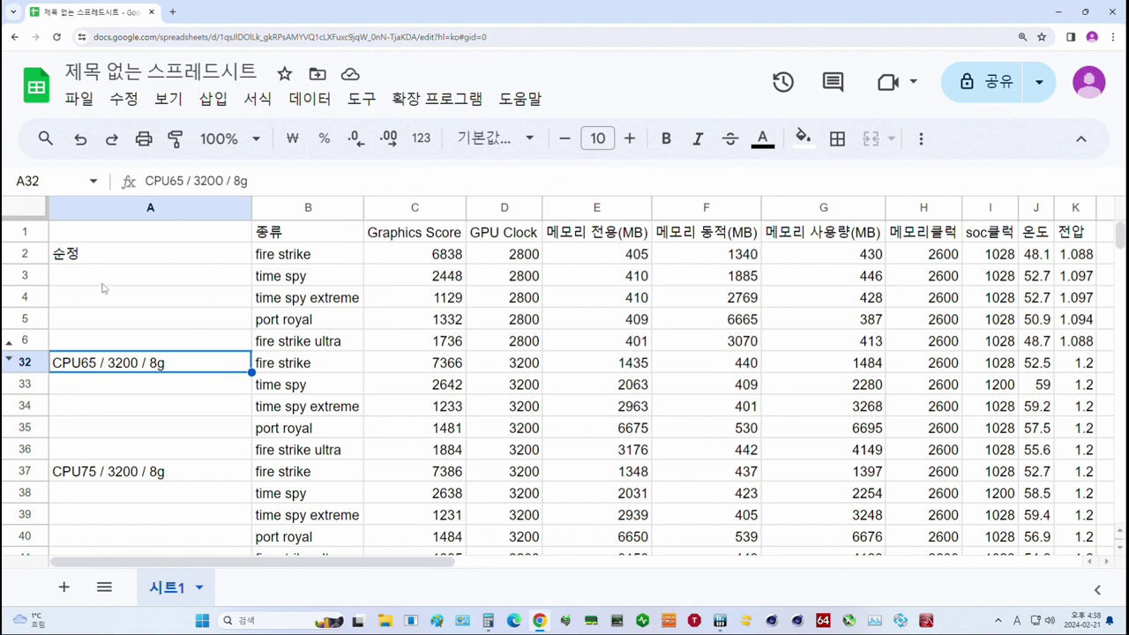
pyautogui.click(452, 368)
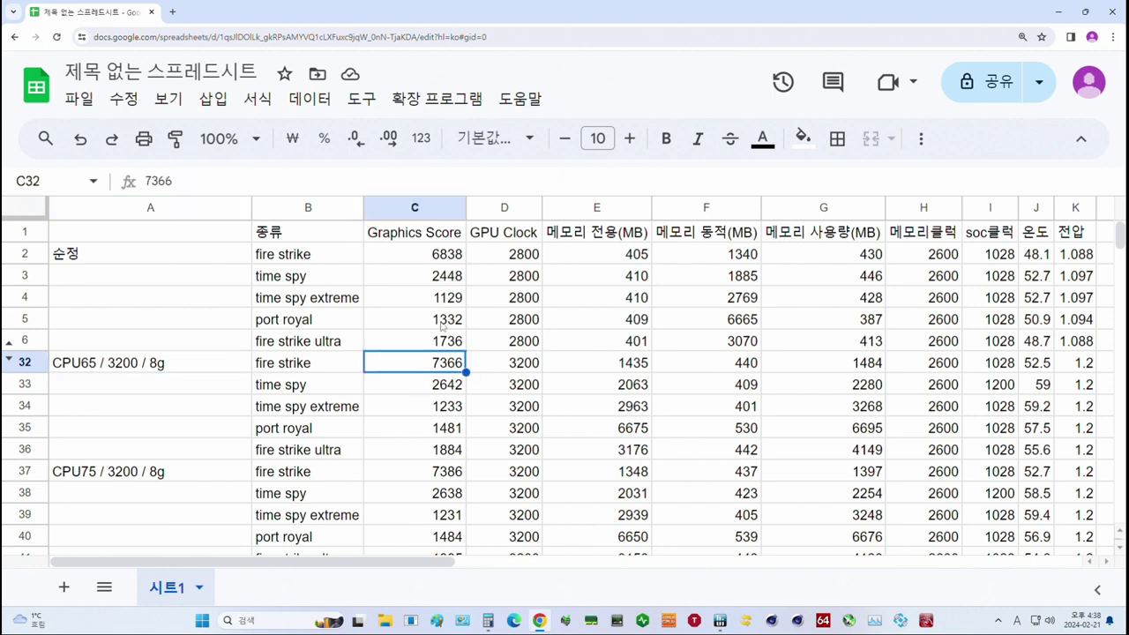
pyautogui.keyDown('ctrl'); pyautogui.click(441, 261); pyautogui.keyUp('ctrl')
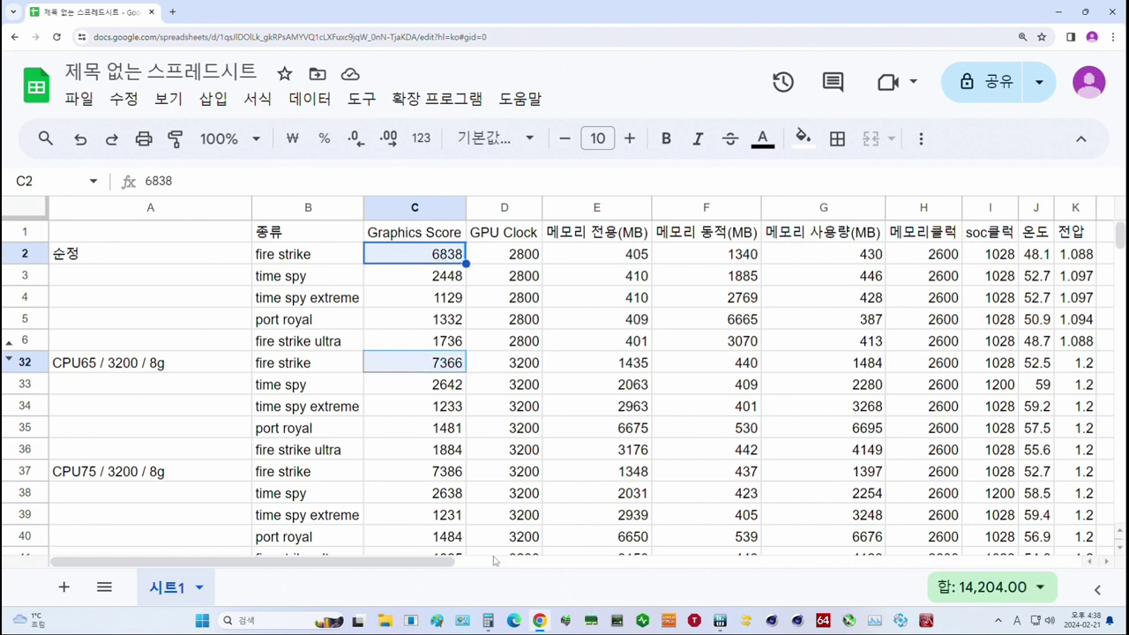
pyautogui.click(489, 621)
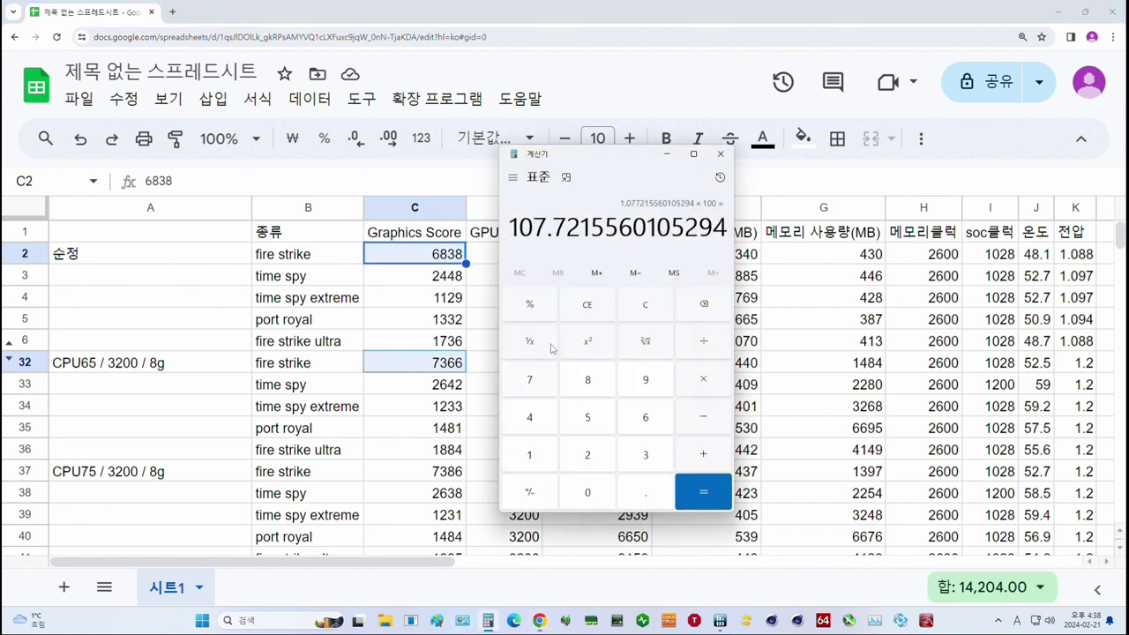
pyautogui.moveTo(532, 226); pyautogui.dragTo(571, 216)
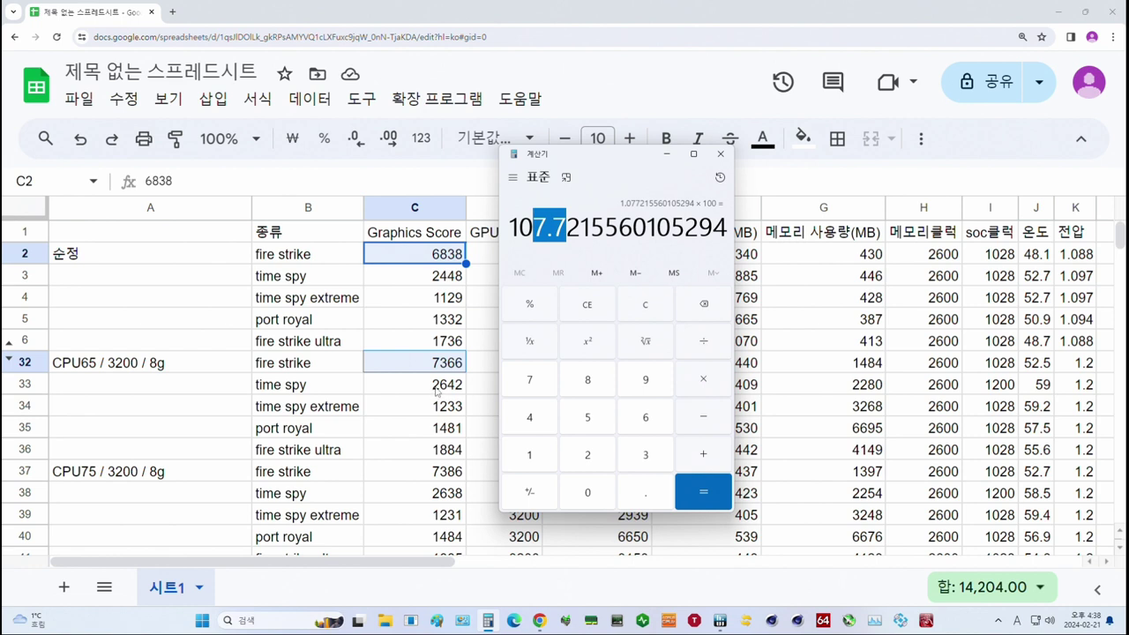
# Calculate the CPU65 / 3200 / 8g time spy and port royal scores as percentages of stock with 2642/2448*100 and 1481/1332*100
pyautogui.click(584, 233)
pyautogui.write('2642/2448*100')
pyautogui.press('Return')
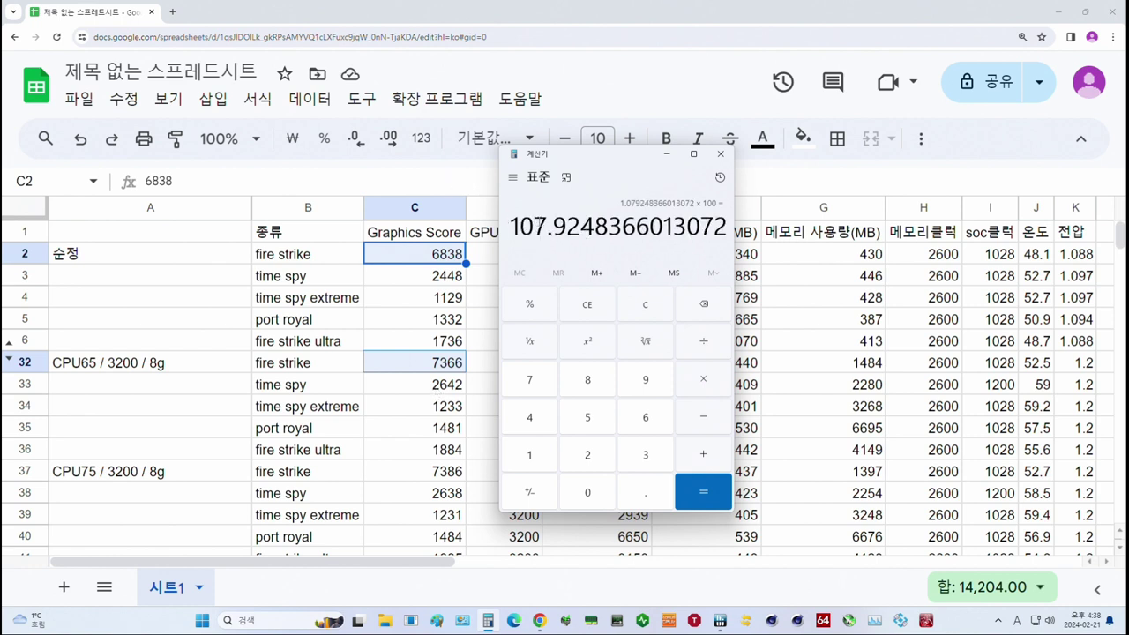
pyautogui.moveTo(534, 227); pyautogui.dragTo(566, 227)
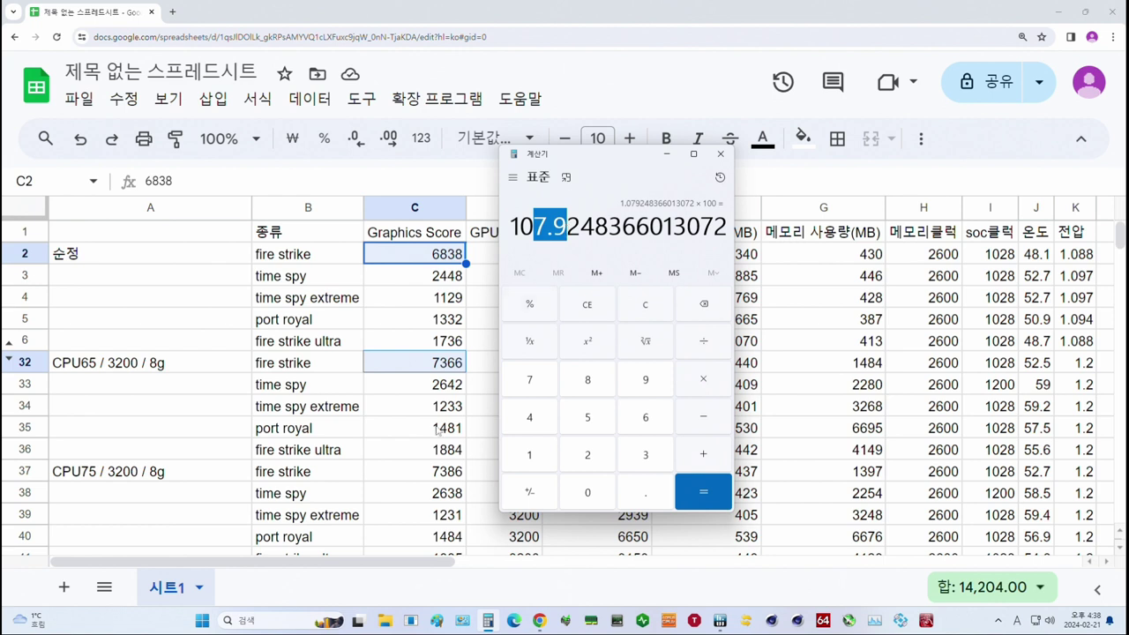
pyautogui.write('1481/1332*100')
pyautogui.press('Return')
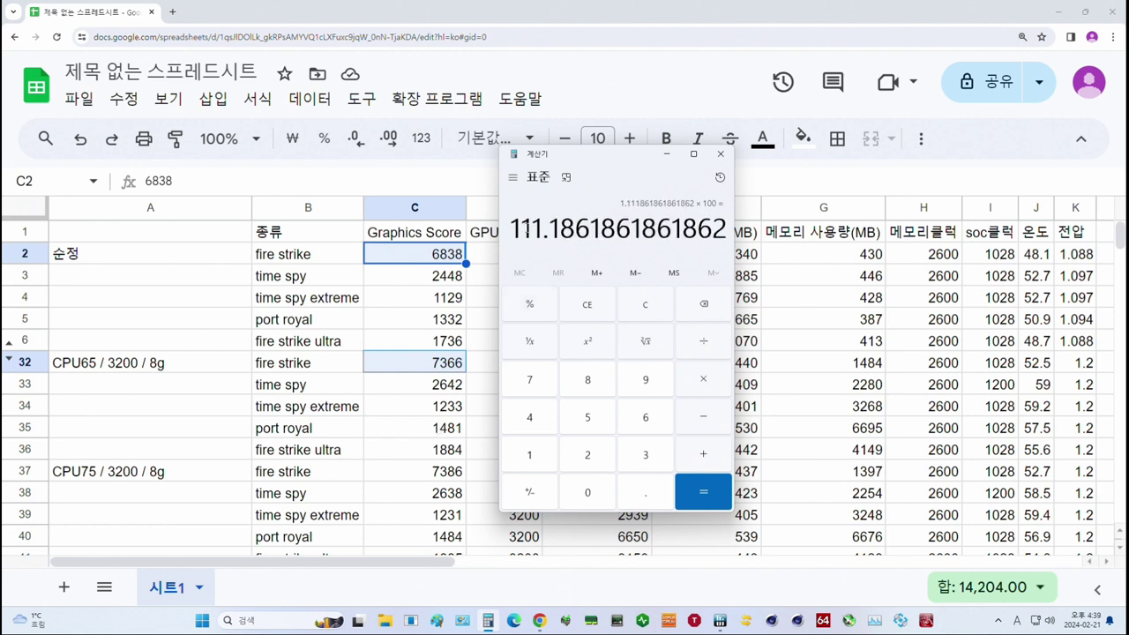
pyautogui.moveTo(520, 227); pyautogui.dragTo(561, 227)
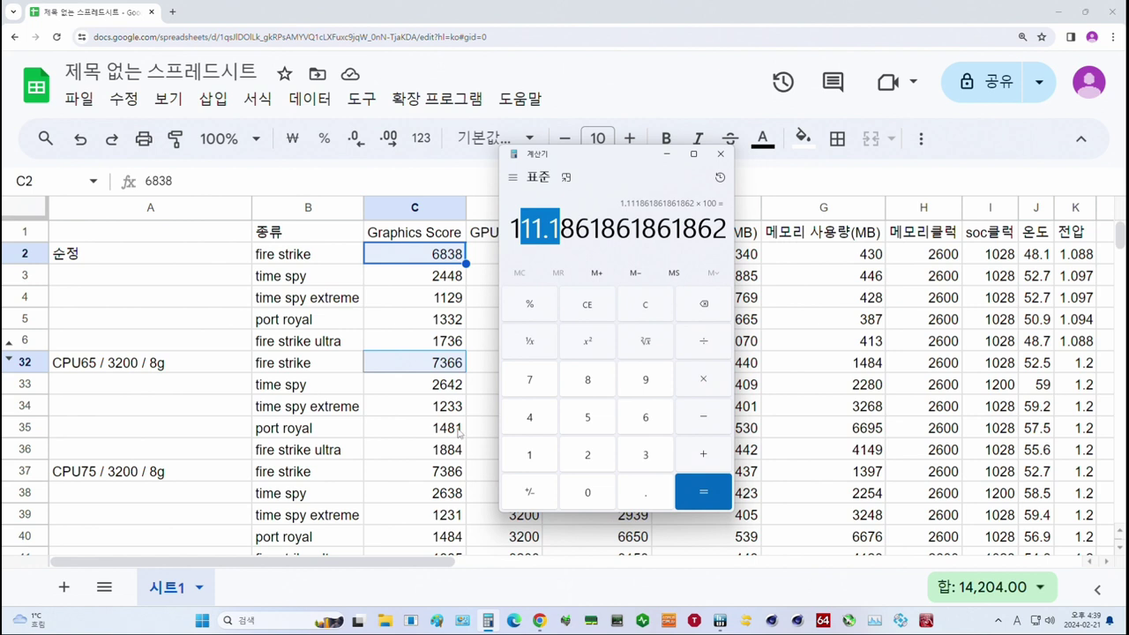
# Compare the fire strike and time spy Graphics Scores of the CPU75 / 3200 / 8g block with those of CPU65 / 3200 / 8g
pyautogui.click(76, 369)
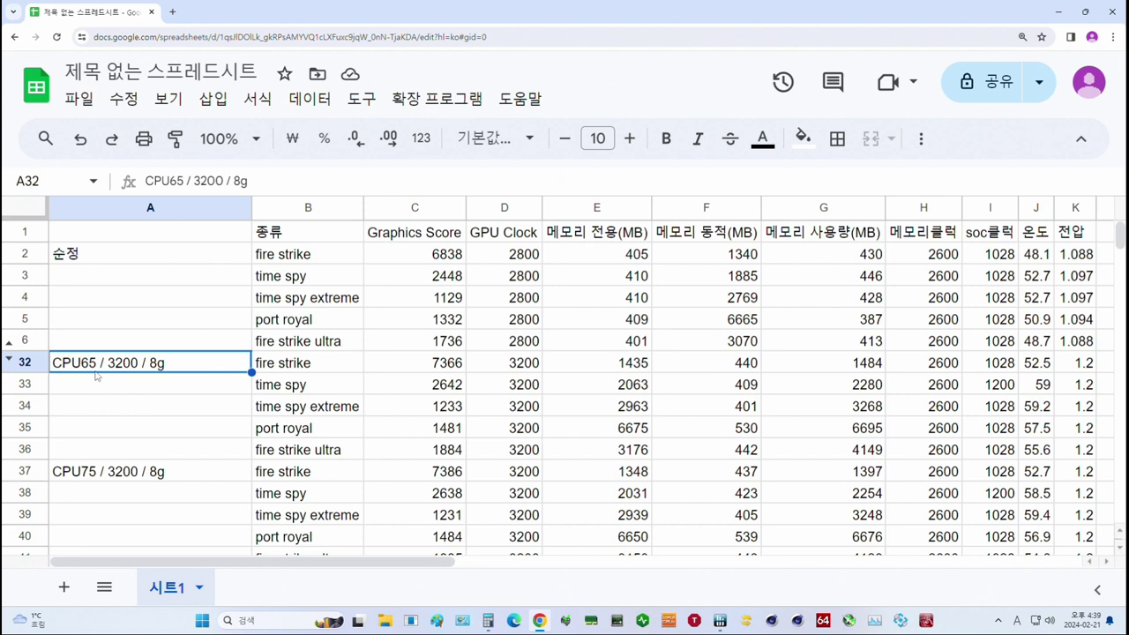
pyautogui.click(89, 462)
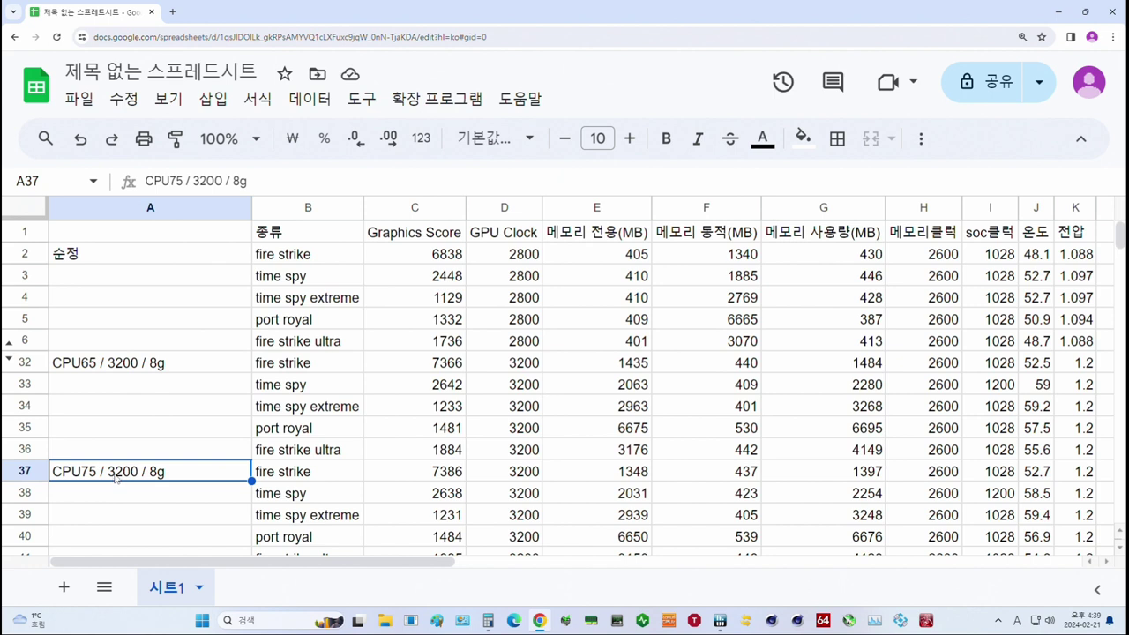
pyautogui.click(437, 473)
pyautogui.keyDown('ctrl'); pyautogui.click(455, 364); pyautogui.keyUp('ctrl')
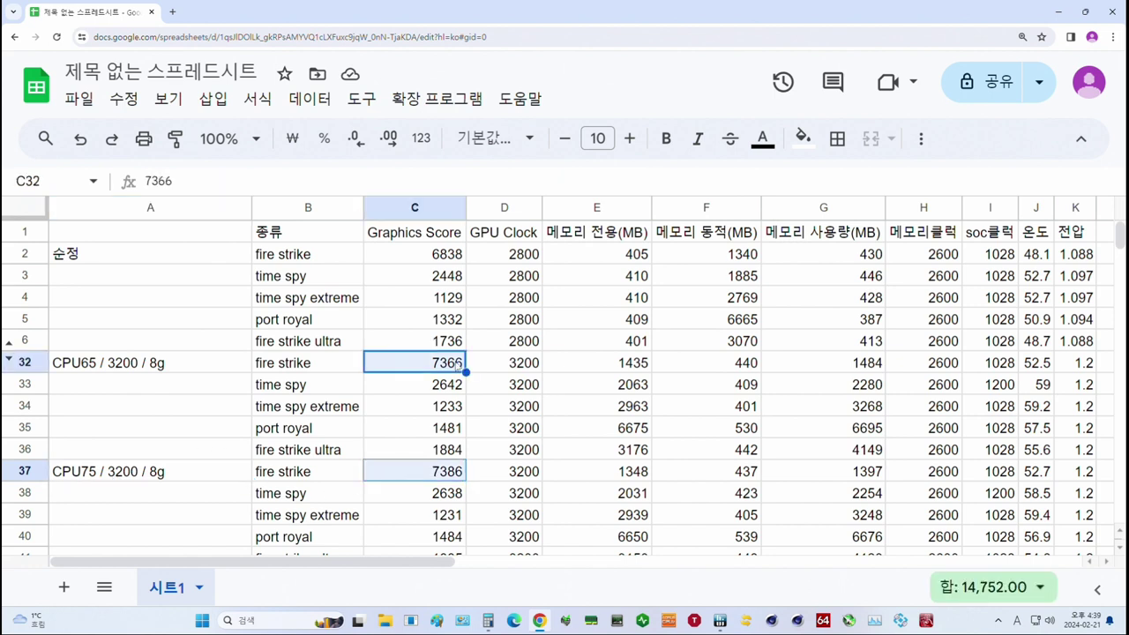
pyautogui.click(455, 505)
pyautogui.keyDown('ctrl'); pyautogui.click(430, 388); pyautogui.keyUp('ctrl')
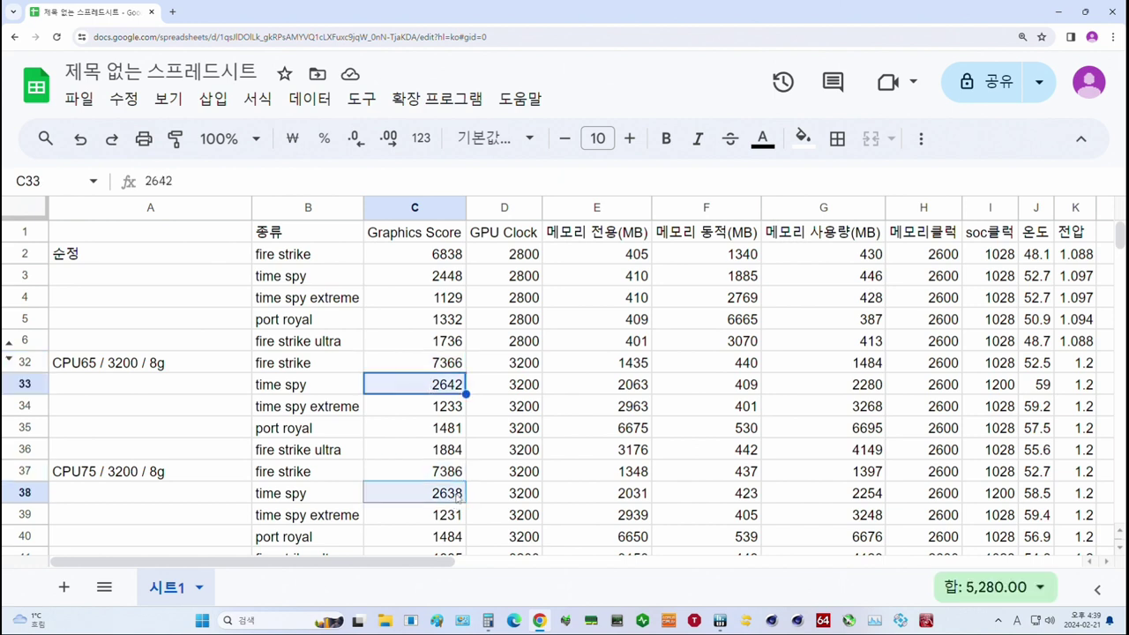
# Compare the port royal and fire strike ultra Graphics Scores of CPU75 with CPU65, and highlight the CPU65 scores in C32:C36
pyautogui.click(449, 537)
pyautogui.keyDown('ctrl'); pyautogui.click(450, 428); pyautogui.keyUp('ctrl')
pyautogui.scroll(-1, 451, 471)
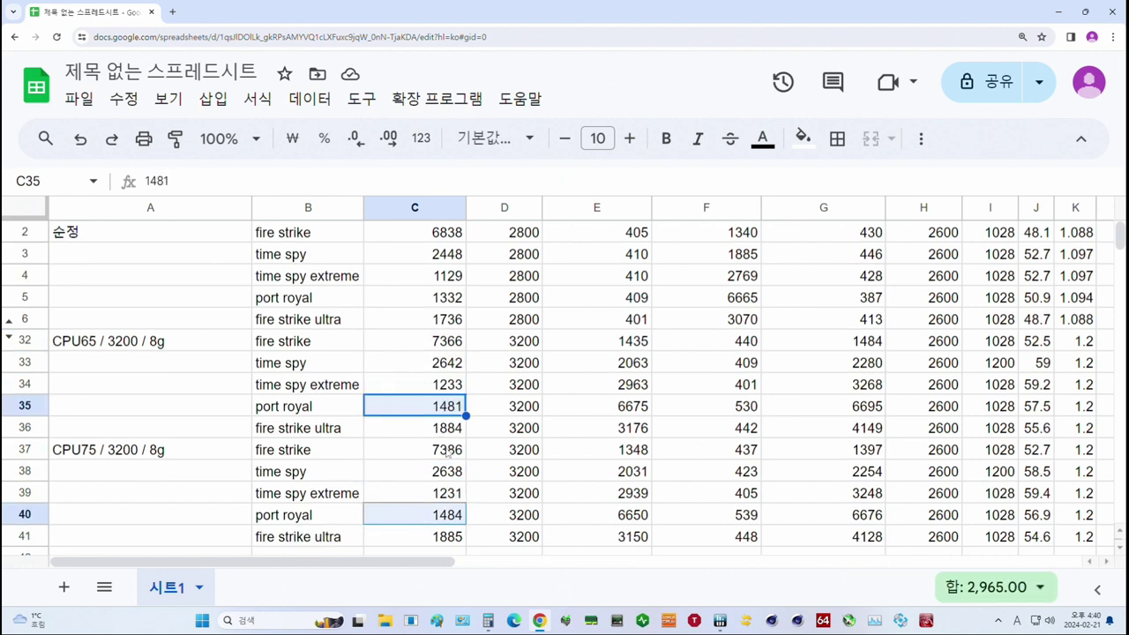
pyautogui.click(457, 539)
pyautogui.keyDown('ctrl'); pyautogui.click(446, 428); pyautogui.keyUp('ctrl')
pyautogui.moveTo(445, 345); pyautogui.dragTo(428, 429)
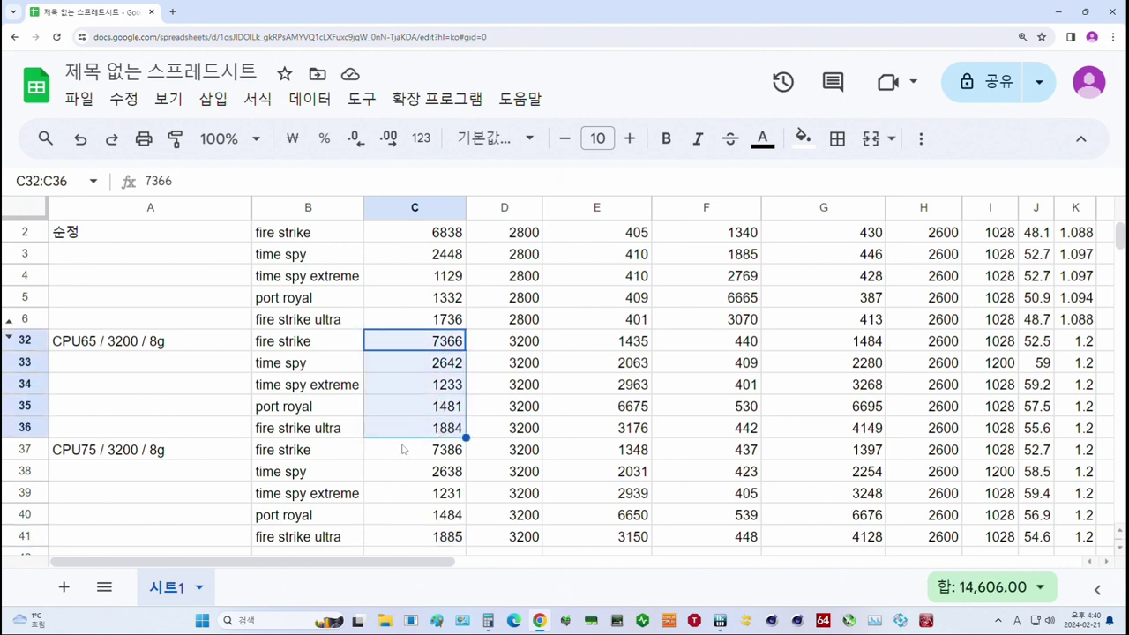
# Highlight the CPU75 / 3200 / 8g block A37:G41 and check its fire strike score as a percentage of stock in the calculator
pyautogui.click(142, 454)
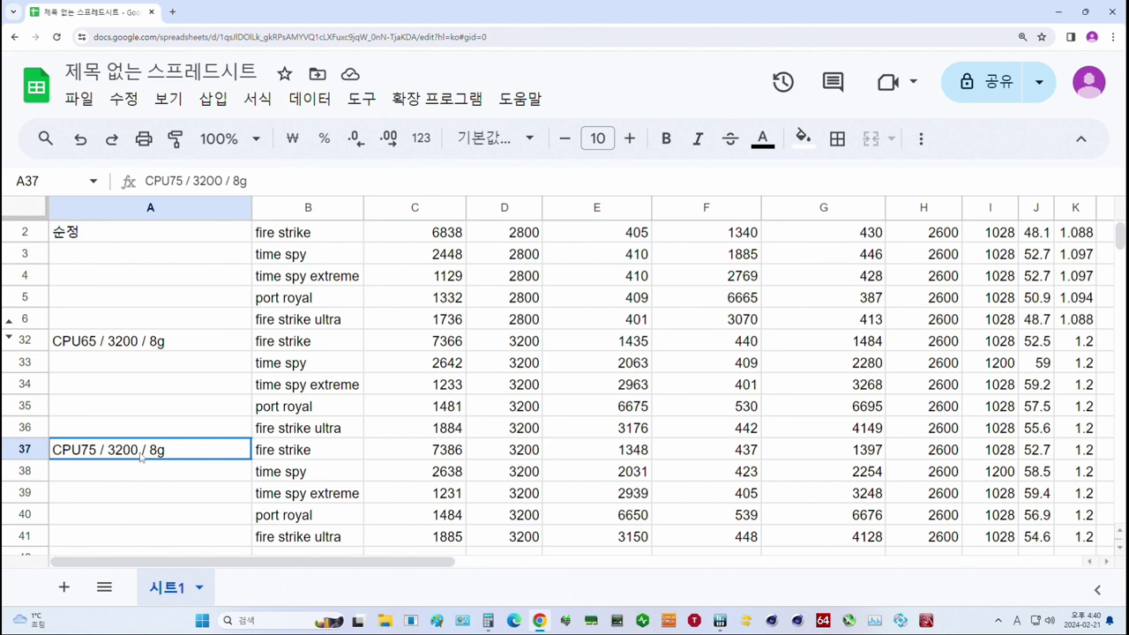
pyautogui.moveTo(141, 454); pyautogui.dragTo(807, 541)
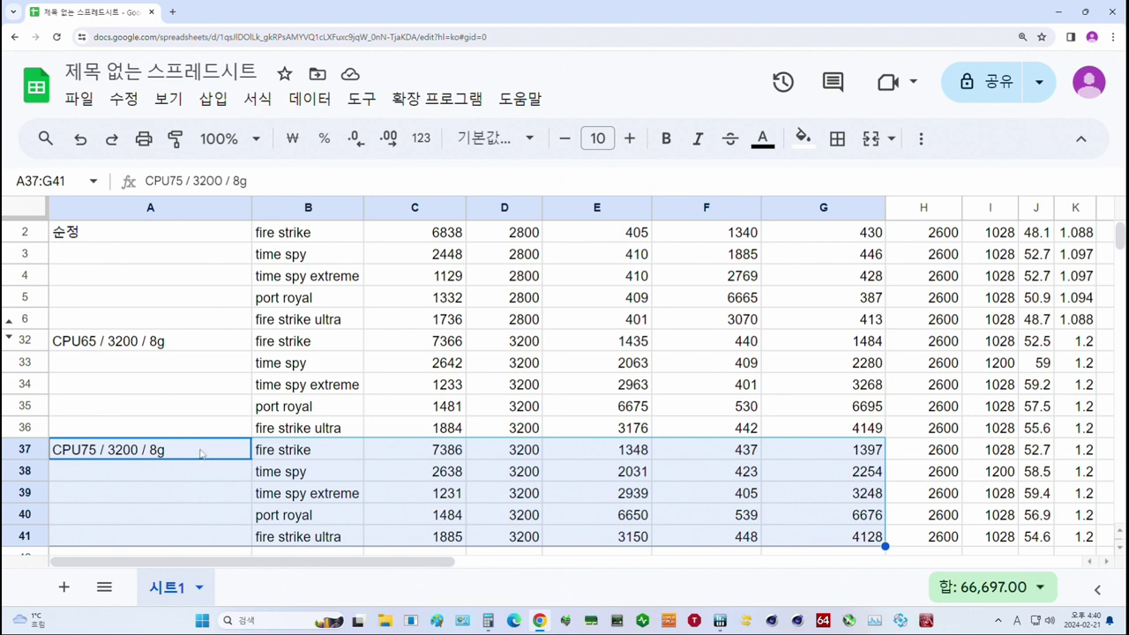
pyautogui.moveTo(201, 453); pyautogui.dragTo(482, 459)
pyautogui.click(450, 452)
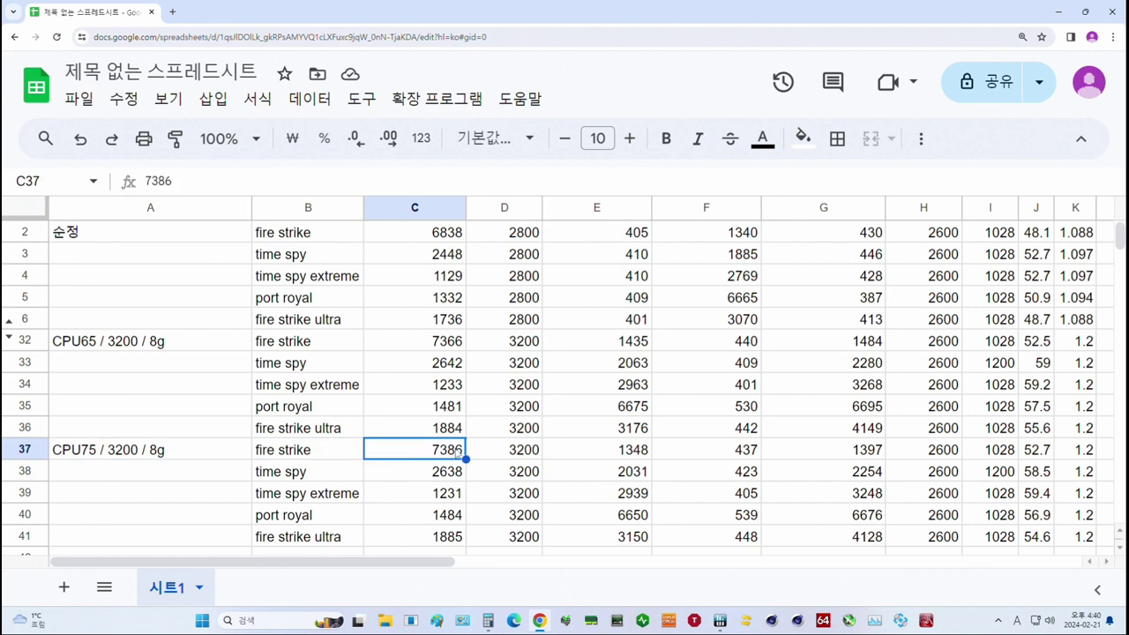
pyautogui.scroll(1, 450, 452)
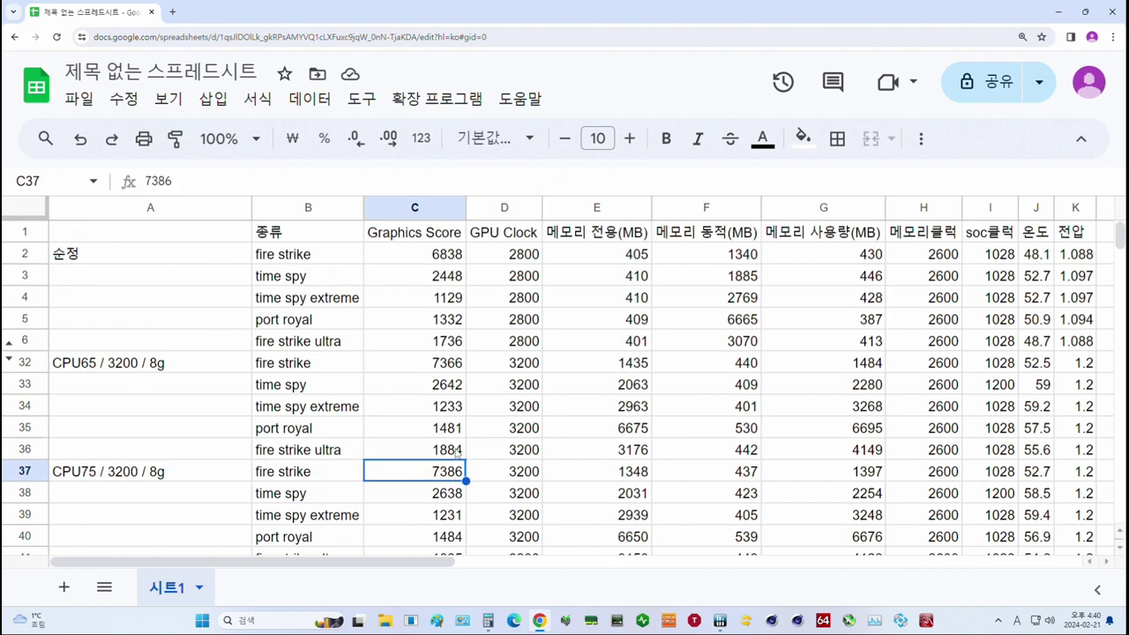
pyautogui.click(488, 620)
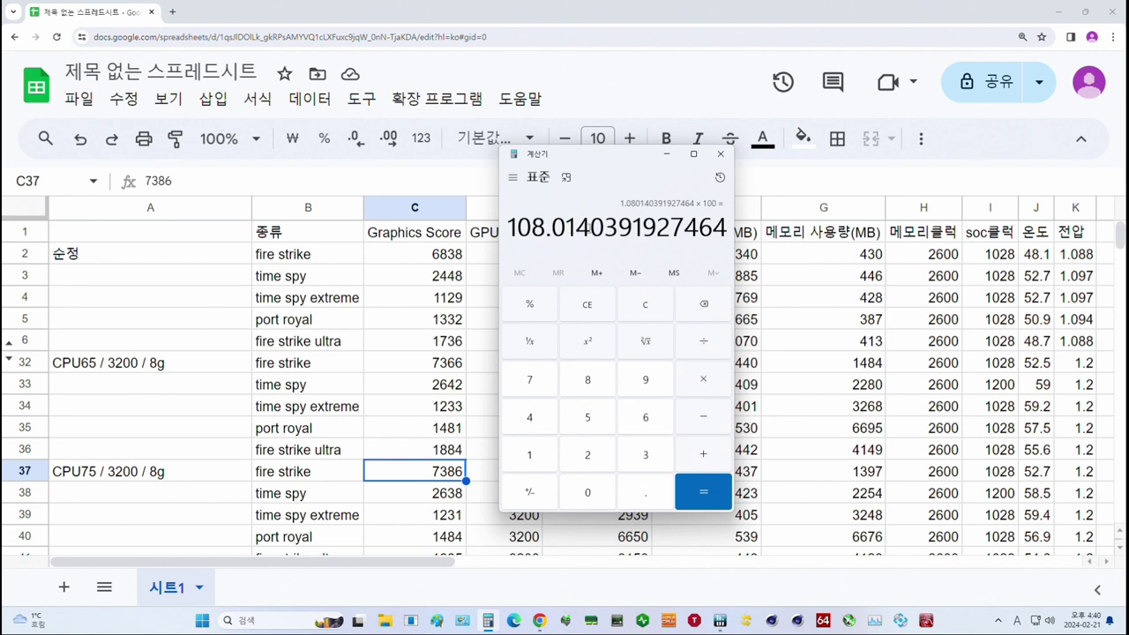
pyautogui.moveTo(532, 229); pyautogui.dragTo(618, 220)
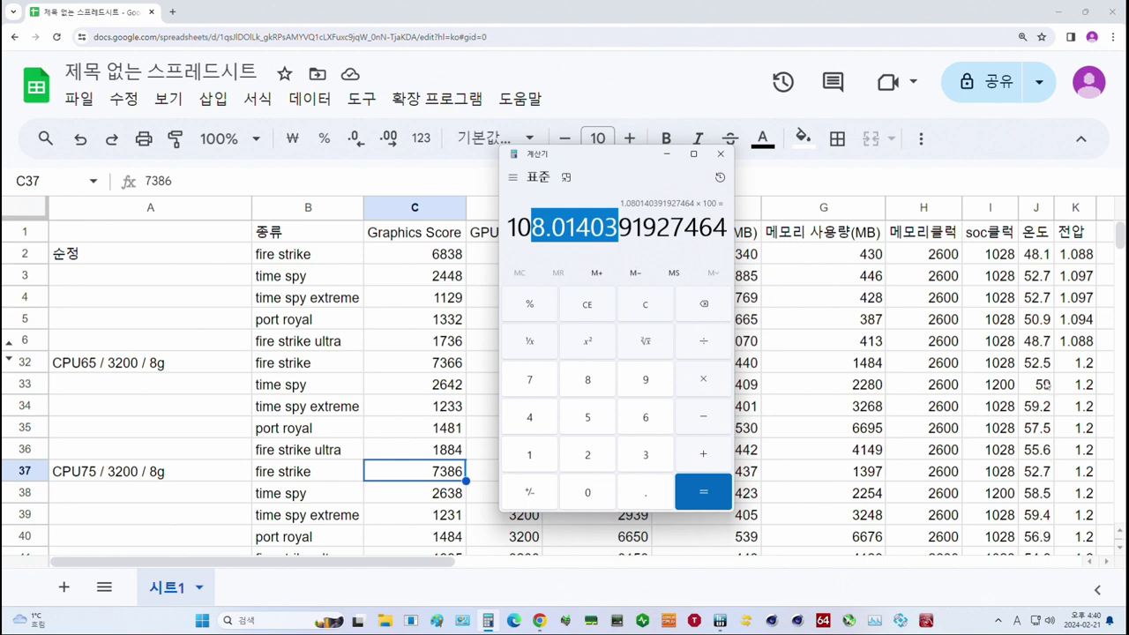
# Review the temperatures in J32:J39 and the SoC clocks from the stock block down to the CPU65 time spy row
pyautogui.click(1038, 368)
pyautogui.moveTo(1038, 371); pyautogui.dragTo(1038, 515)
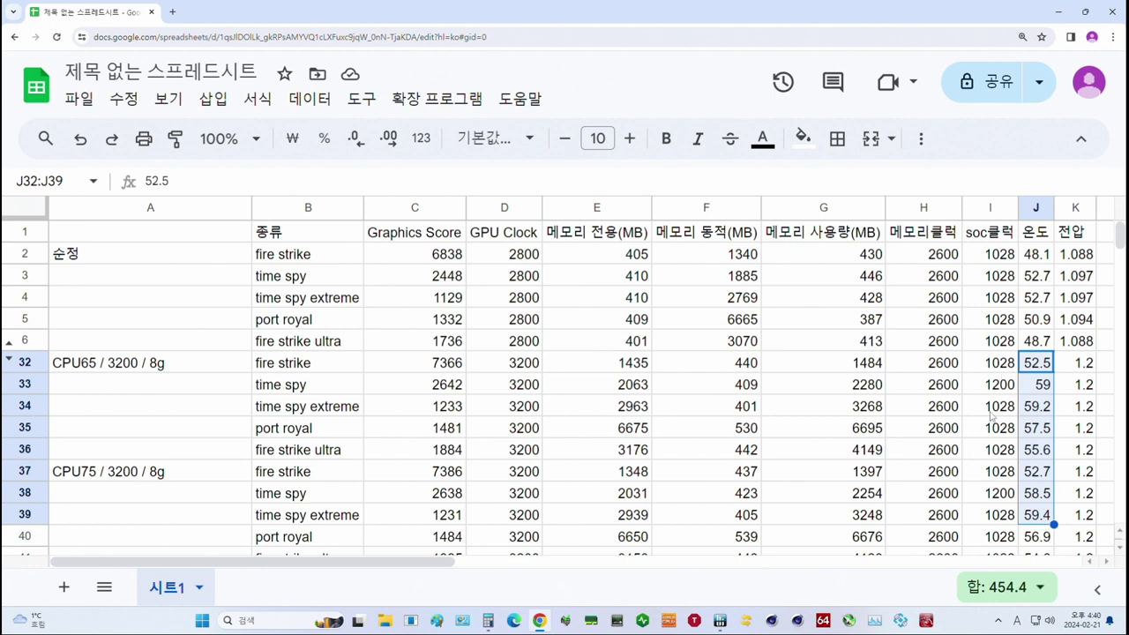
pyautogui.click(1001, 387)
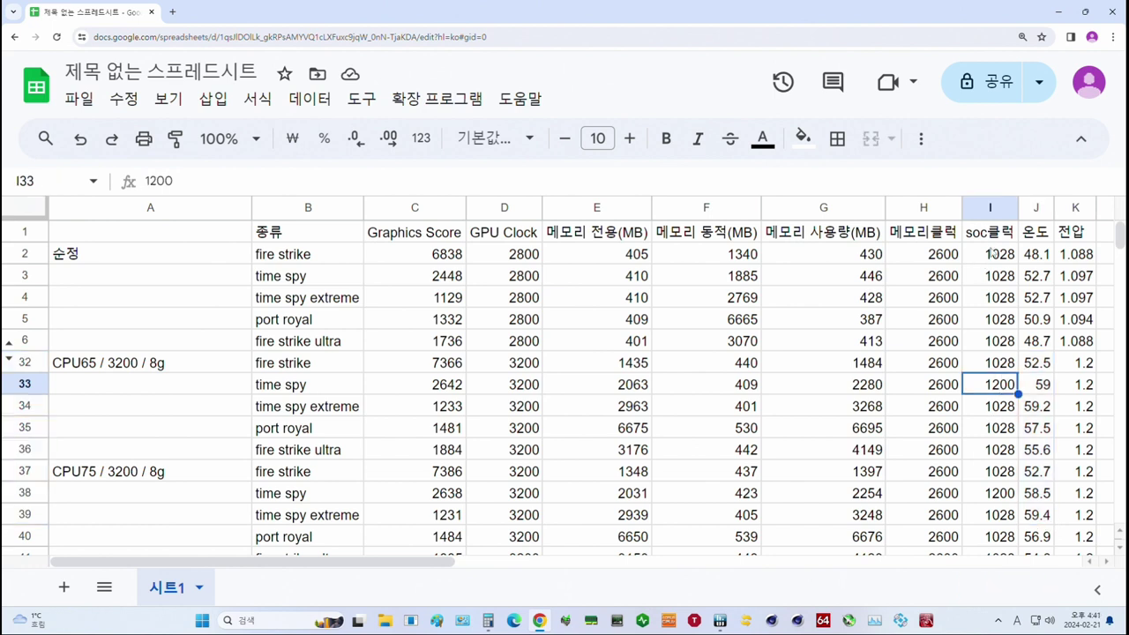
pyautogui.moveTo(999, 262)
pyautogui.mouseDown()
pyautogui.moveTo(979, 339)
pyautogui.moveTo(994, 378)
pyautogui.mouseUp()
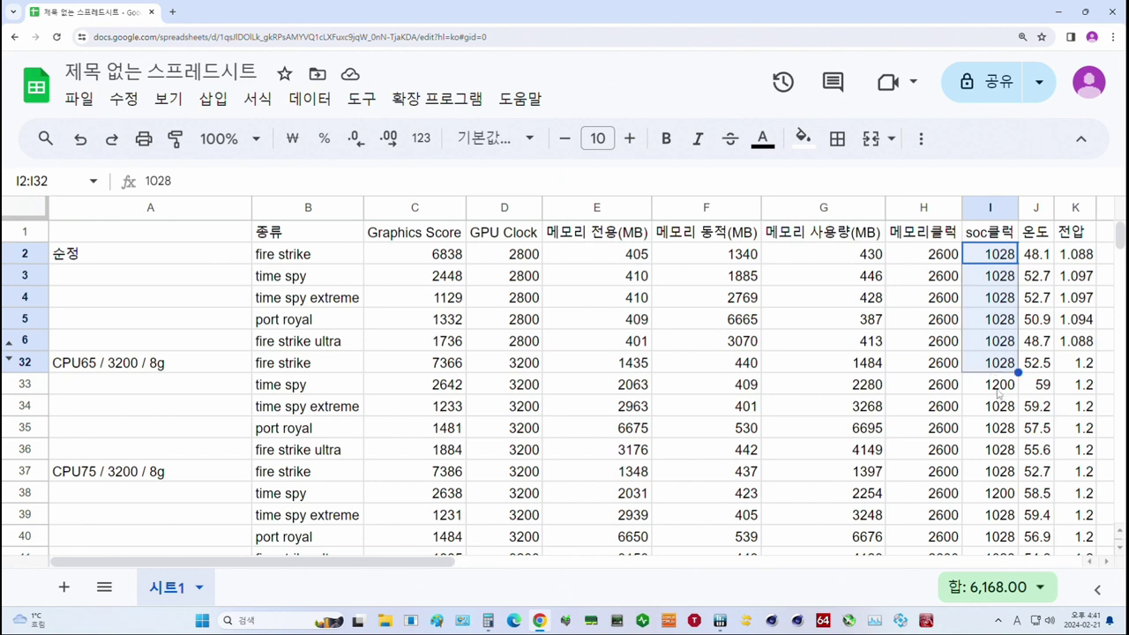
pyautogui.click(997, 388)
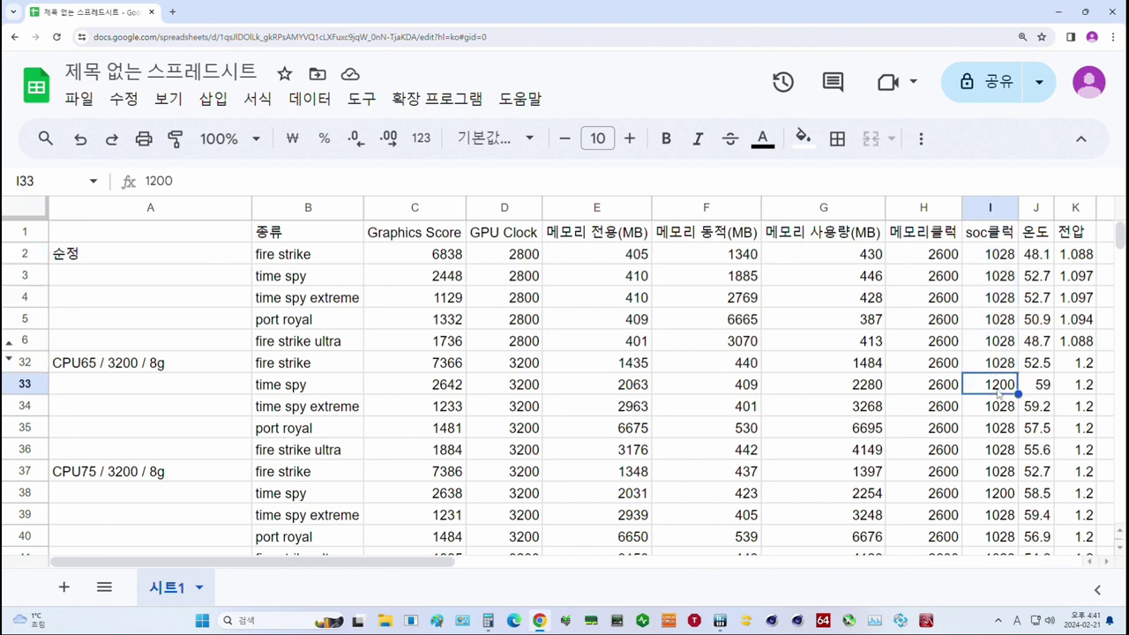
# Compare the time spy SoC clocks of the CPU65 and CPU75 blocks in I33 and I38
pyautogui.click(992, 497)
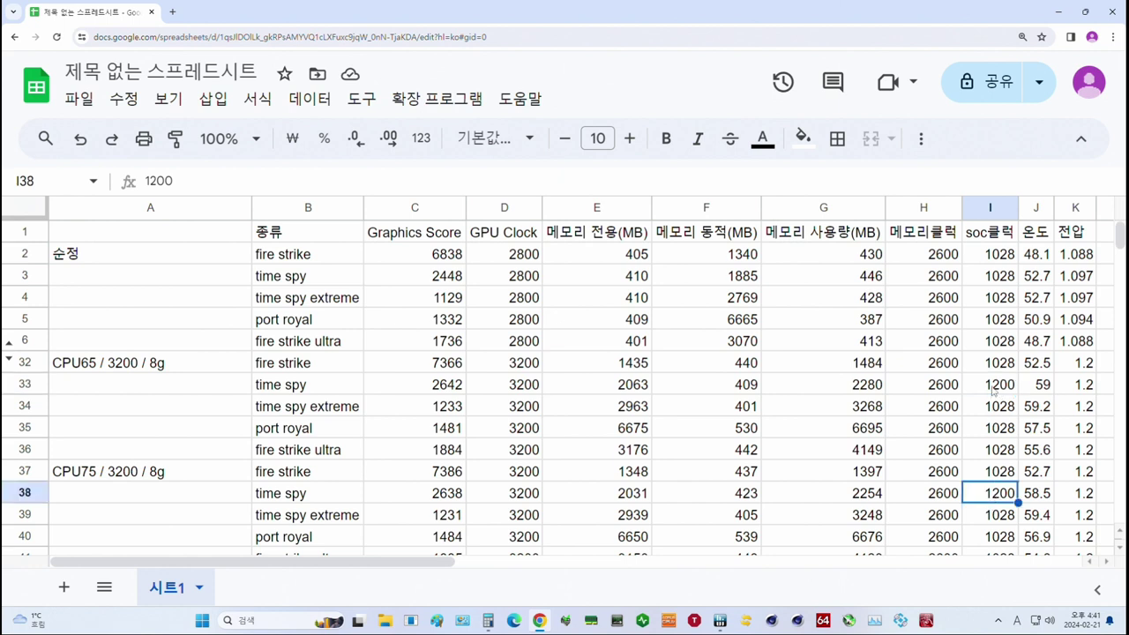
pyautogui.click(994, 390)
pyautogui.click(1006, 498)
pyautogui.click(1008, 391)
pyautogui.click(1000, 500)
pyautogui.click(1002, 392)
pyautogui.click(1005, 499)
pyautogui.click(999, 391)
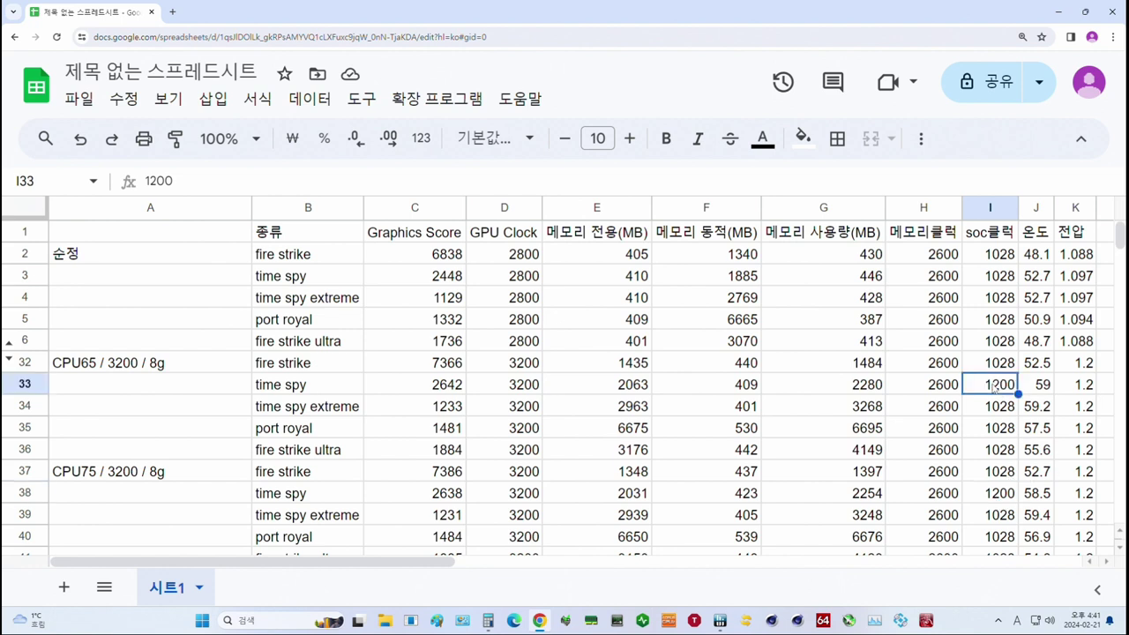
# Check the CPU75 time spy row at B38 and look over the CPU75 / 3200 / 8g block starting at A37
pyautogui.moveTo(1074, 254); pyautogui.dragTo(287, 450)
pyautogui.click(286, 494)
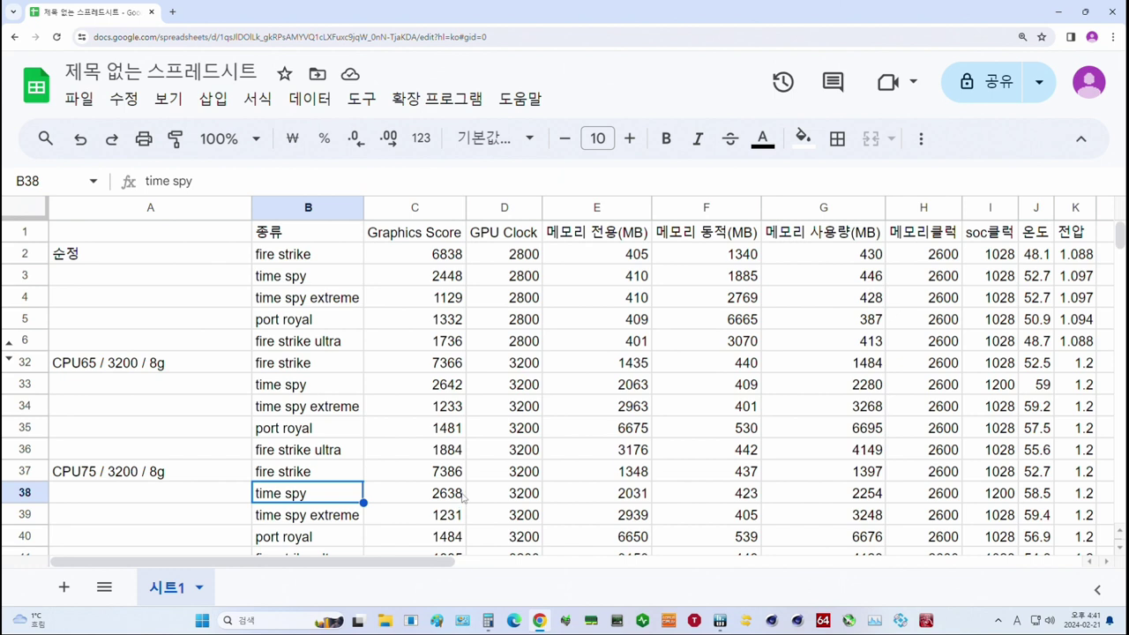
pyautogui.click(204, 477)
pyautogui.scroll(-2, 204, 477)
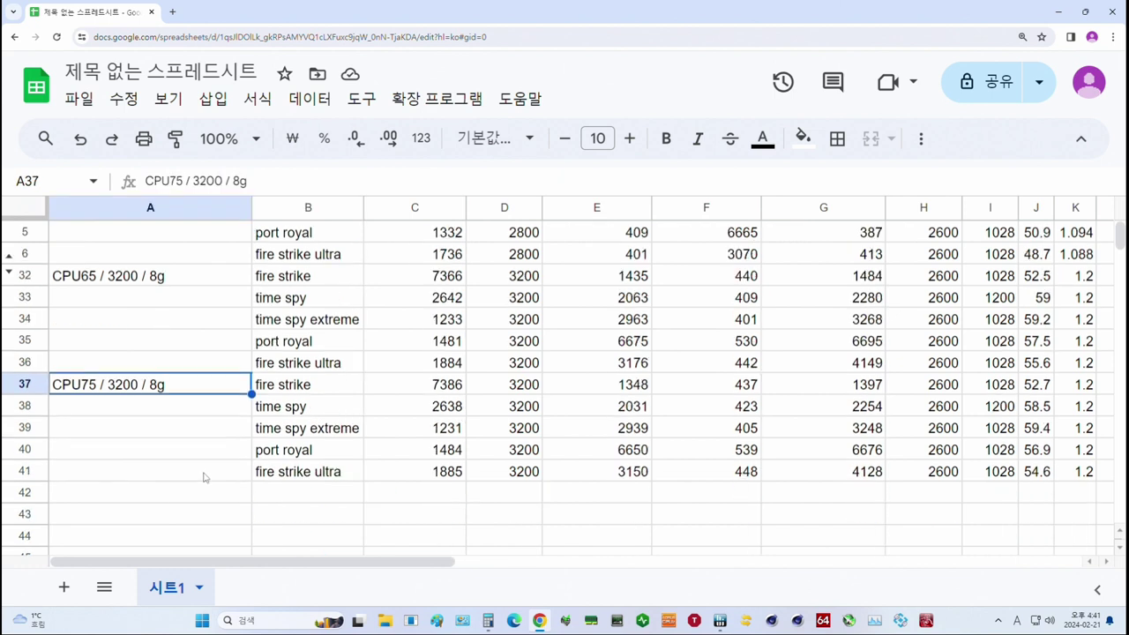
pyautogui.scroll(2, 204, 477)
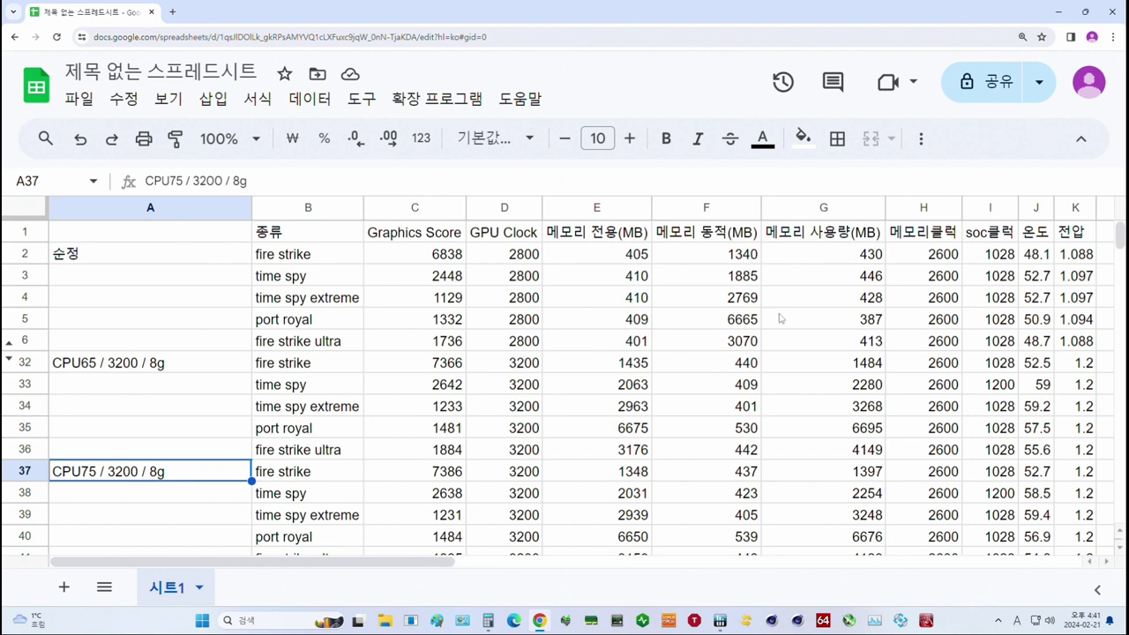
# Highlight the memory clock values from the stock block through the CPU75 block, starting at H2
pyautogui.moveTo(952, 260); pyautogui.dragTo(954, 530)
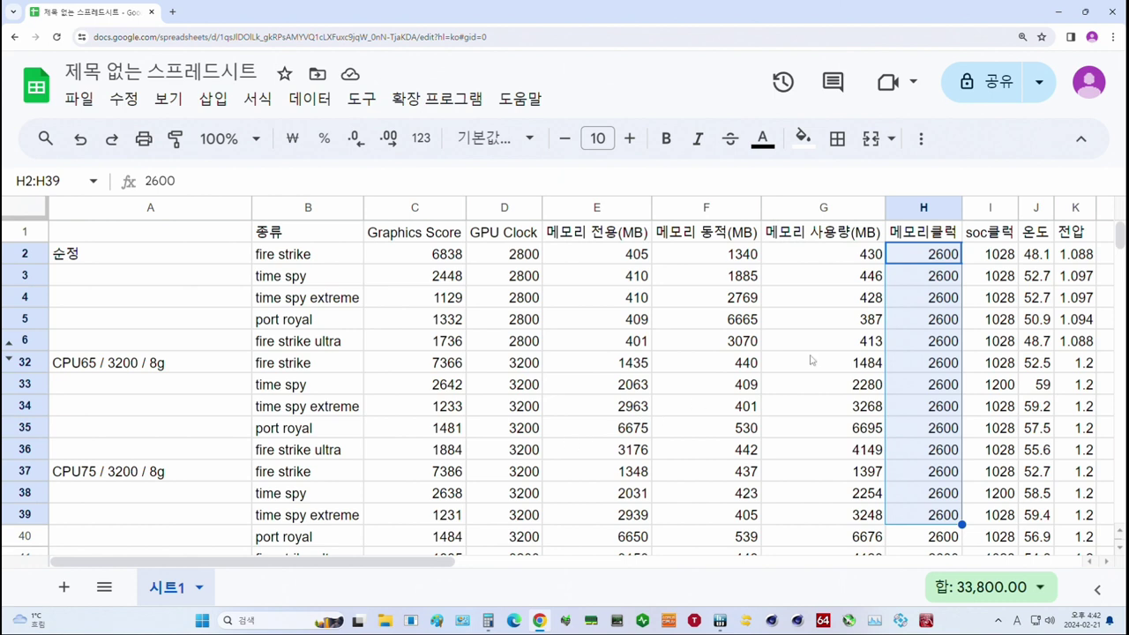
pyautogui.keyDown('shift'); pyautogui.click(938, 539); pyautogui.keyUp('shift')
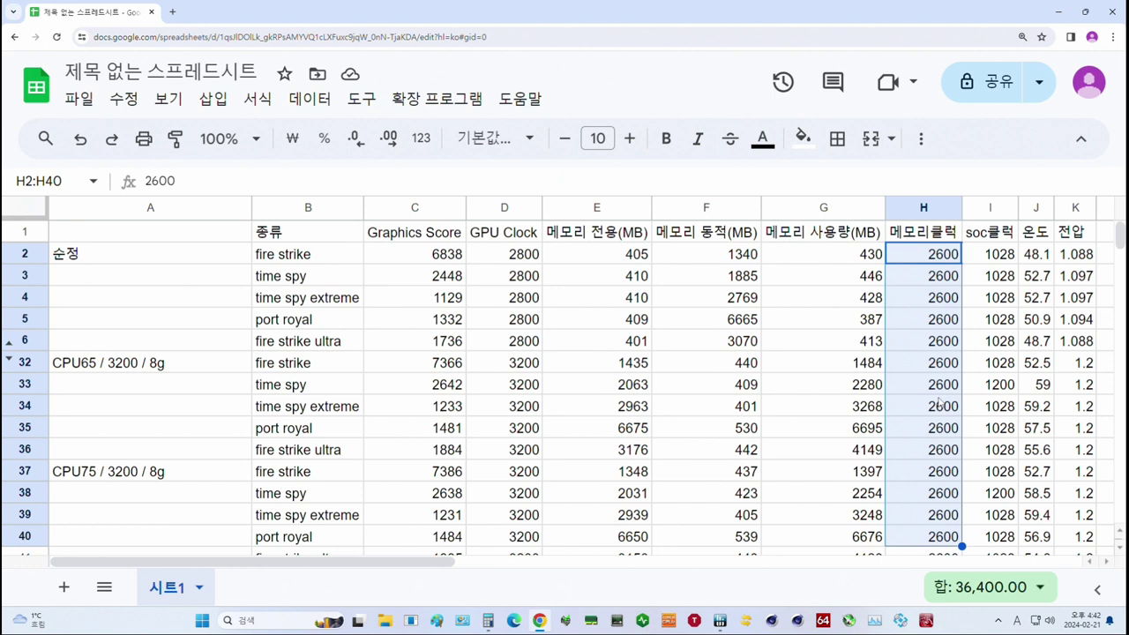
pyautogui.moveTo(948, 262); pyautogui.dragTo(945, 552)
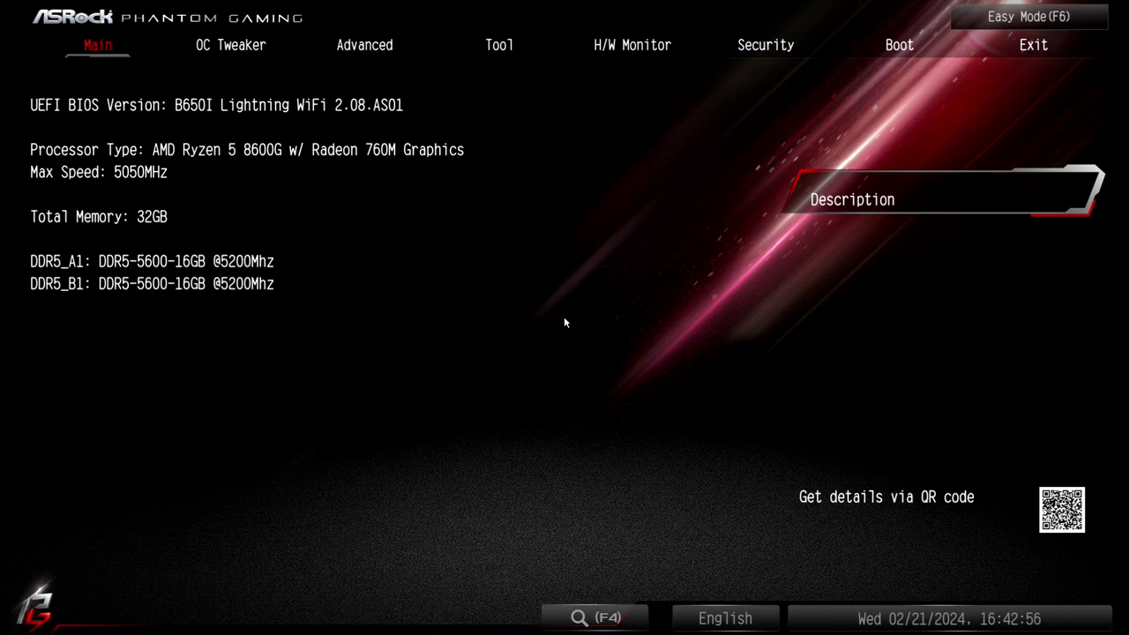
# Set the OC Tweaker Performance Preset to PBO, Tjmax = 75°C and Curve Optimizer -40mV
pyautogui.press('Right')
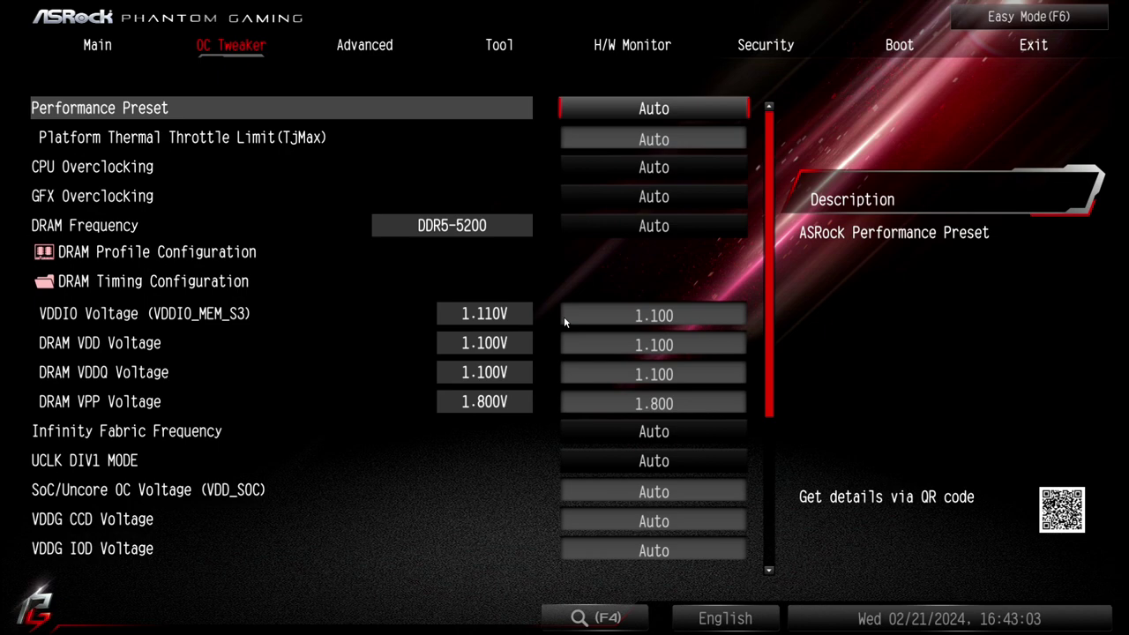
pyautogui.press('Return')
pyautogui.press('Down')
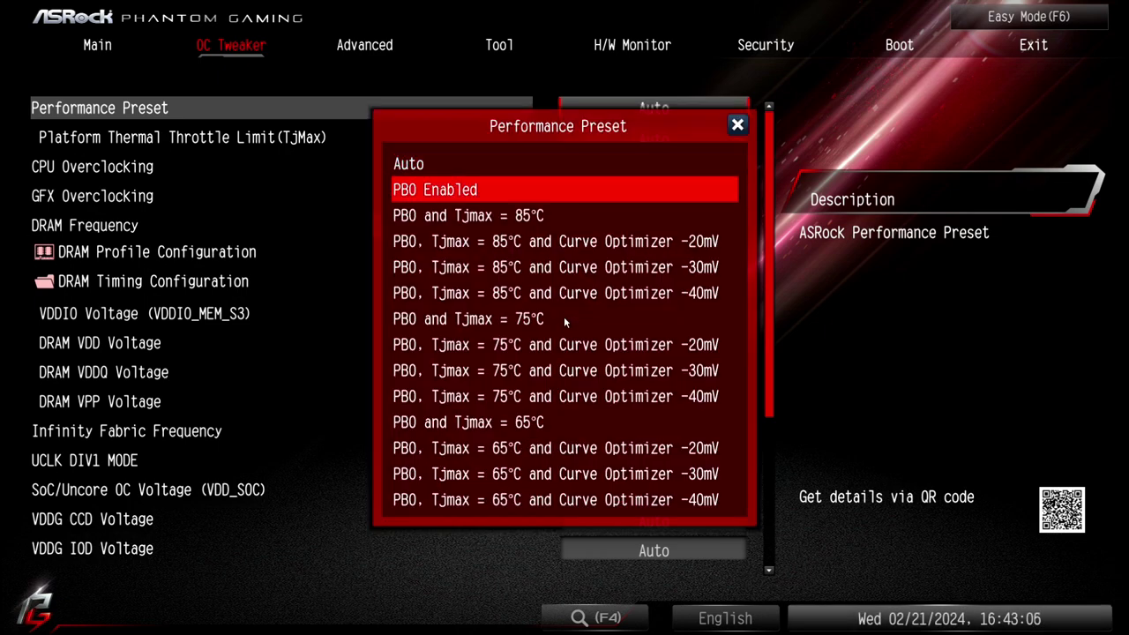
pyautogui.press('Down')
pyautogui.press('Down')
pyautogui.press('Down')
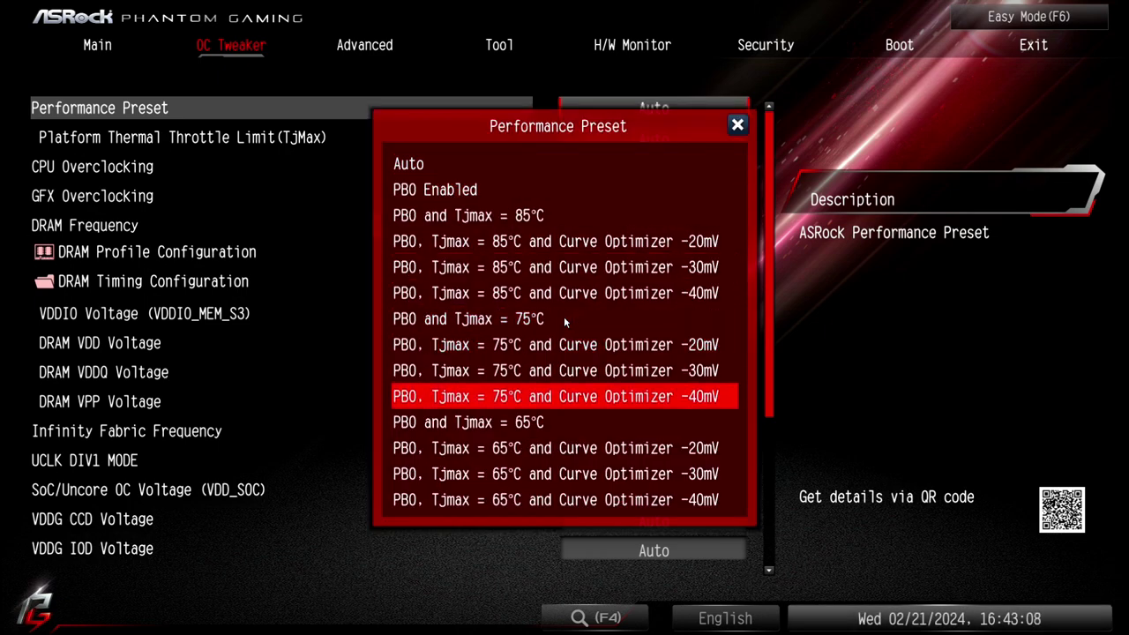
pyautogui.press('Return')
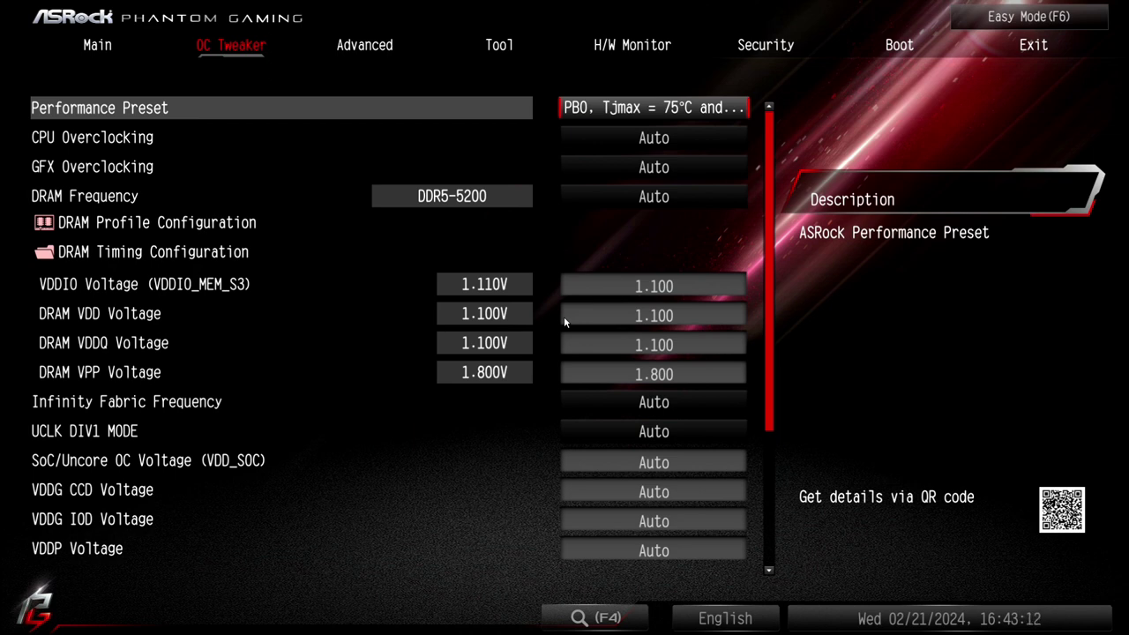
# Review the Curve Optimizer choices among the 75°C performance presets, from -20mV to -40mV, and keep the -40mV one
pyautogui.press('Return')
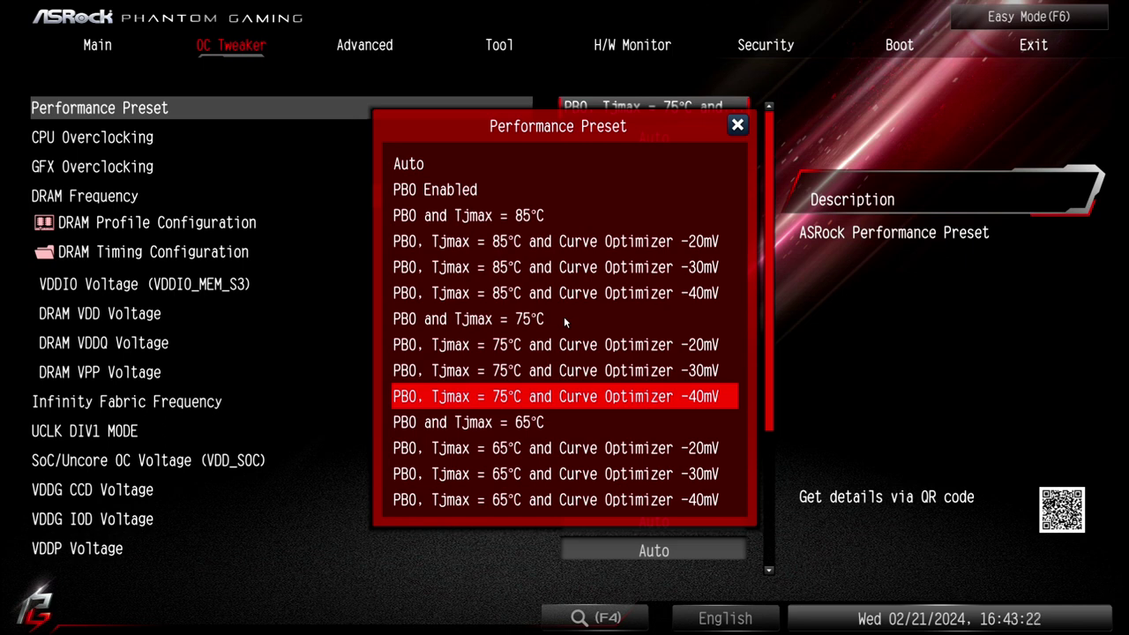
pyautogui.press('Up')
pyautogui.press('Up')
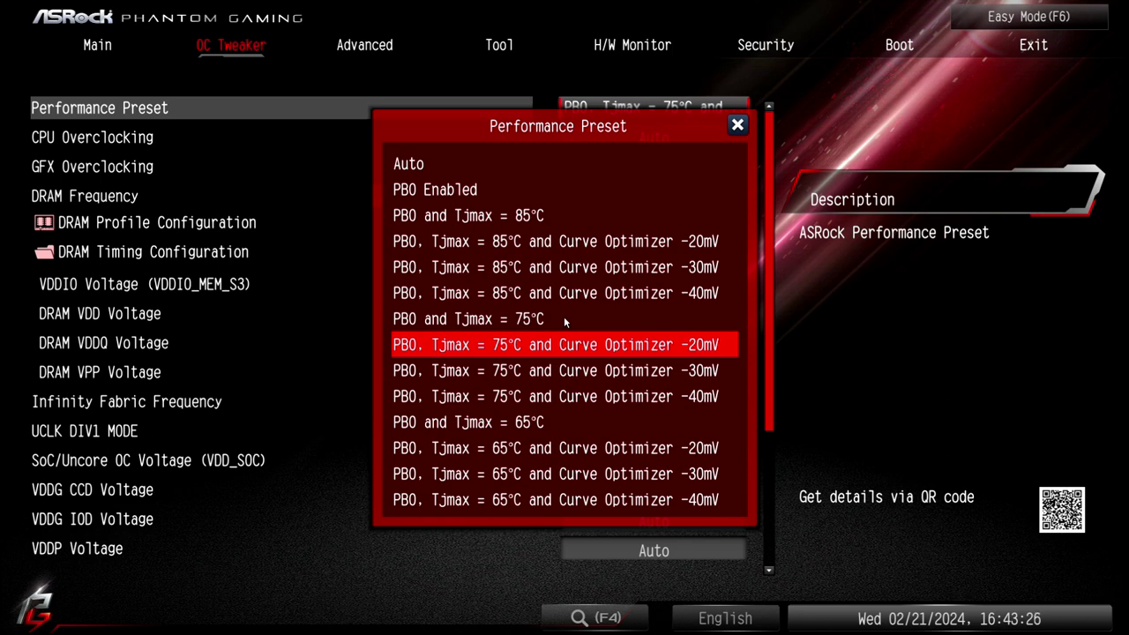
pyautogui.press('Down')
pyautogui.press('Down')
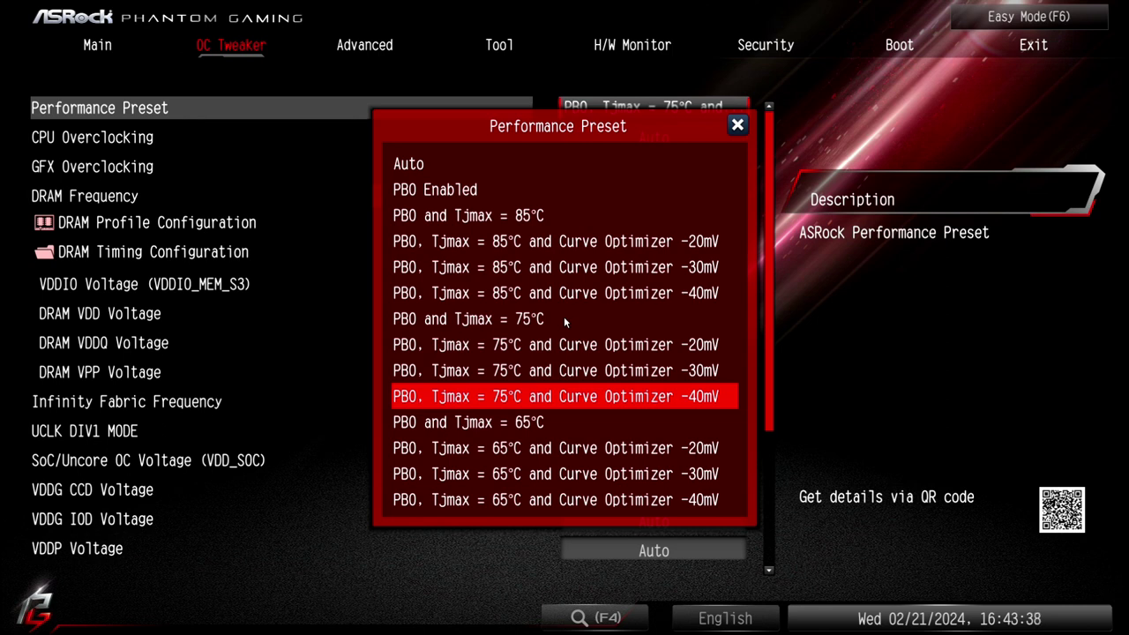
pyautogui.press('Return')
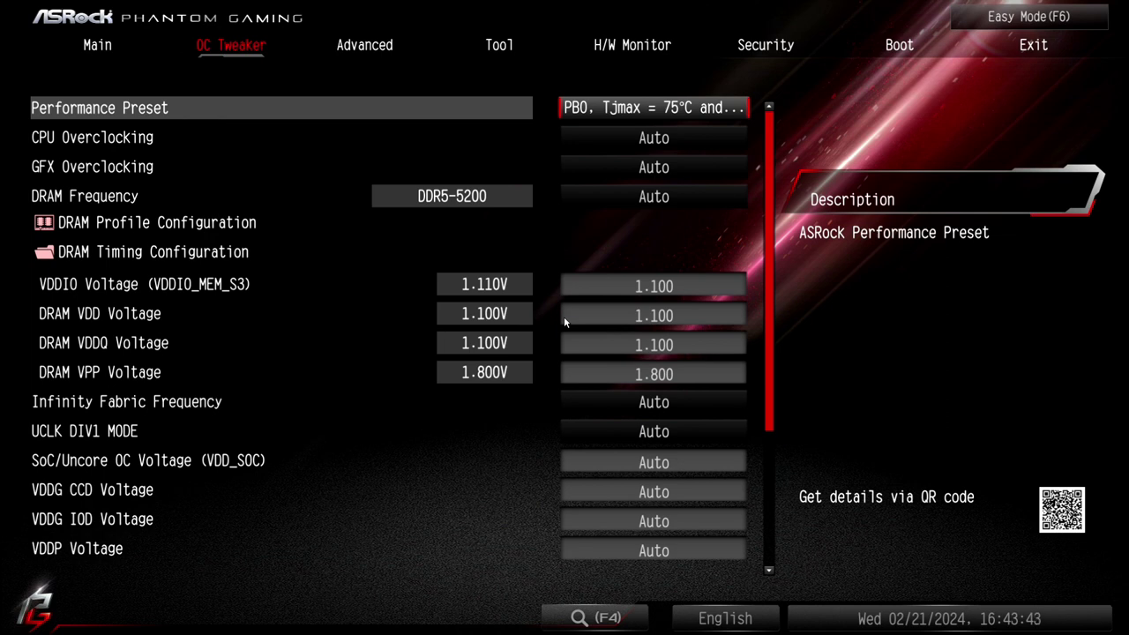
# Switch GFX Overclocking to Customize
pyautogui.press('Down')
pyautogui.press('Down')
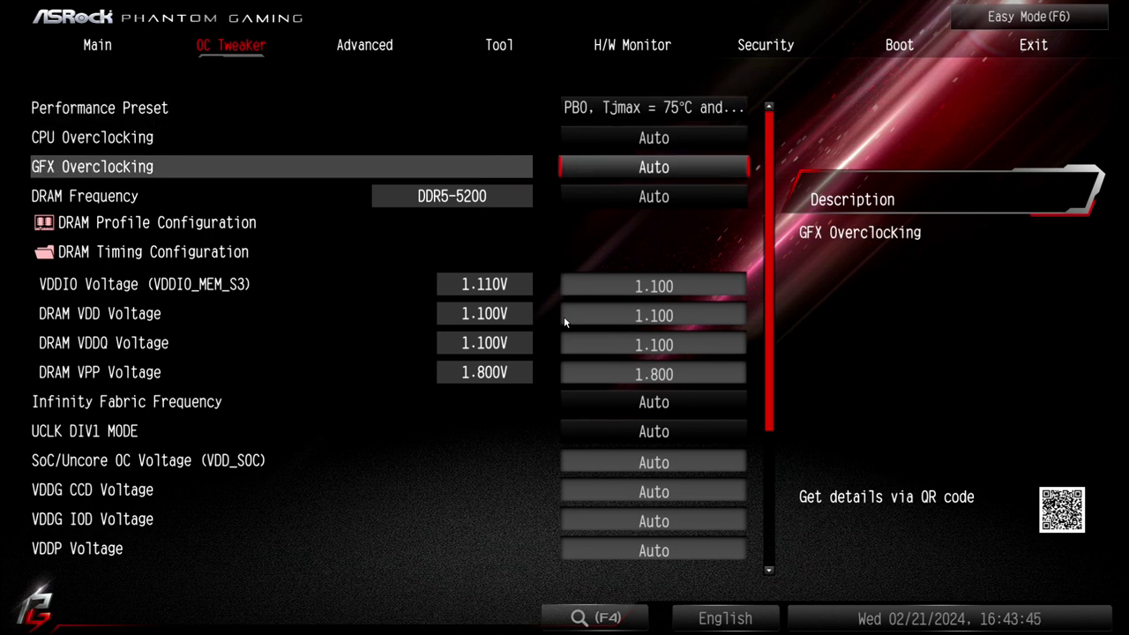
pyautogui.press('Return')
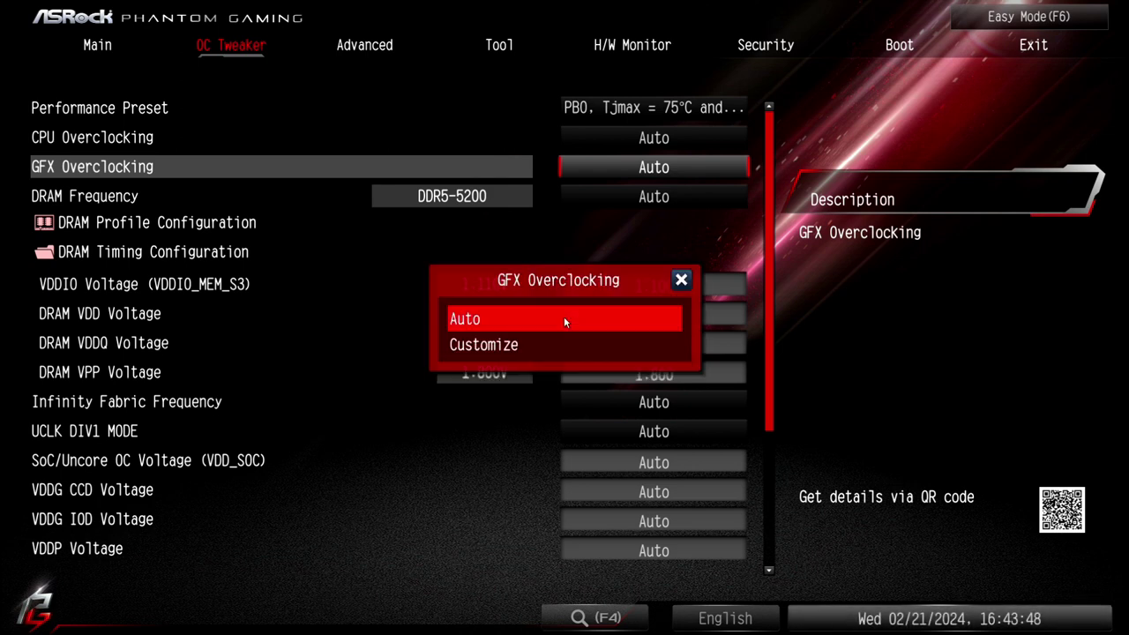
pyautogui.press('Down')
pyautogui.press('Return')
# Enter 99999 as the custom GFX Clock Frequency so it is capped at the maximum allowed value
pyautogui.press('Down')
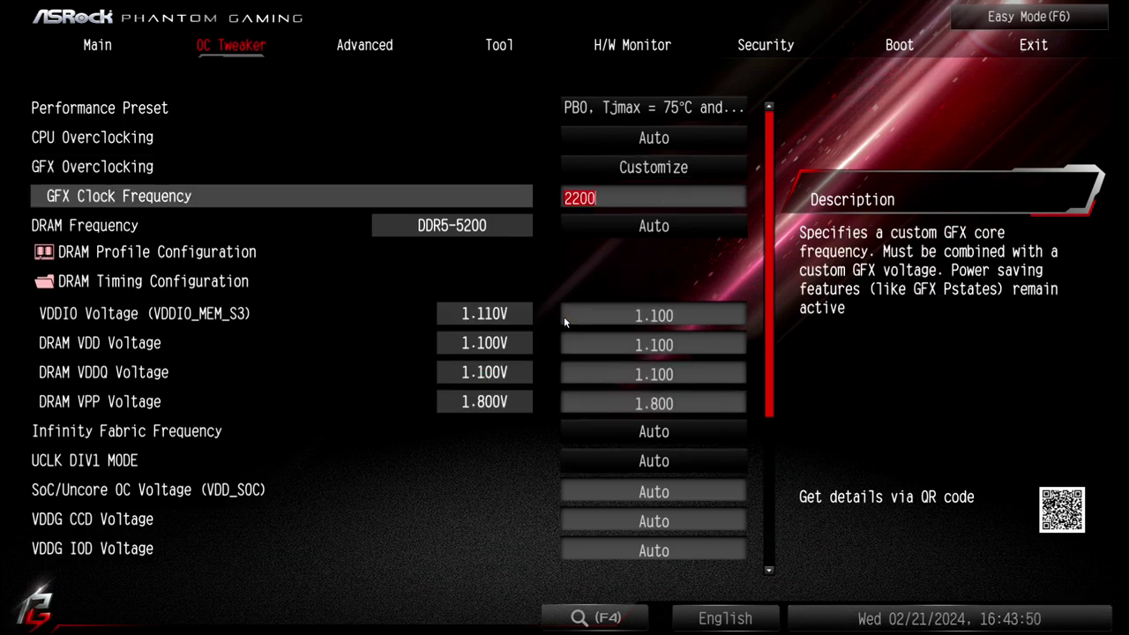
pyautogui.write('99999')
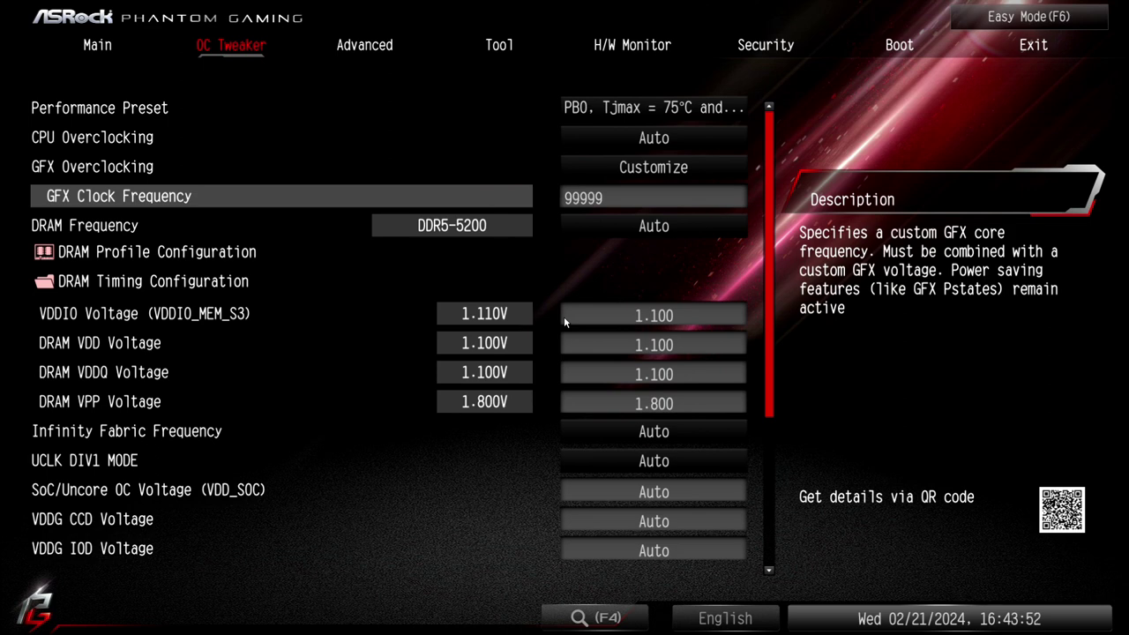
pyautogui.press('Down')
pyautogui.press('Up')
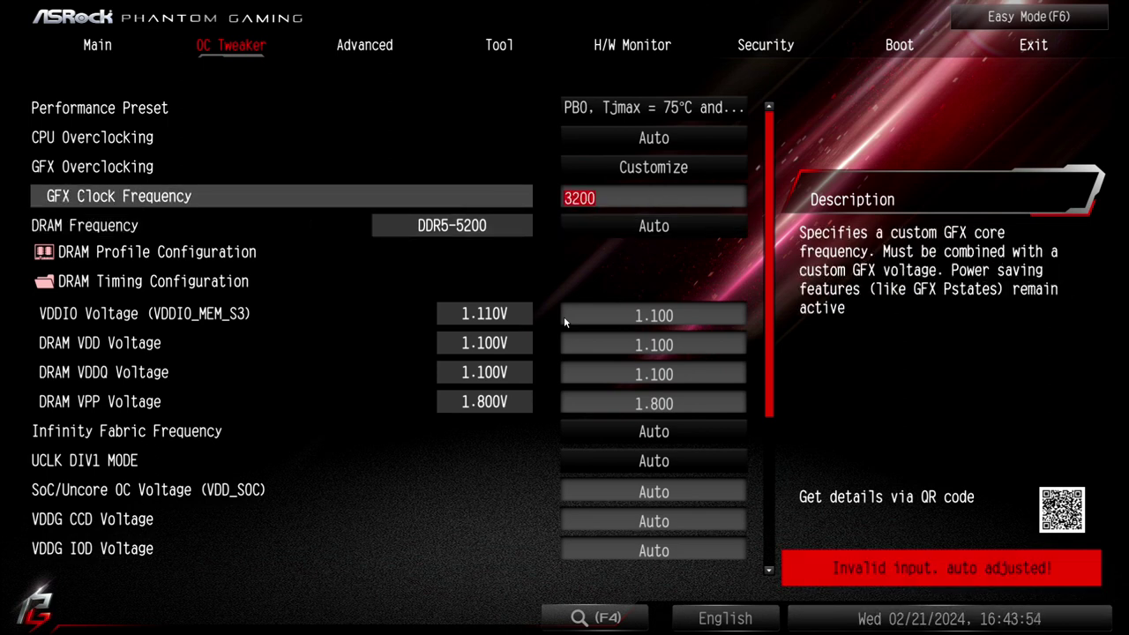